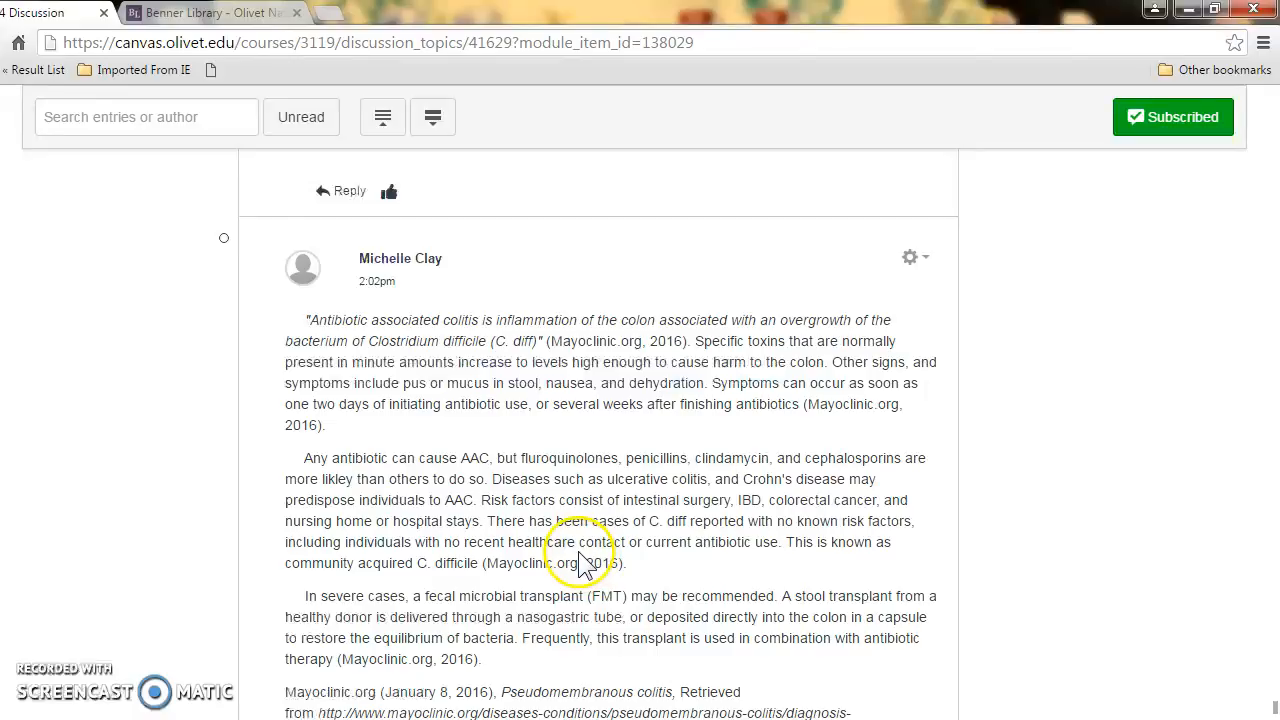
Read the classmate's post on antibiotic-associated colitis and the draft reply beneath it.
scroll(571, 556, "down", 4)
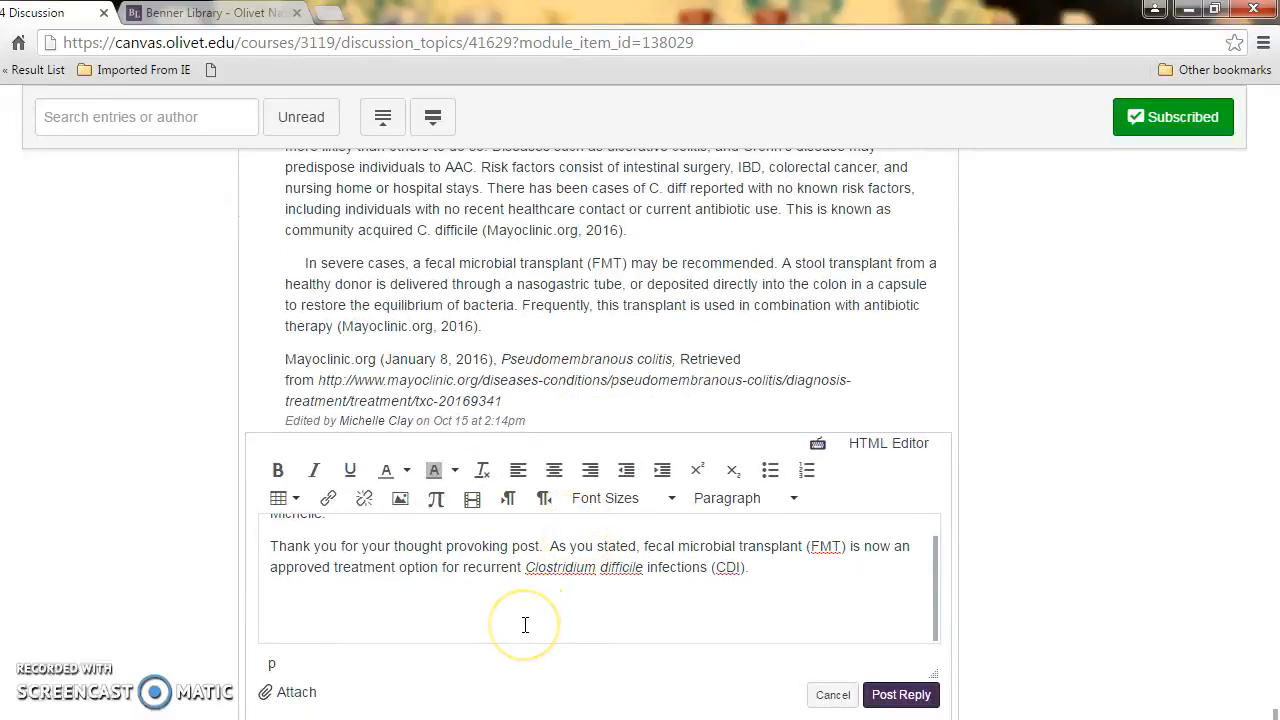
left_click(628, 561)
left_click(627, 591)
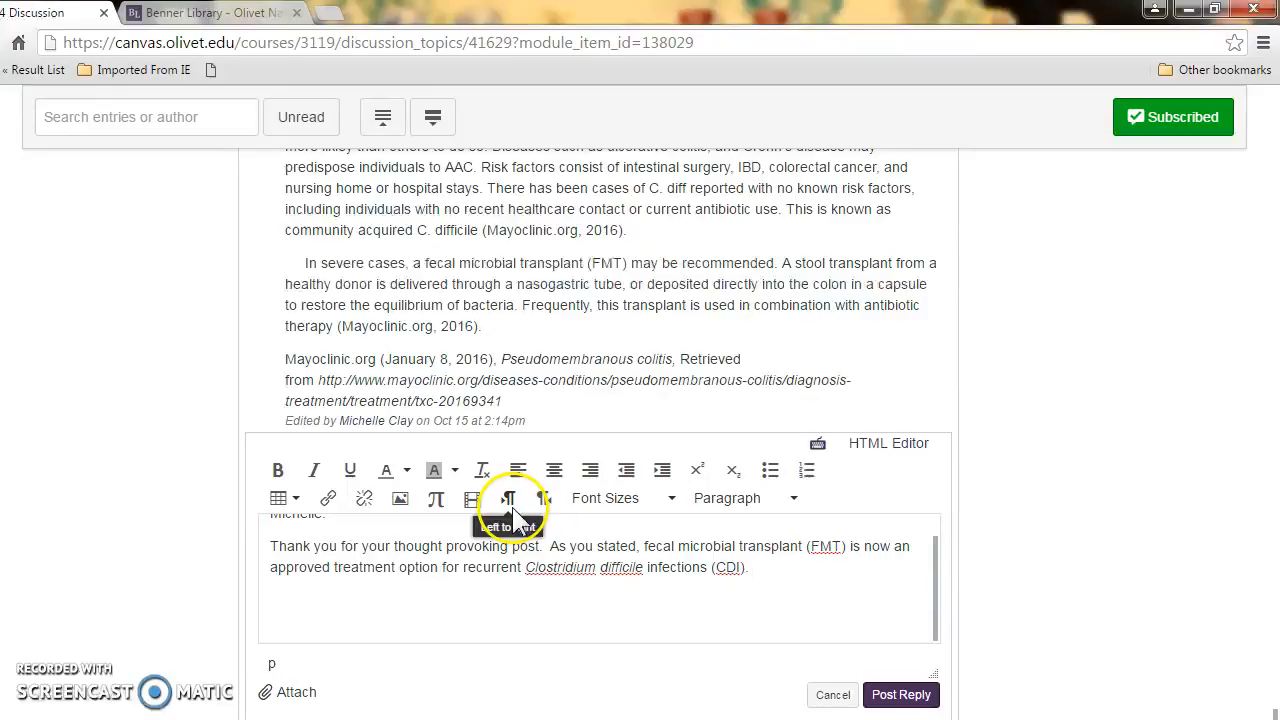
scroll(470, 515, "up", 1)
scroll(420, 500, "down", 1)
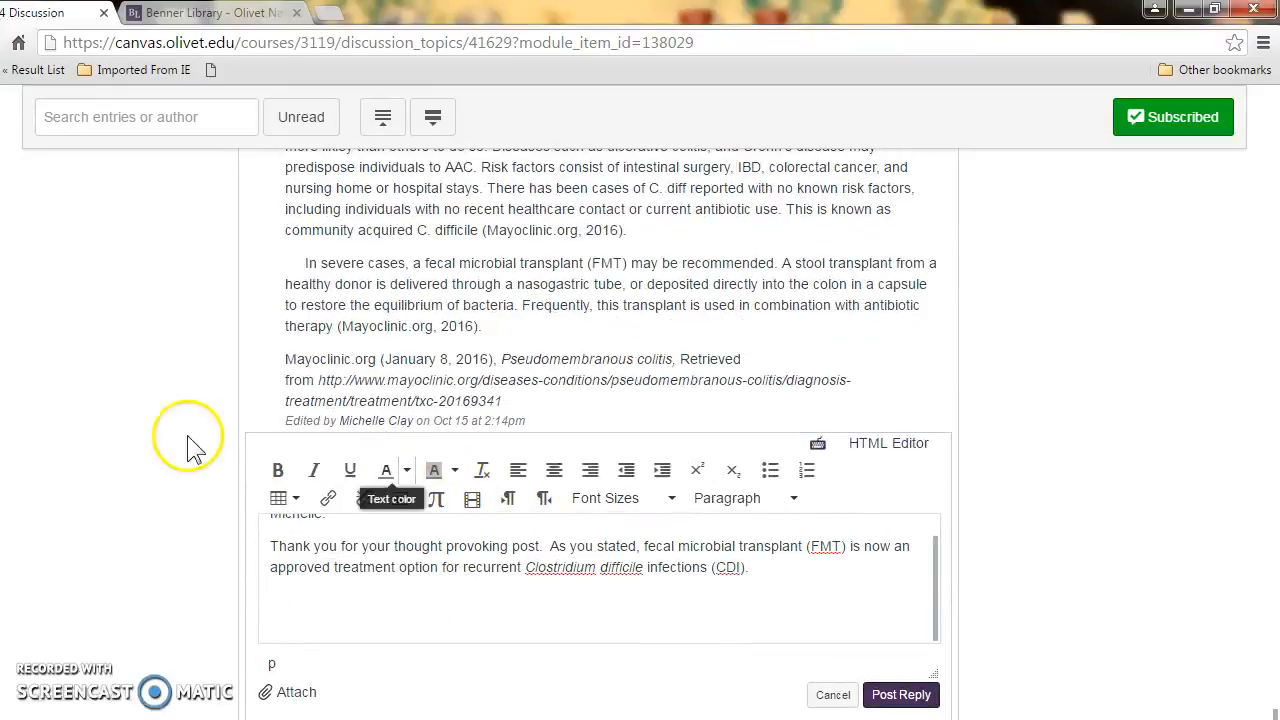
Open the CINAHL Complete database from the Benner Library's Nursing subject guide.
left_click(186, 18)
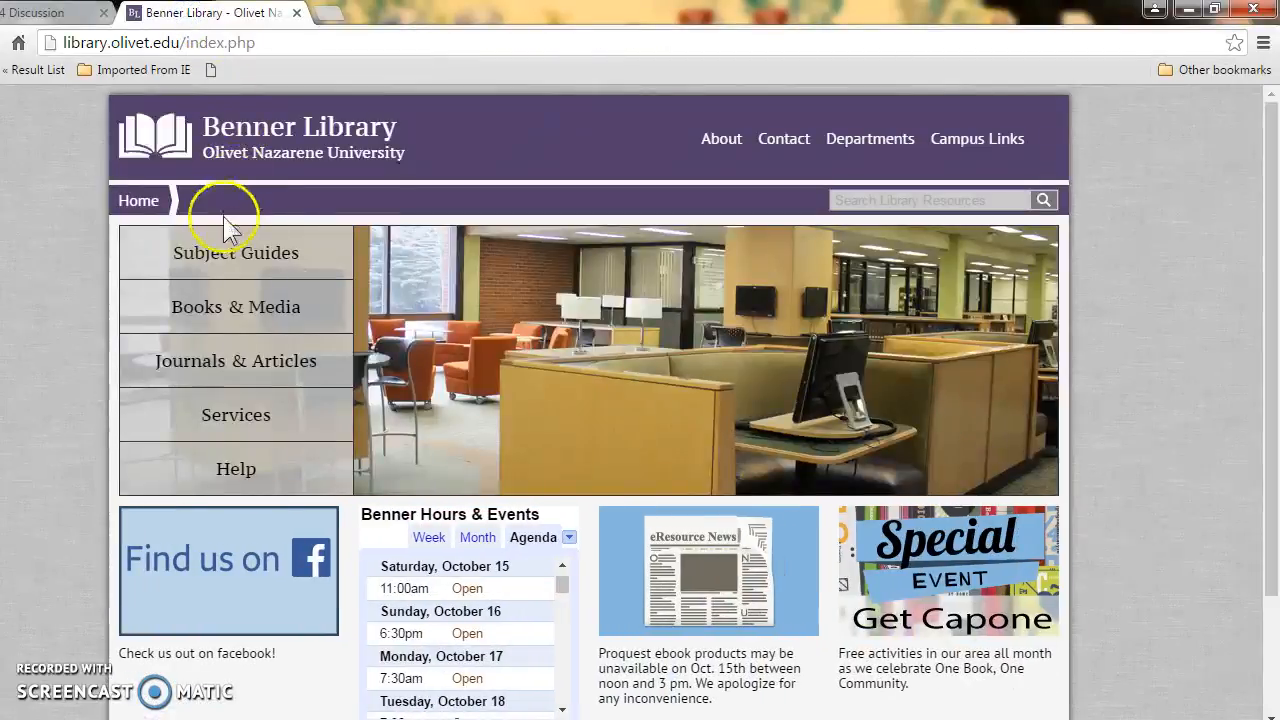
left_click(230, 258)
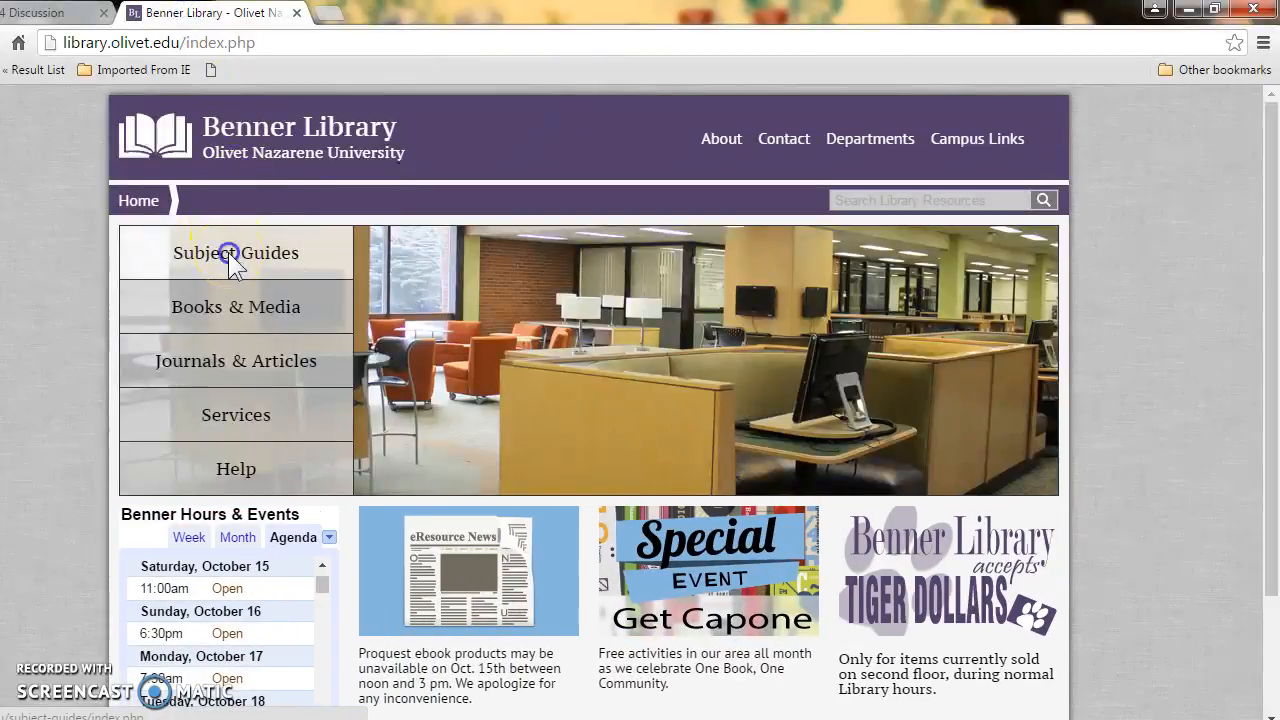
left_click(886, 305)
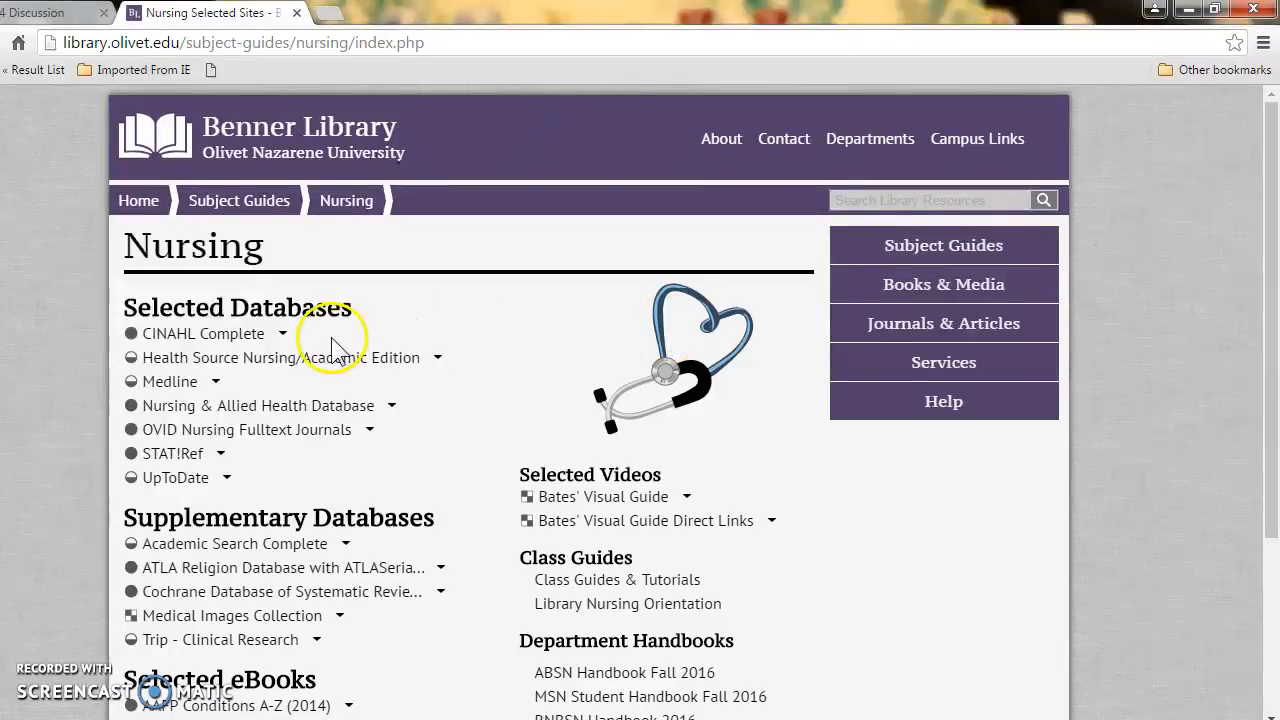
left_click(240, 340)
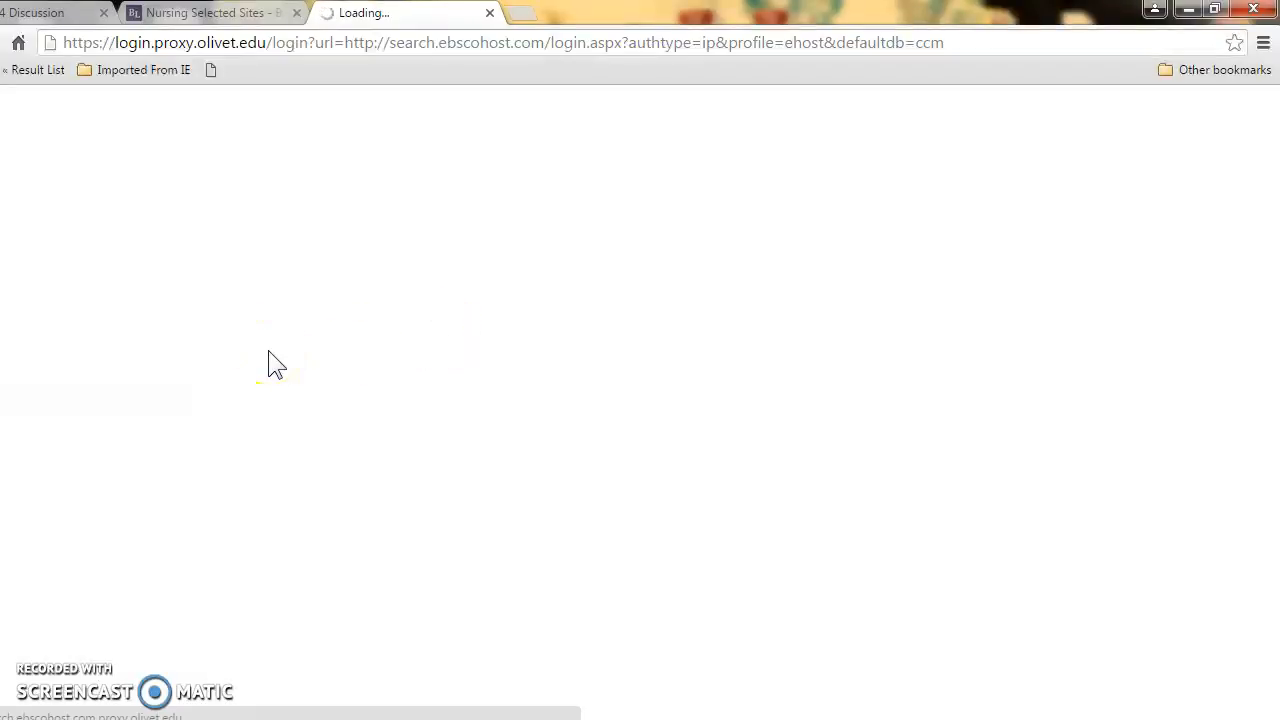
Search CINAHL Complete for "fecal transplant", limiting the results to full-text articles.
left_click(172, 172)
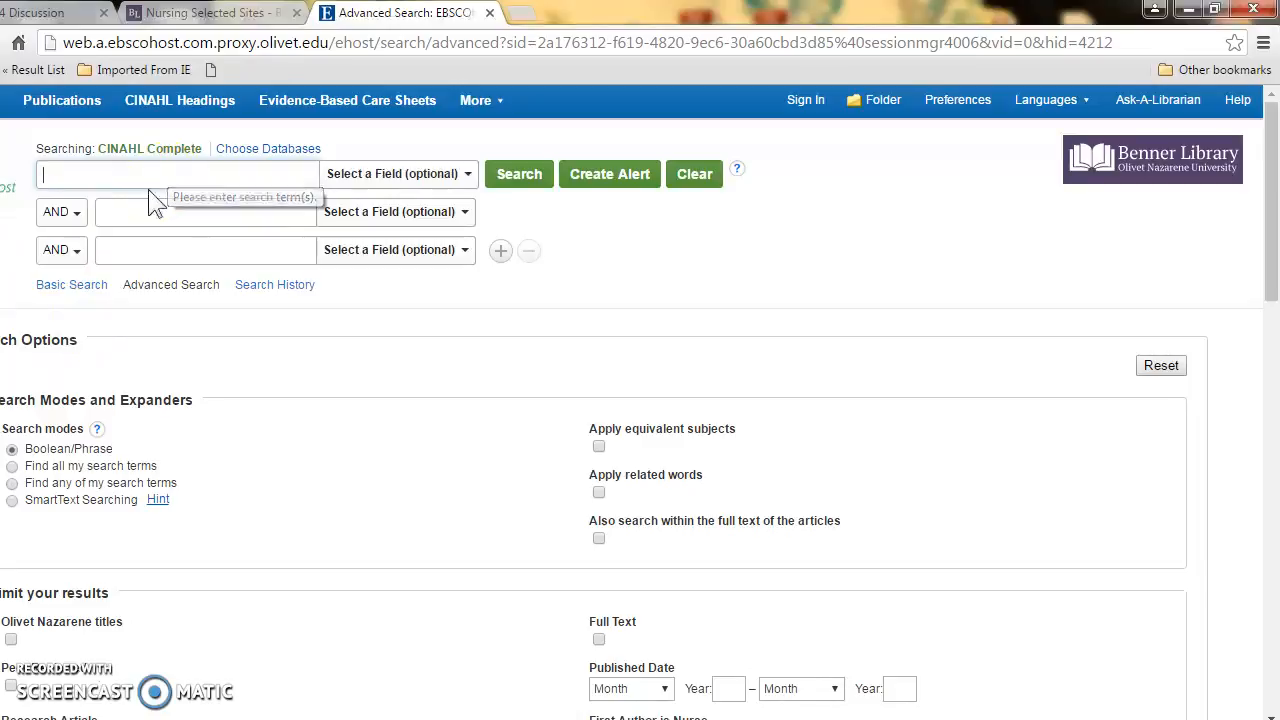
type("fecal")
left_click(94, 175)
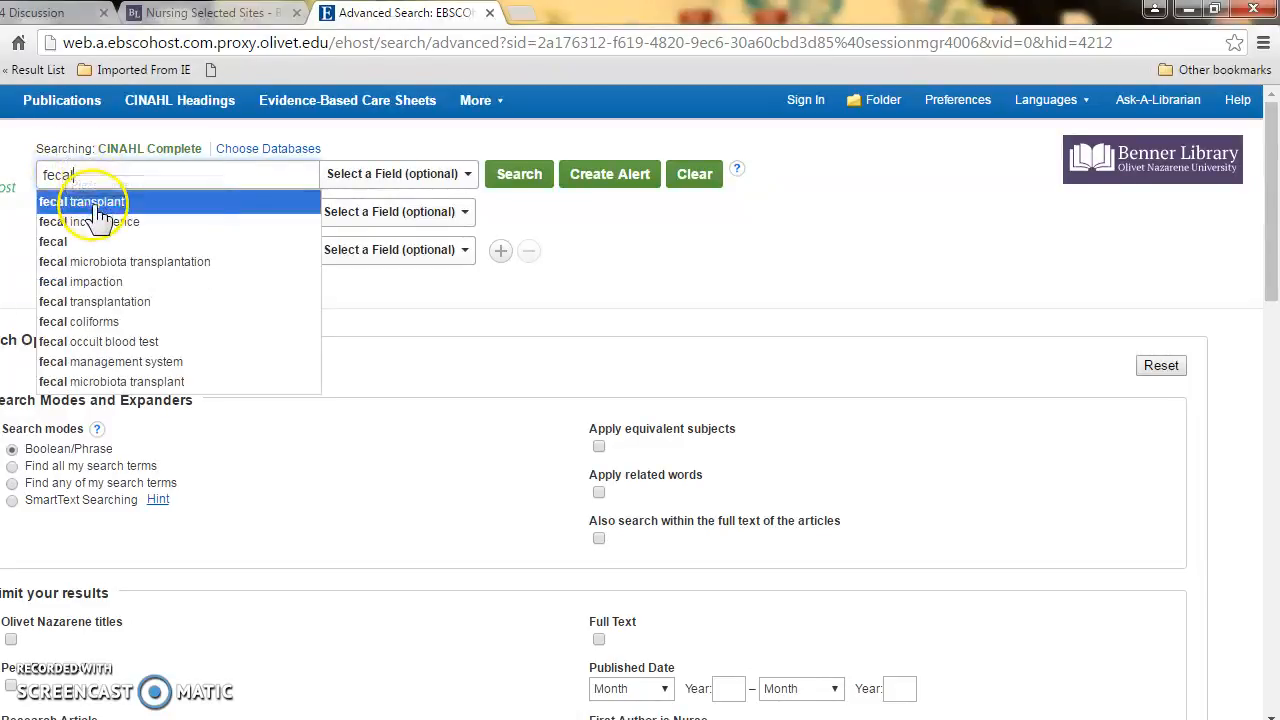
left_click(90, 203)
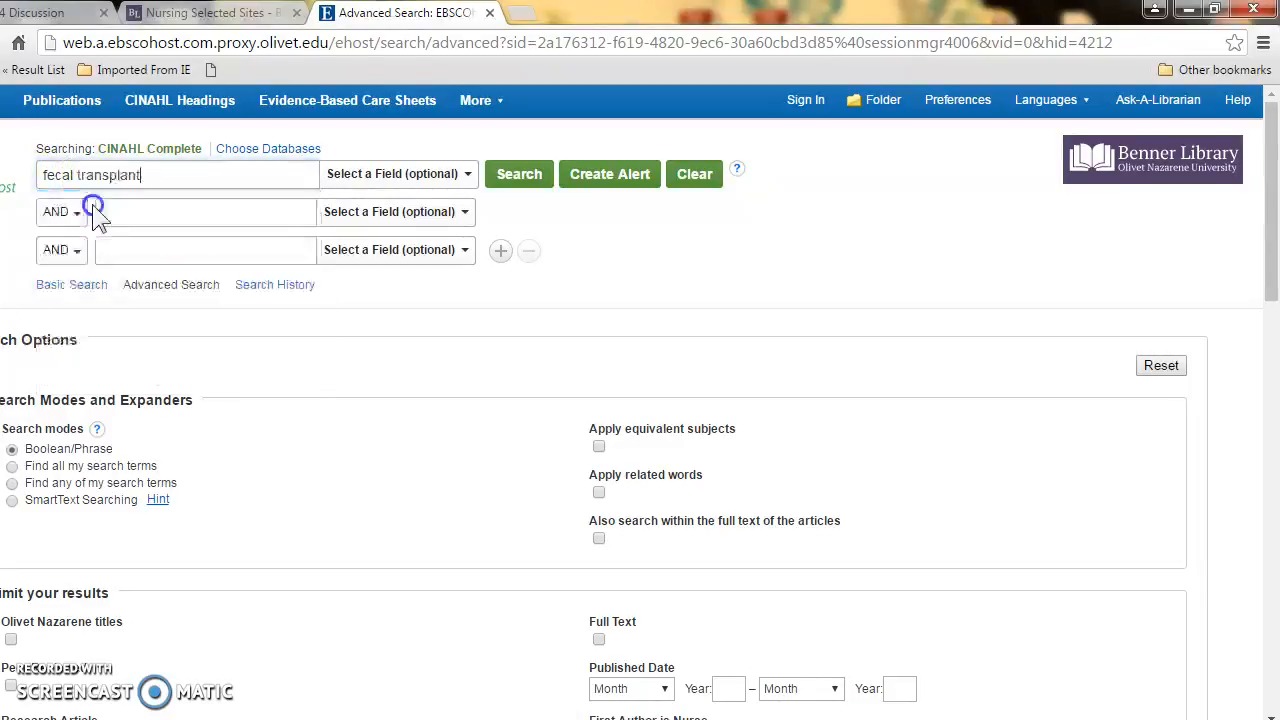
left_click(598, 639)
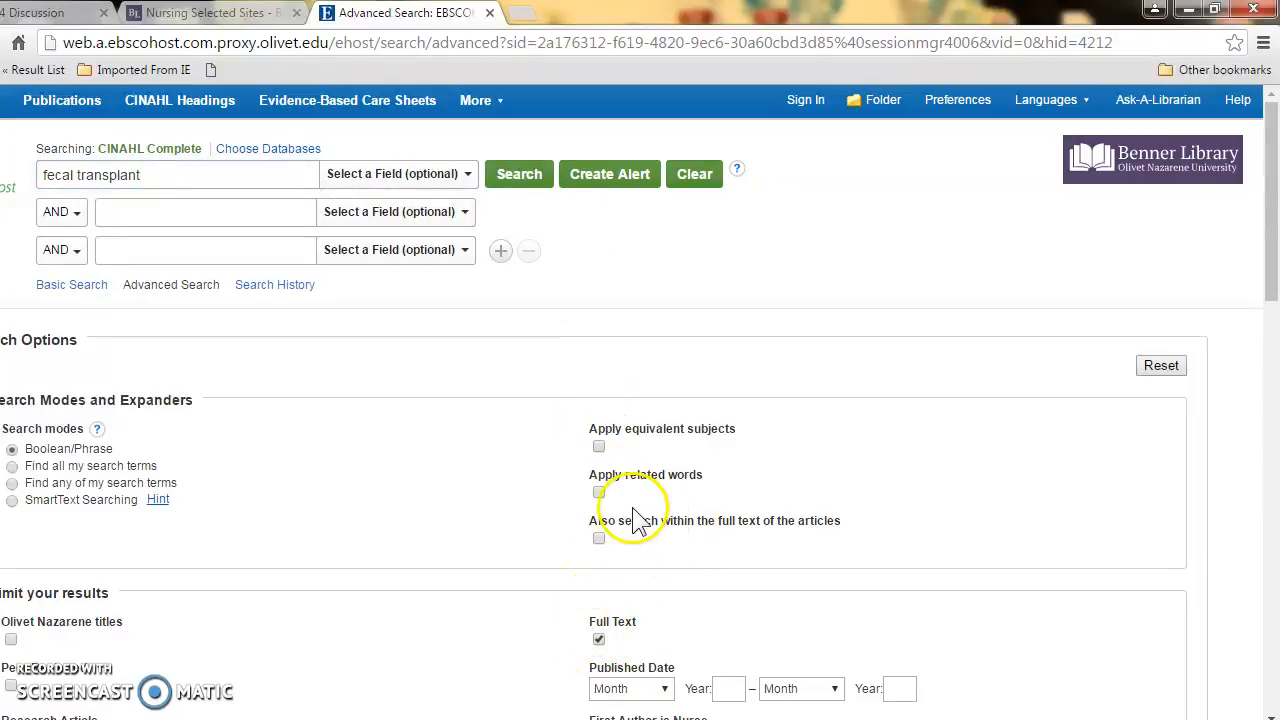
left_click(522, 175)
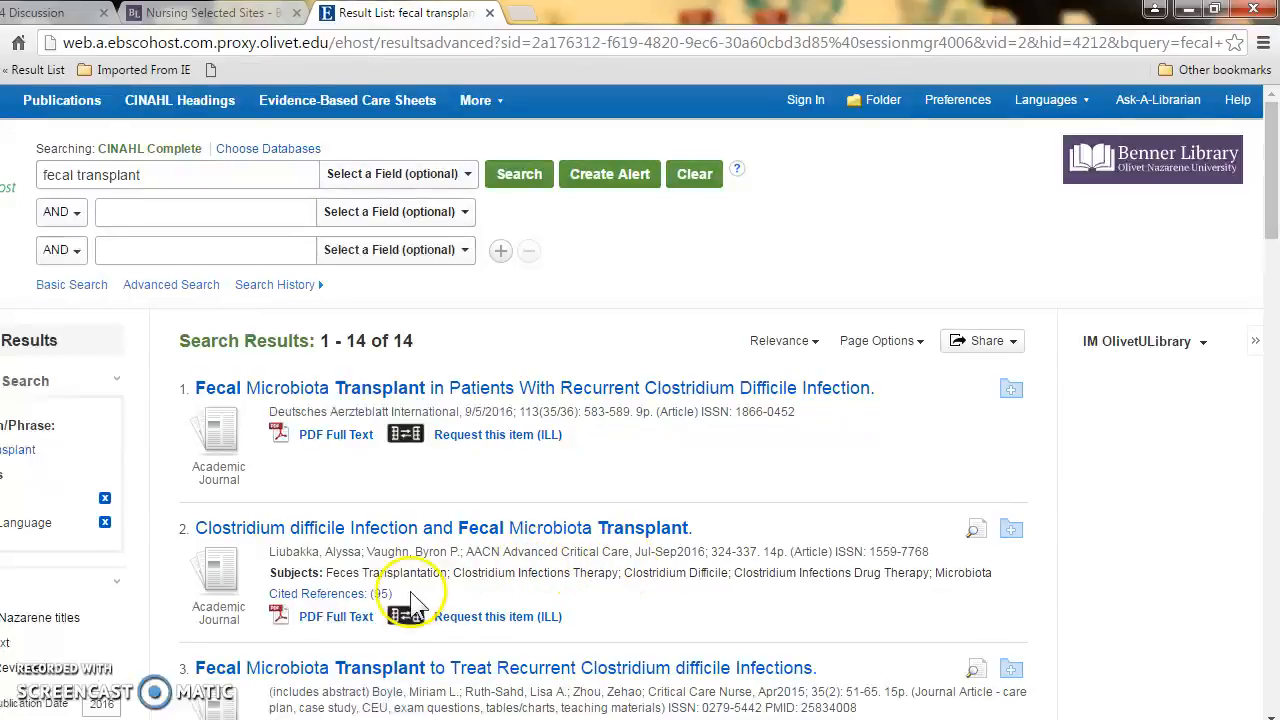
Open the PDF of "Clostridium difficile Infection and Fecal Microbiota Transplant" and read its Fecal Microbiota Transplant history section on page 8.
left_click(340, 616)
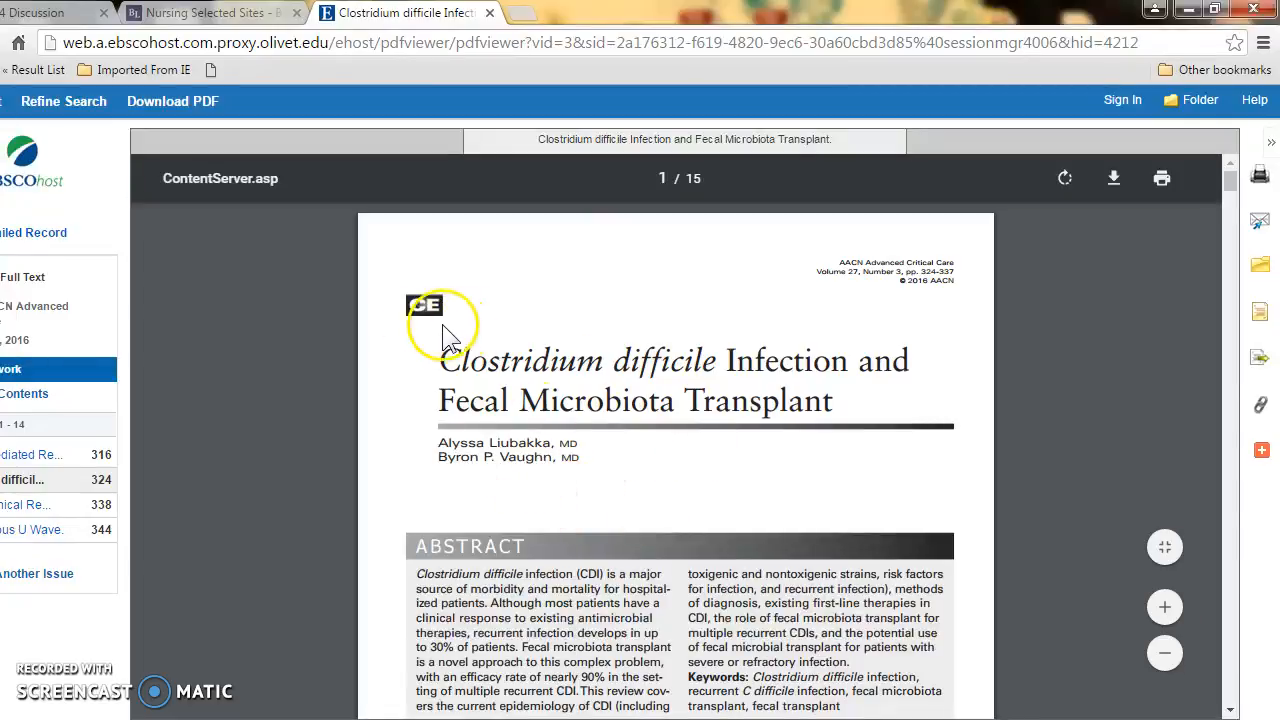
scroll(700, 380, "down", 2)
scroll(708, 378, "down", 15)
scroll(710, 372, "down", 18)
scroll(709, 367, "down", 20)
scroll(700, 368, "down", 15)
scroll(697, 372, "down", 15)
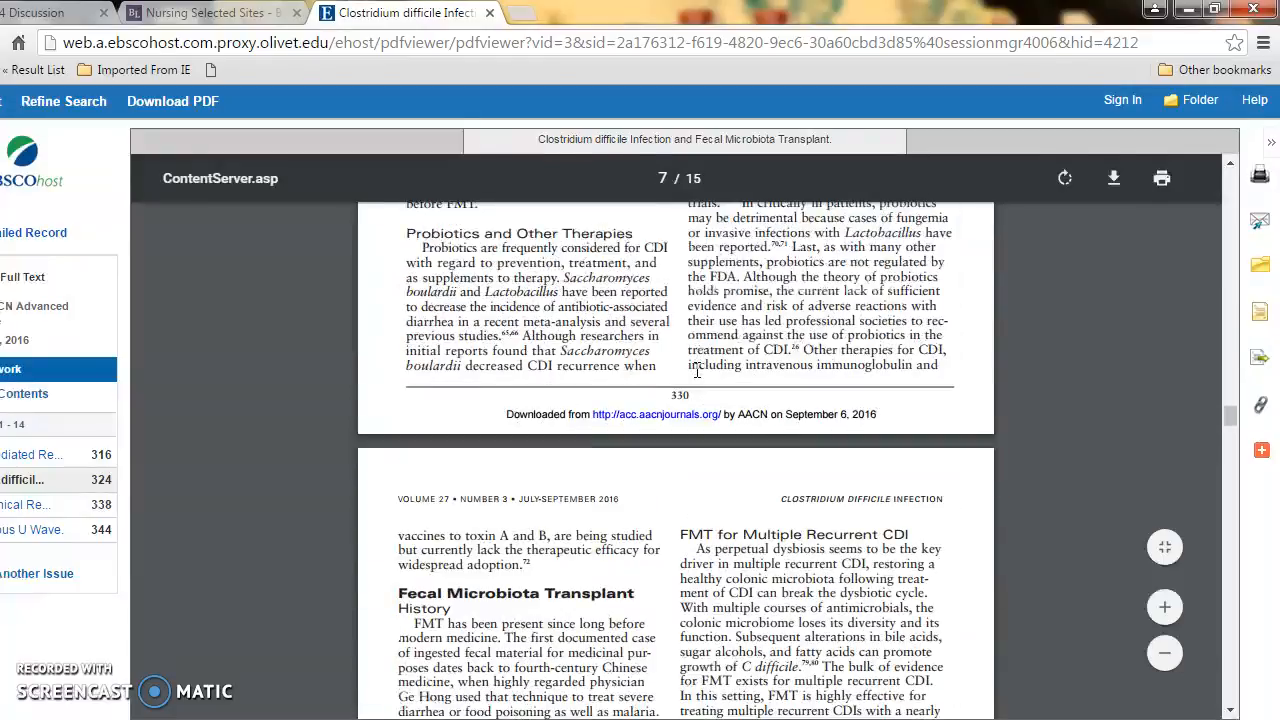
scroll(697, 372, "down", 4)
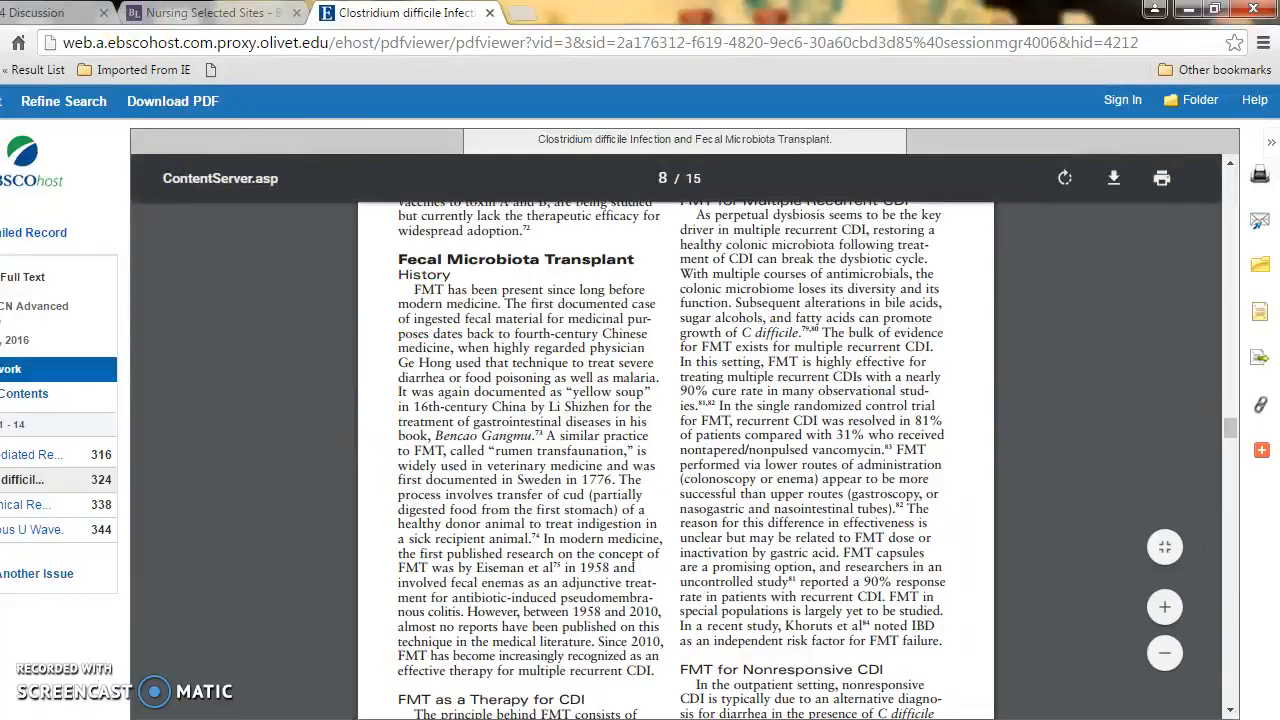
Return to the discussion reply and add "According to" after the sentence ending in "(CDI).".
left_click(85, 12)
left_click(778, 588)
type("According to")
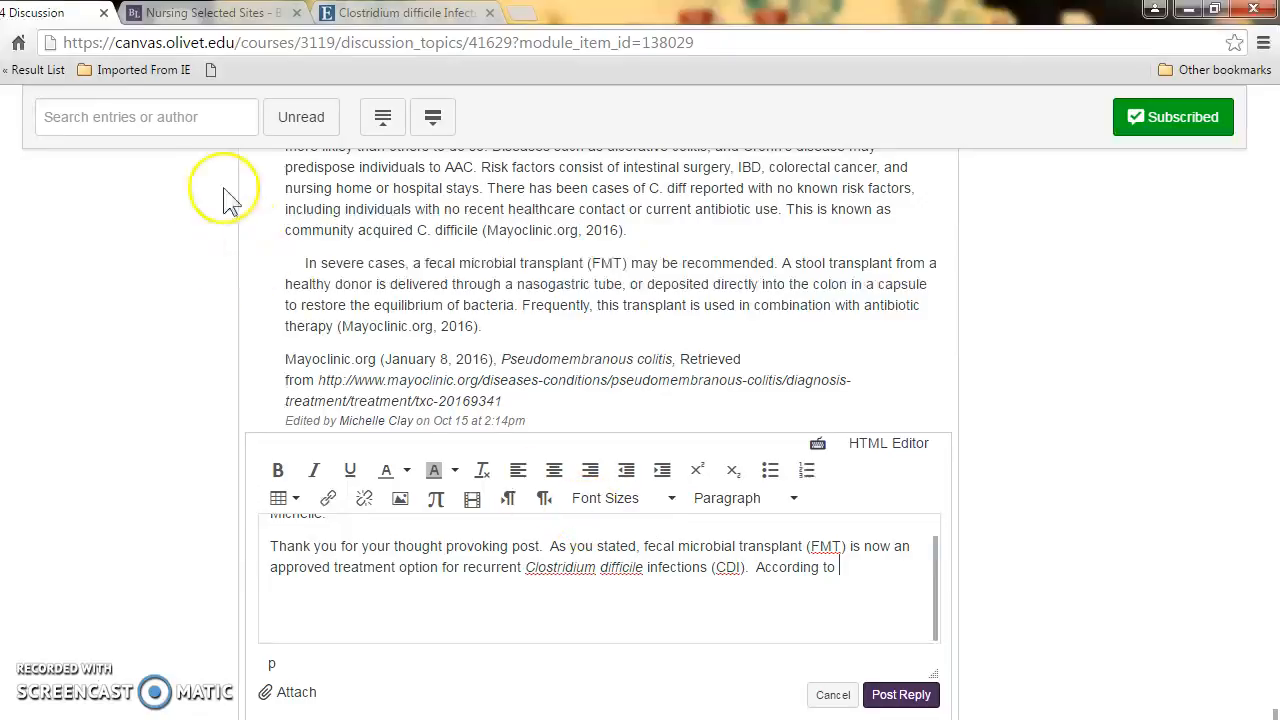
Copy the article's APA reference from its EBSCOhost citation formats.
left_click(372, 13)
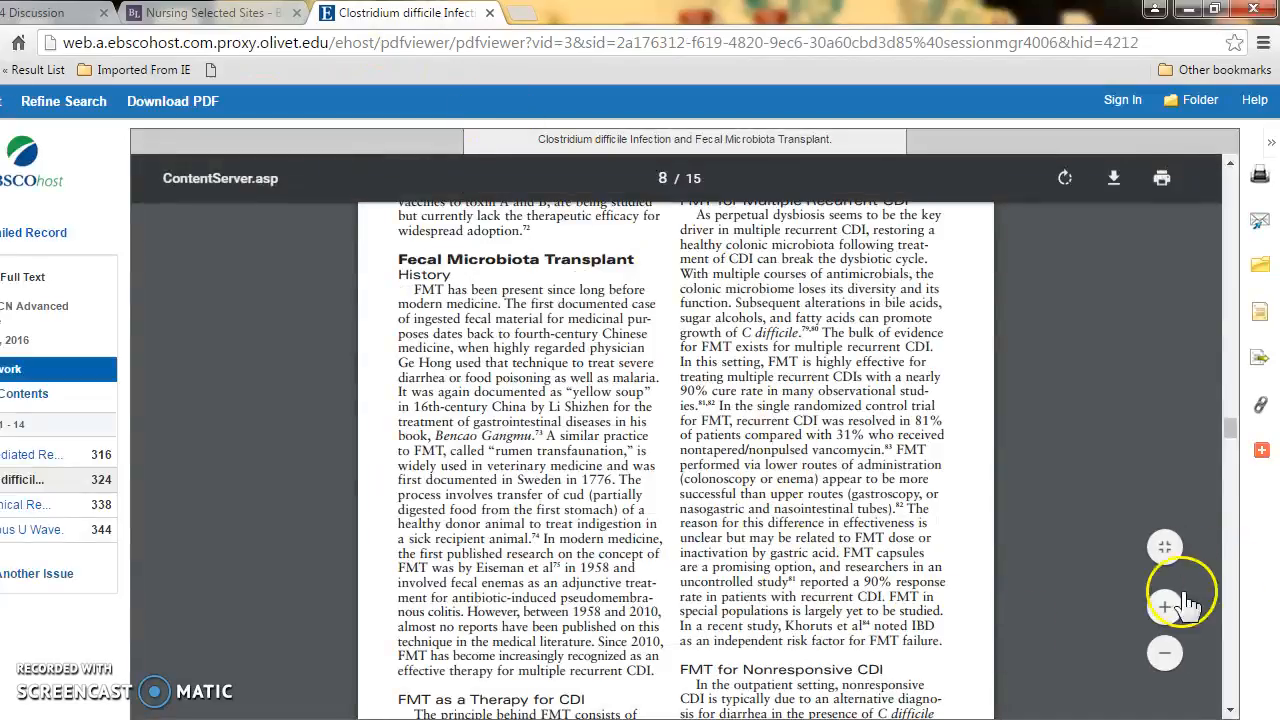
left_click(1260, 318)
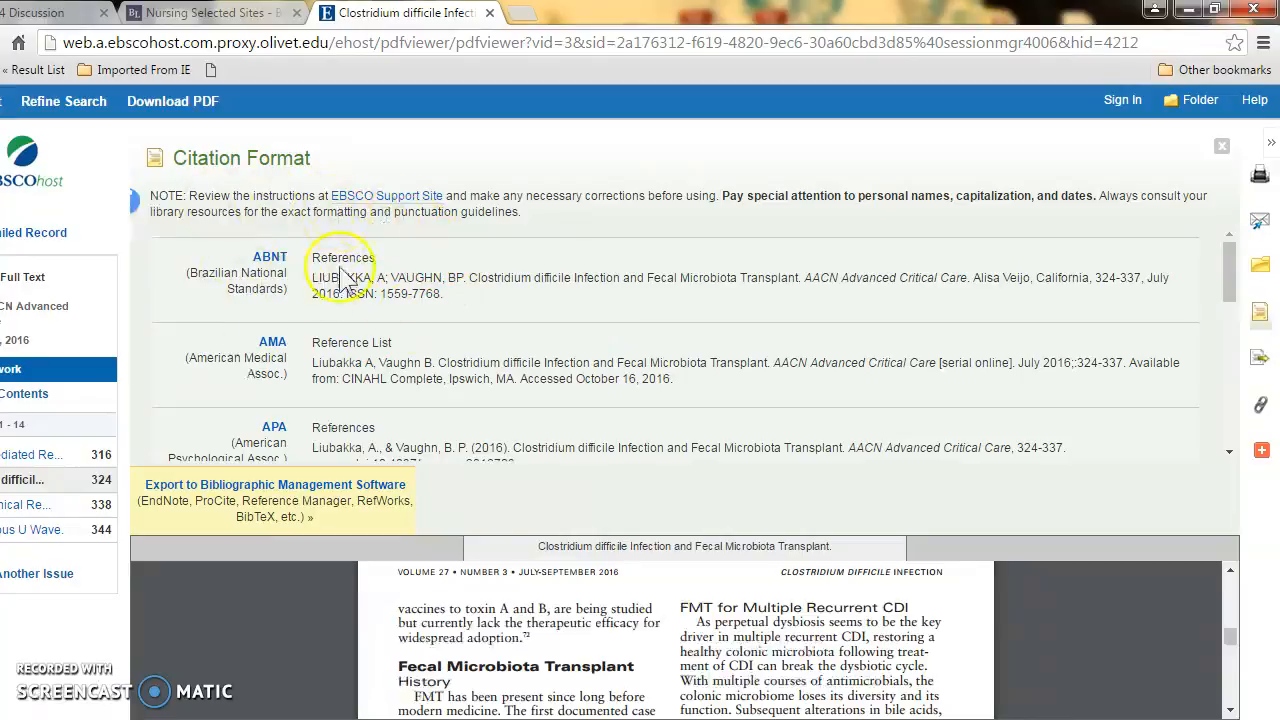
scroll(476, 275, "down", 2)
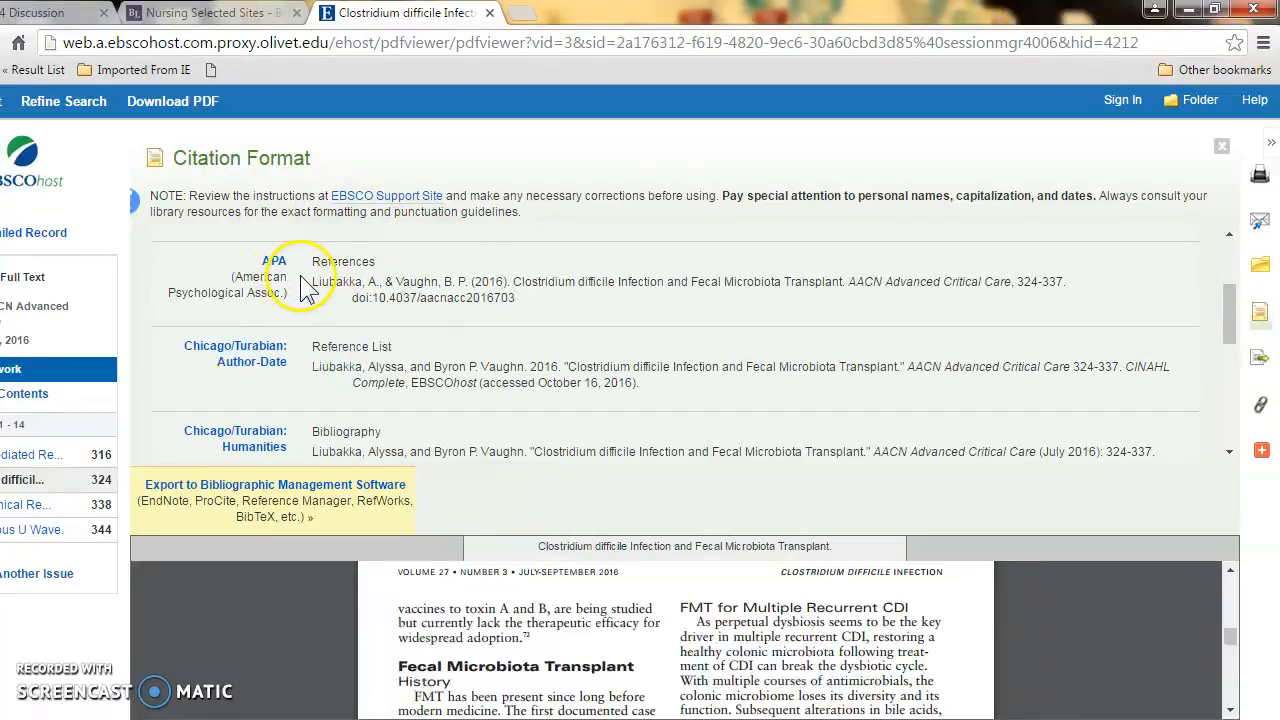
left_click_drag(312, 281, 487, 293)
right_click(487, 298)
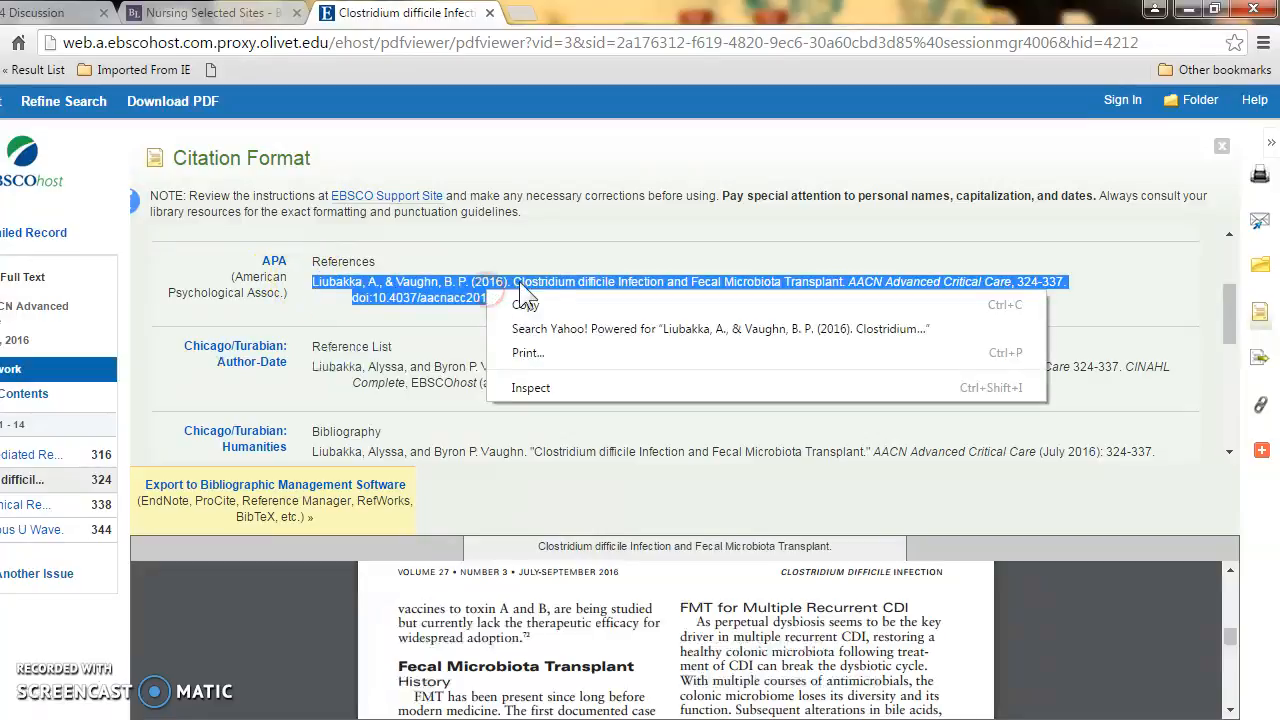
left_click(515, 302)
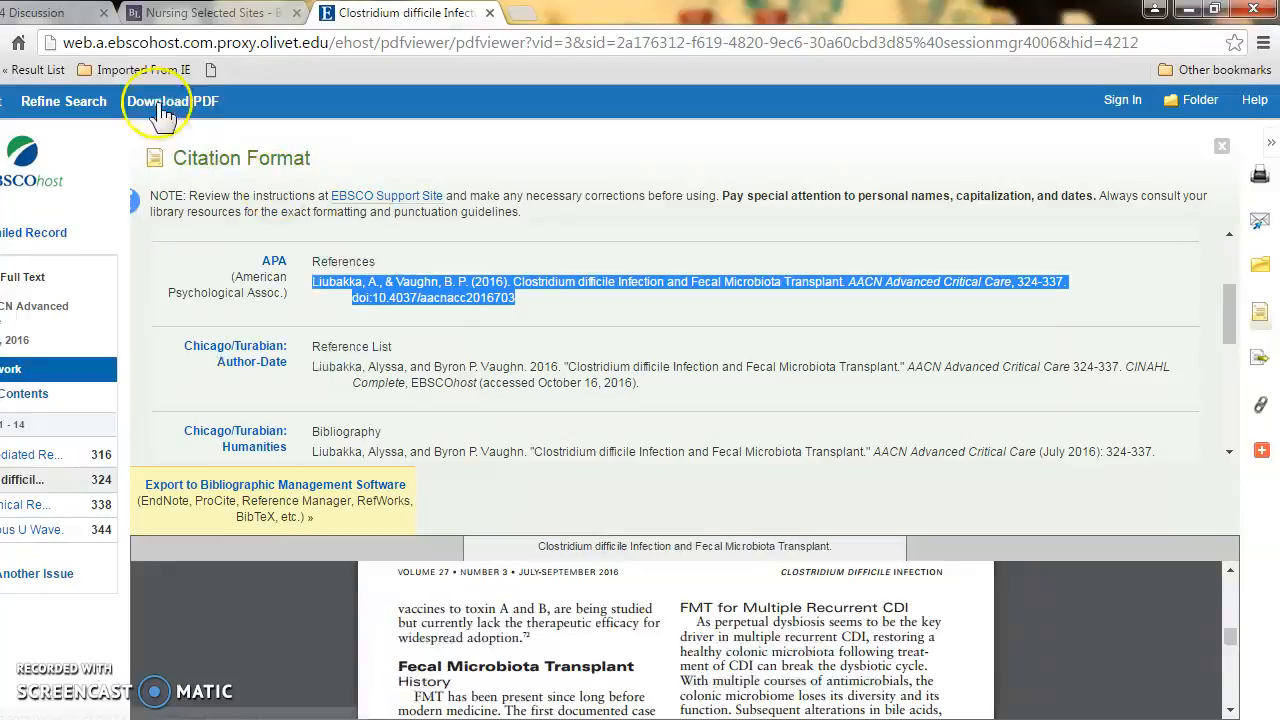
Paste the copied APA reference into the discussion reply, a few lines below the body paragraph.
left_click(38, 12)
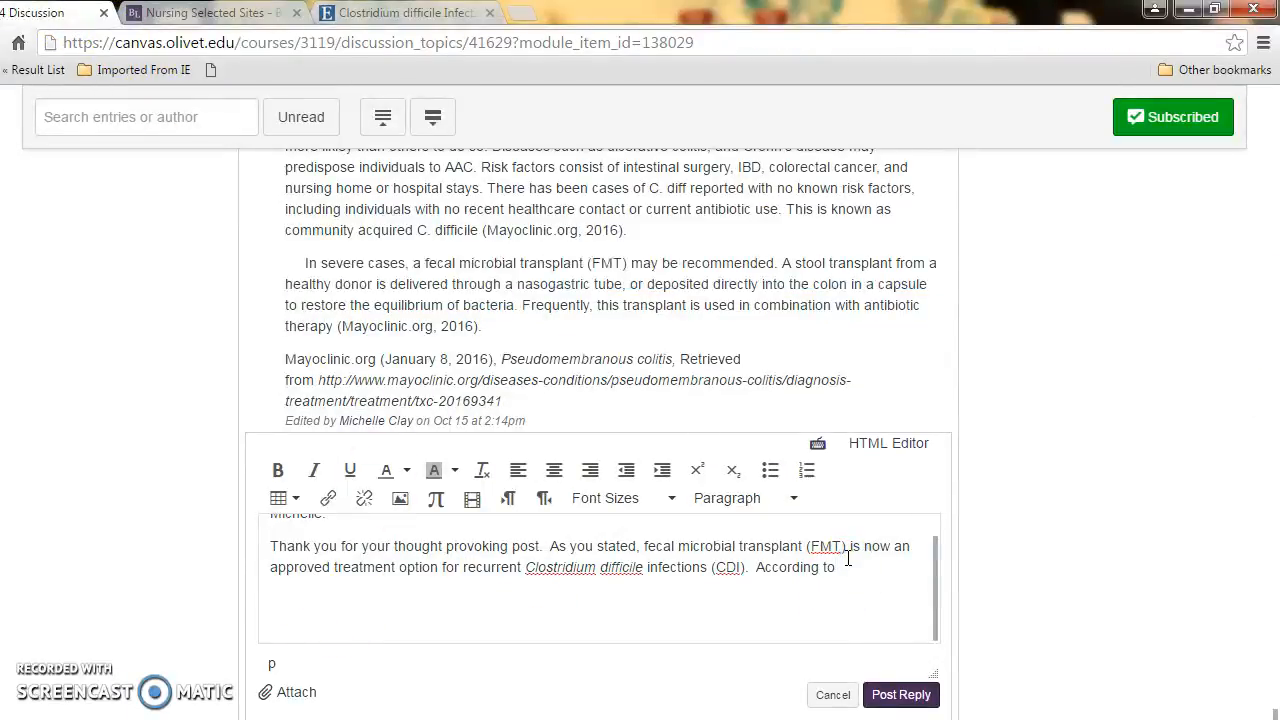
key("Return")
key("Return")
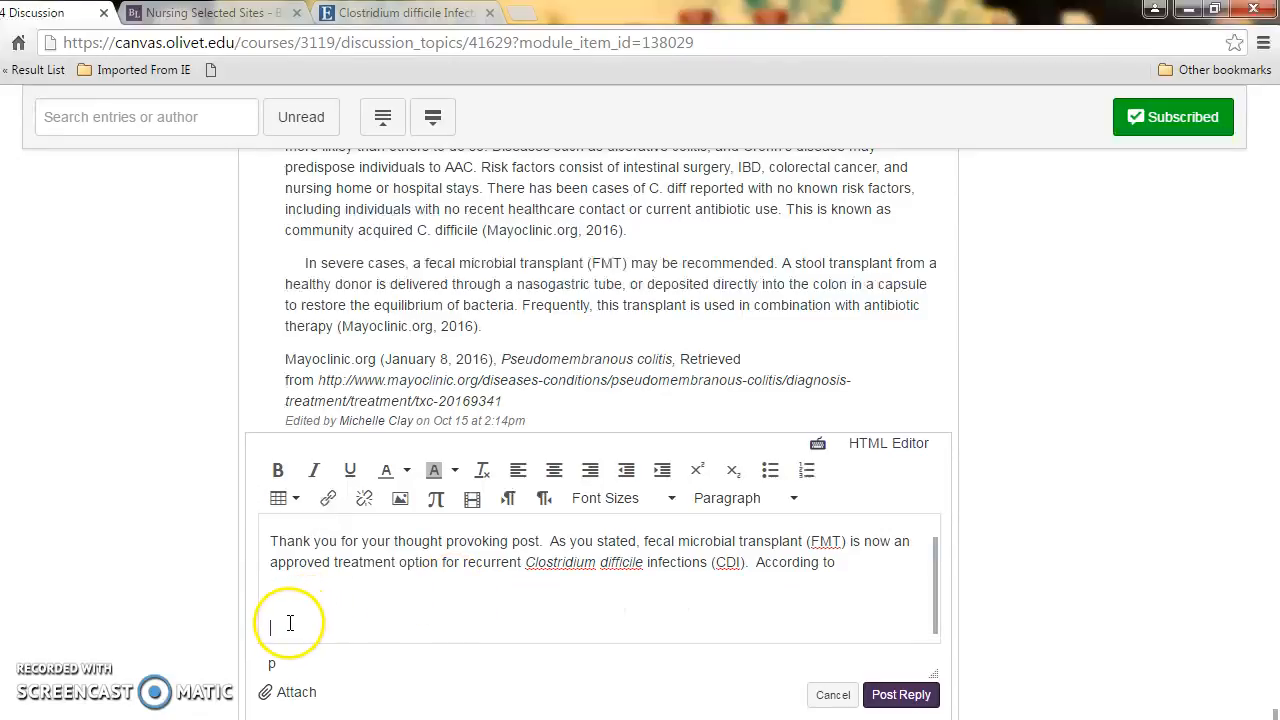
right_click(289, 621)
left_click(333, 470)
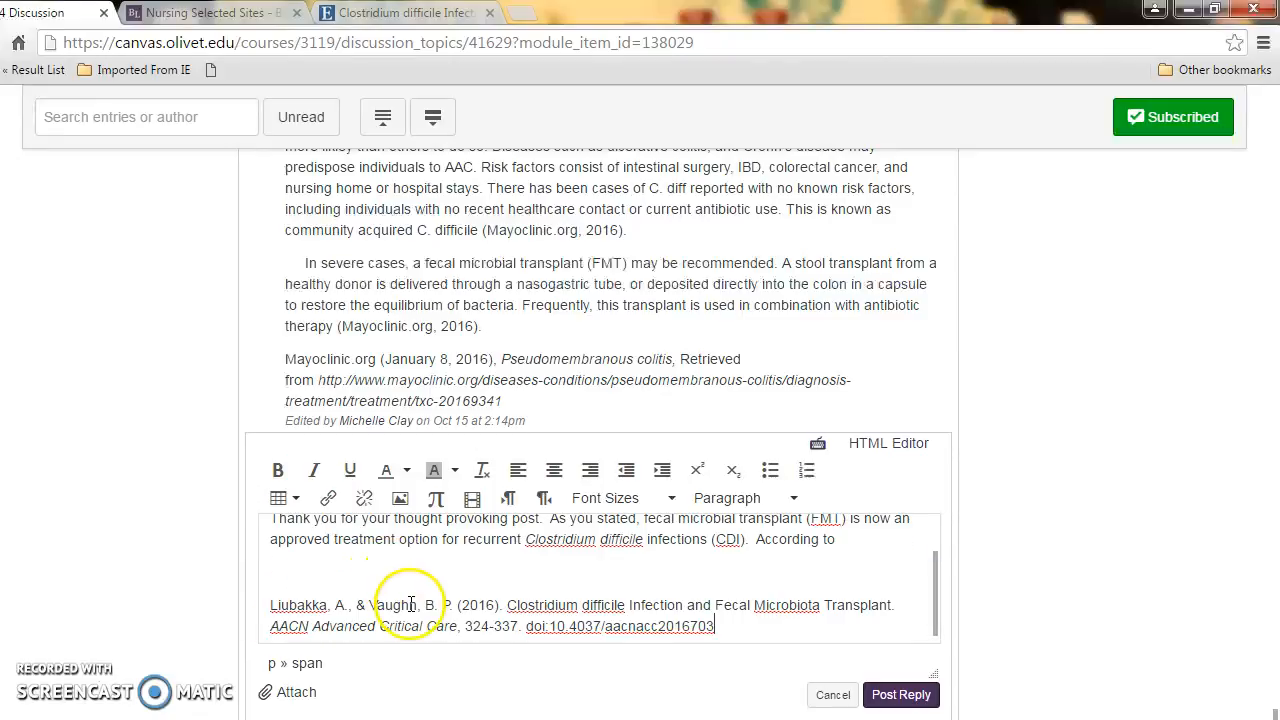
Complete the "According to" sentence with the article authors' surnames, "(2016)" and "FMT has been around since the beginning of the fourth century.".
left_click(715, 555)
left_click(700, 548)
type("uibakka")
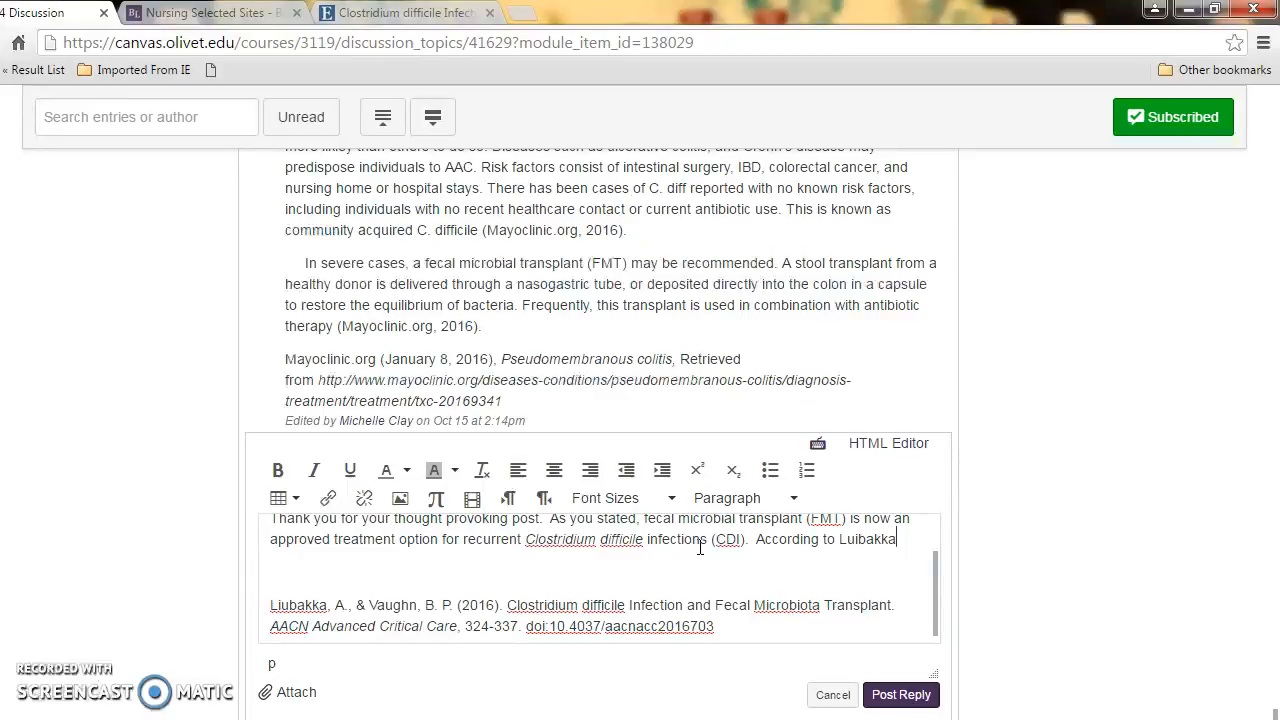
type("and Vaughn,")
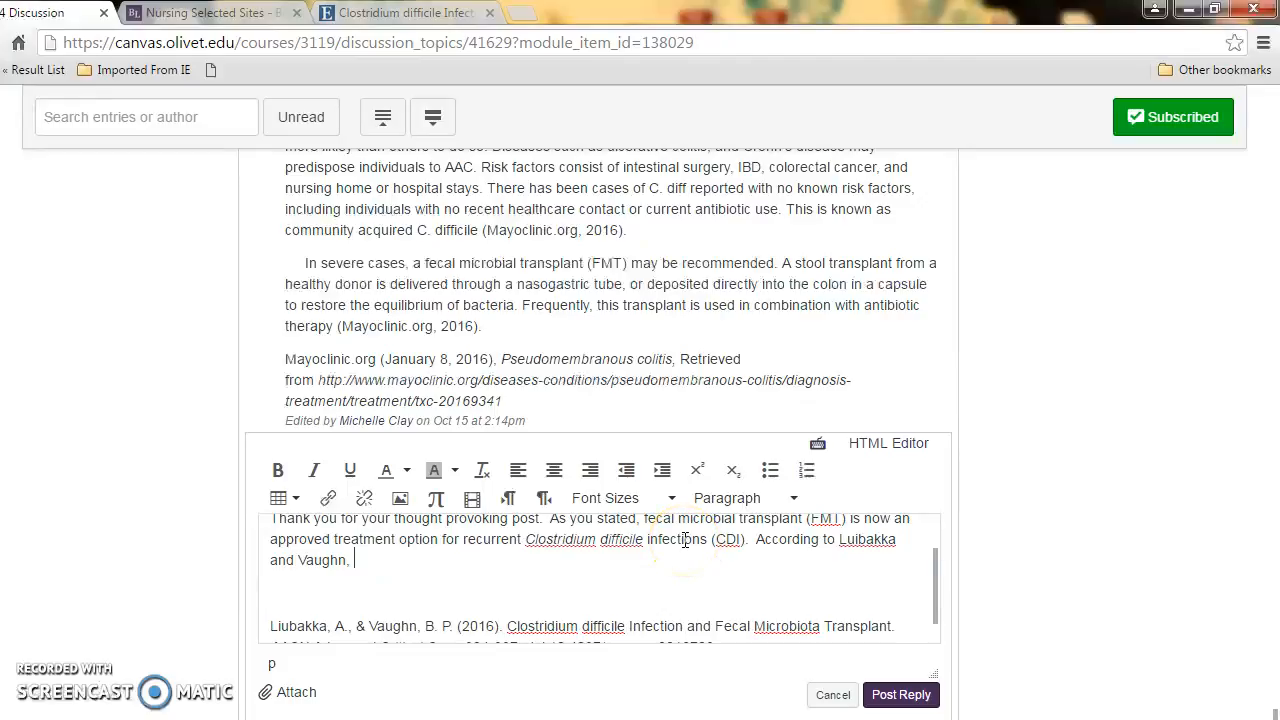
left_click(672, 535)
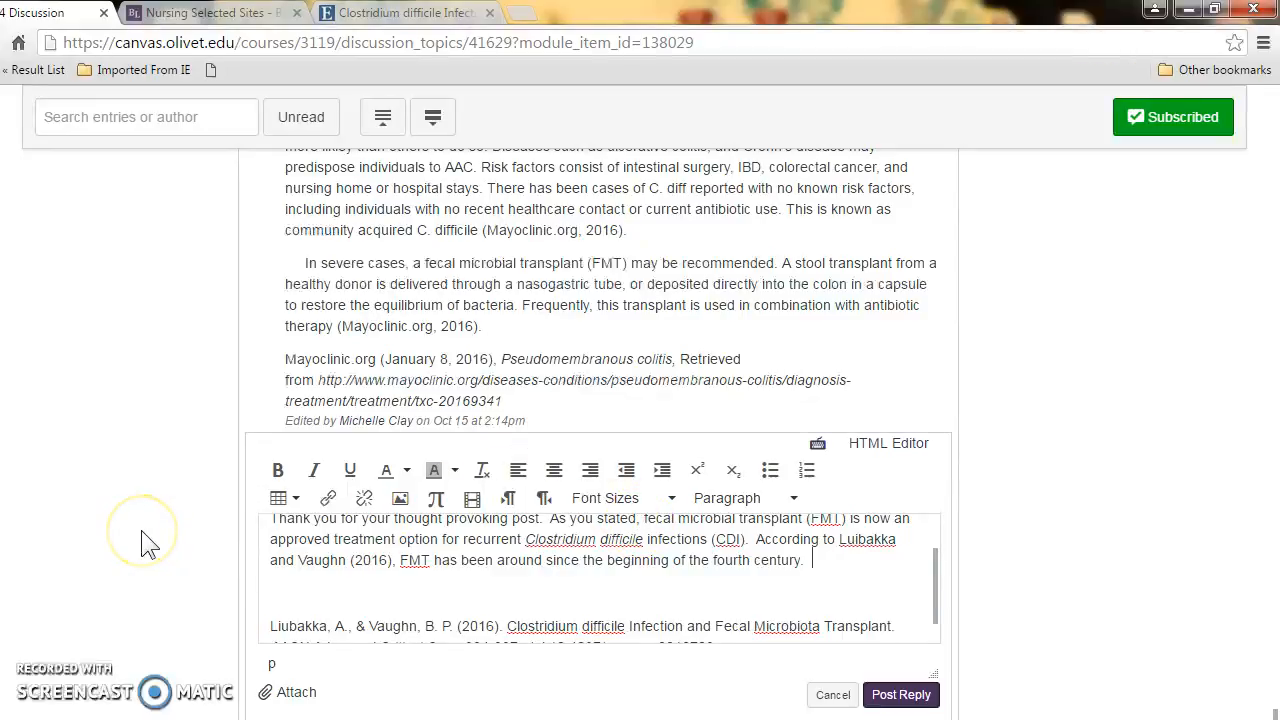
Add a centered "Reference" heading above the pasted citation in the reply.
key("Return")
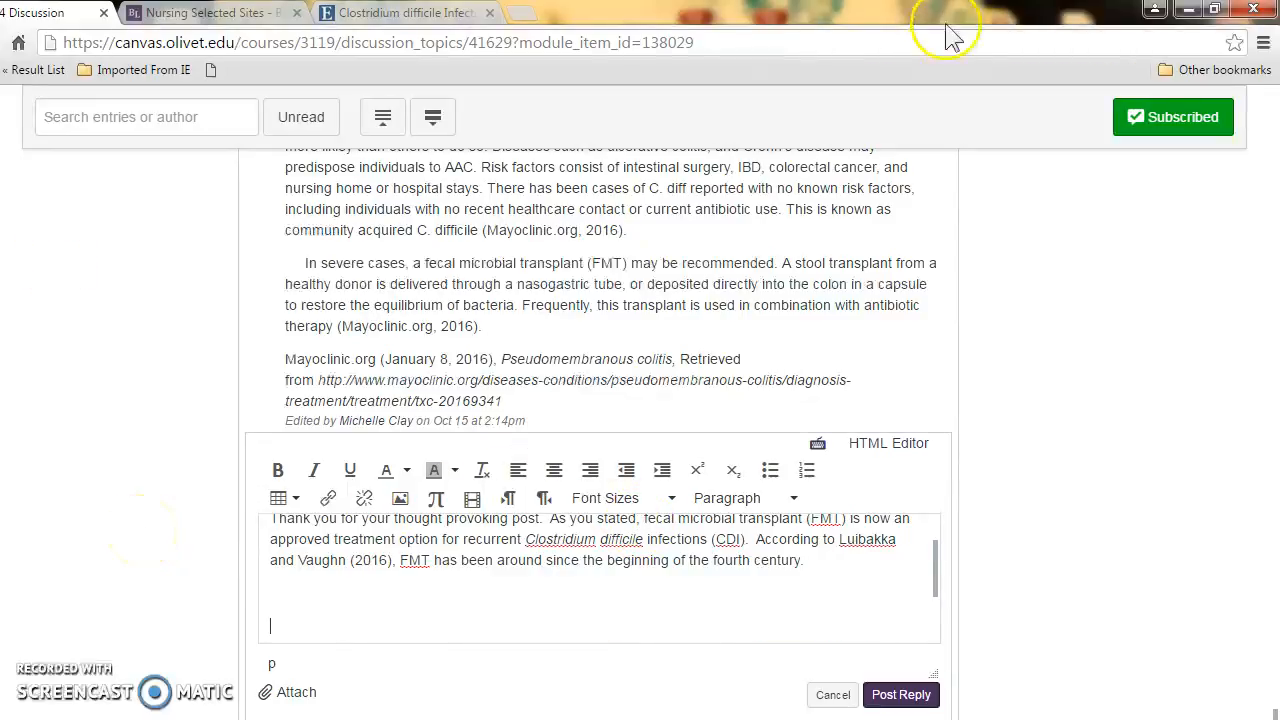
left_click(556, 472)
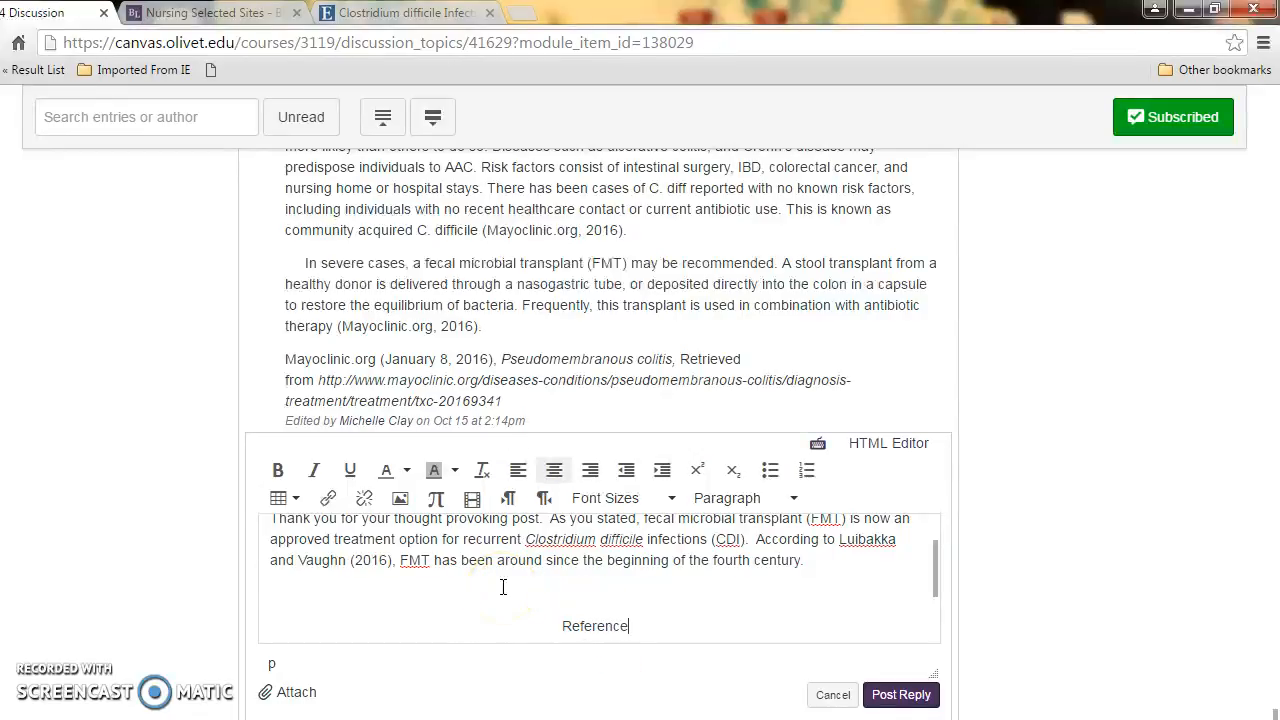
key("ctrl+v")
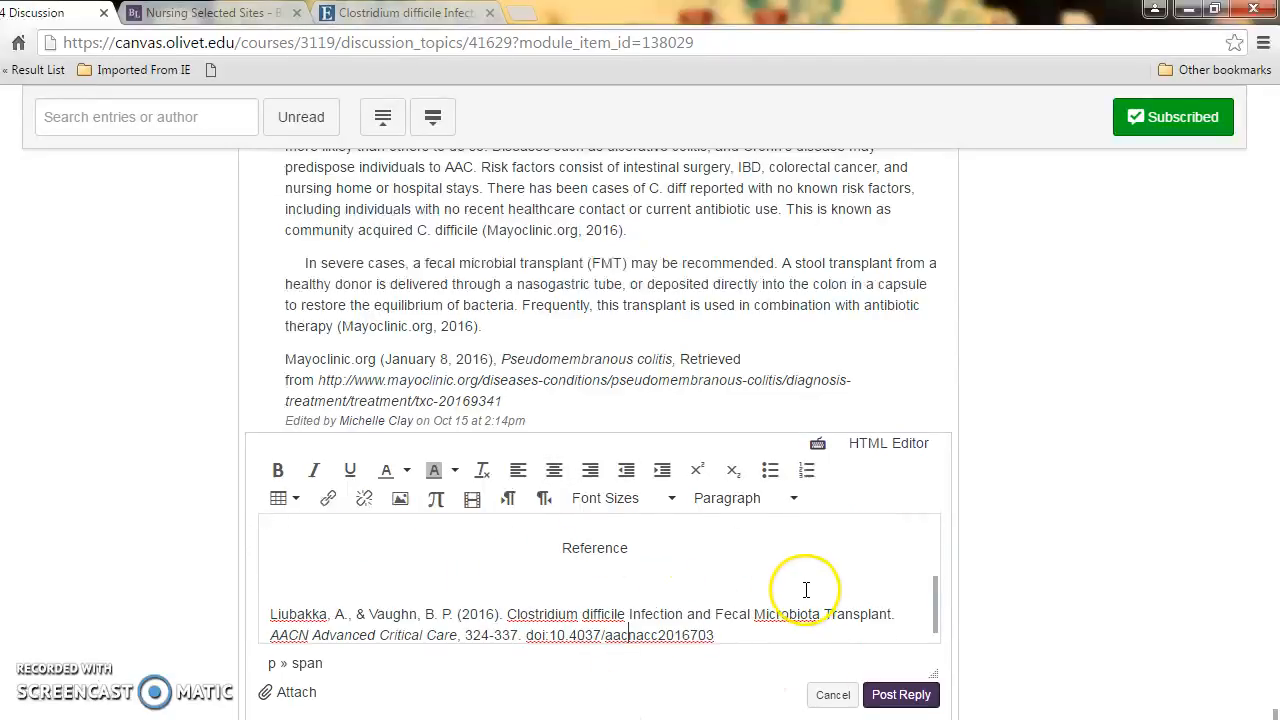
scroll(806, 591, "down", 1)
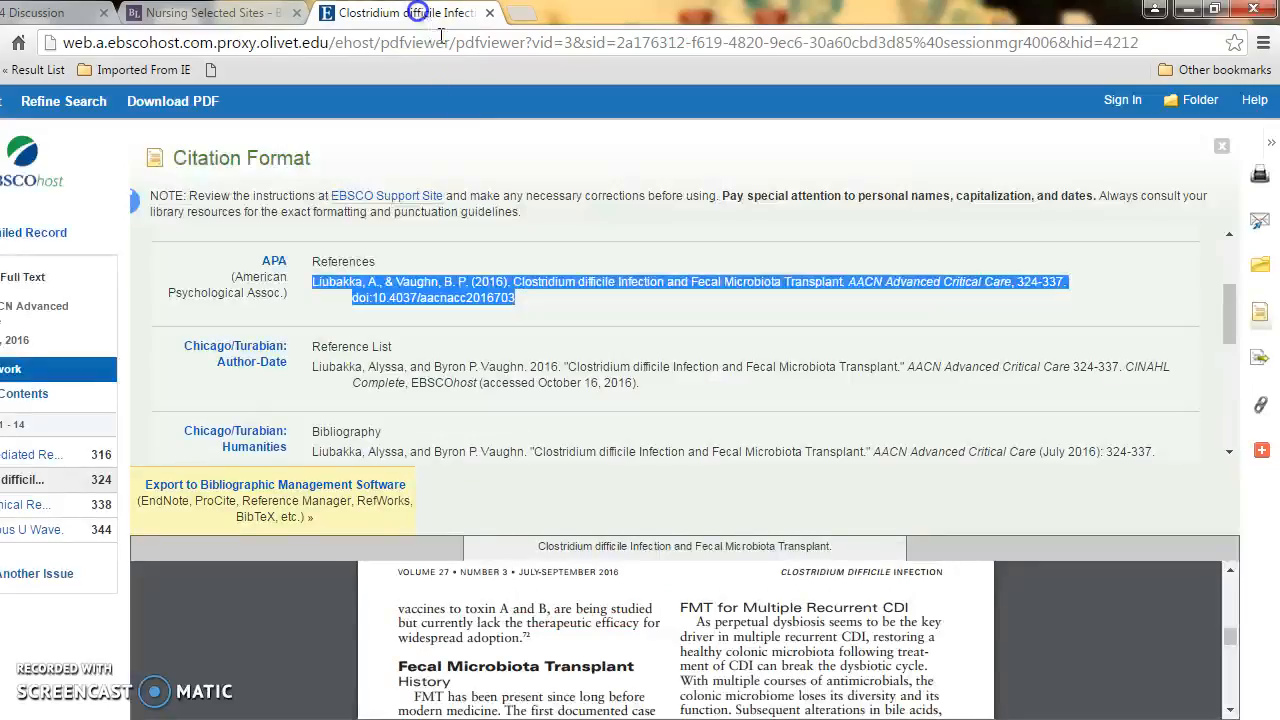
Close the article's citation formats and change "Infection" to lowercase "infection" in the reply's reference title.
left_click(402, 12)
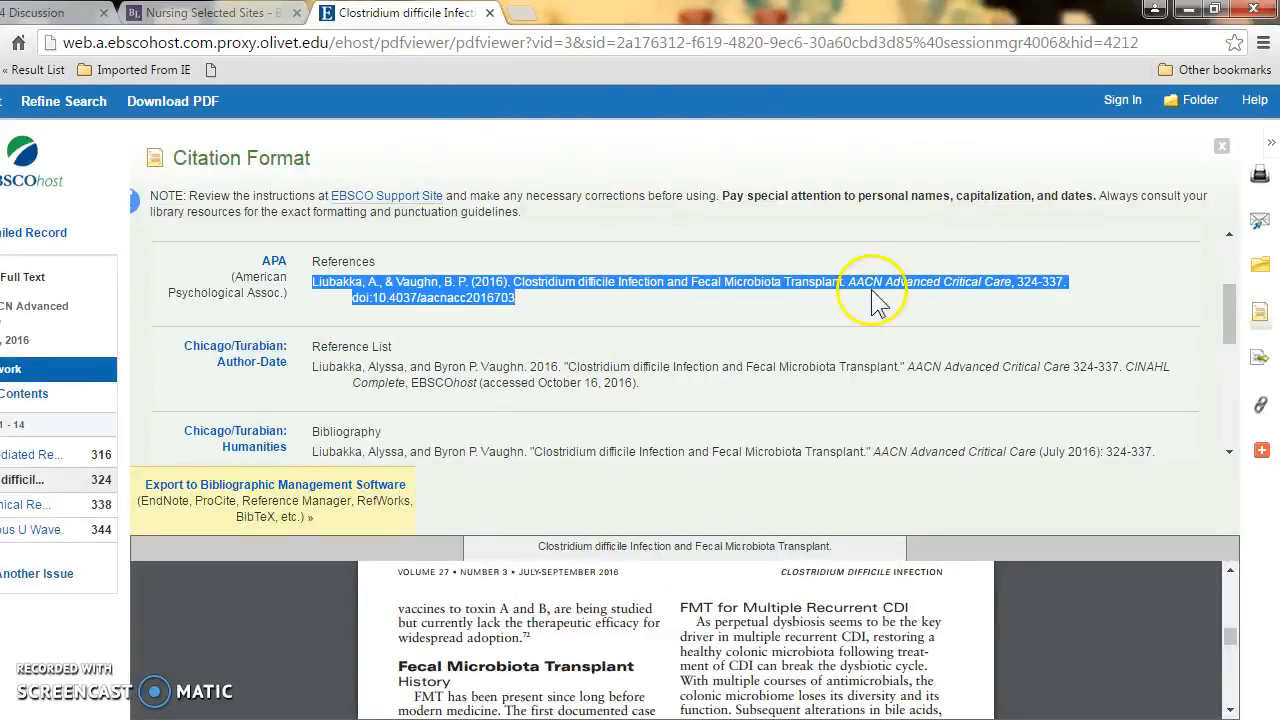
left_click(1221, 148)
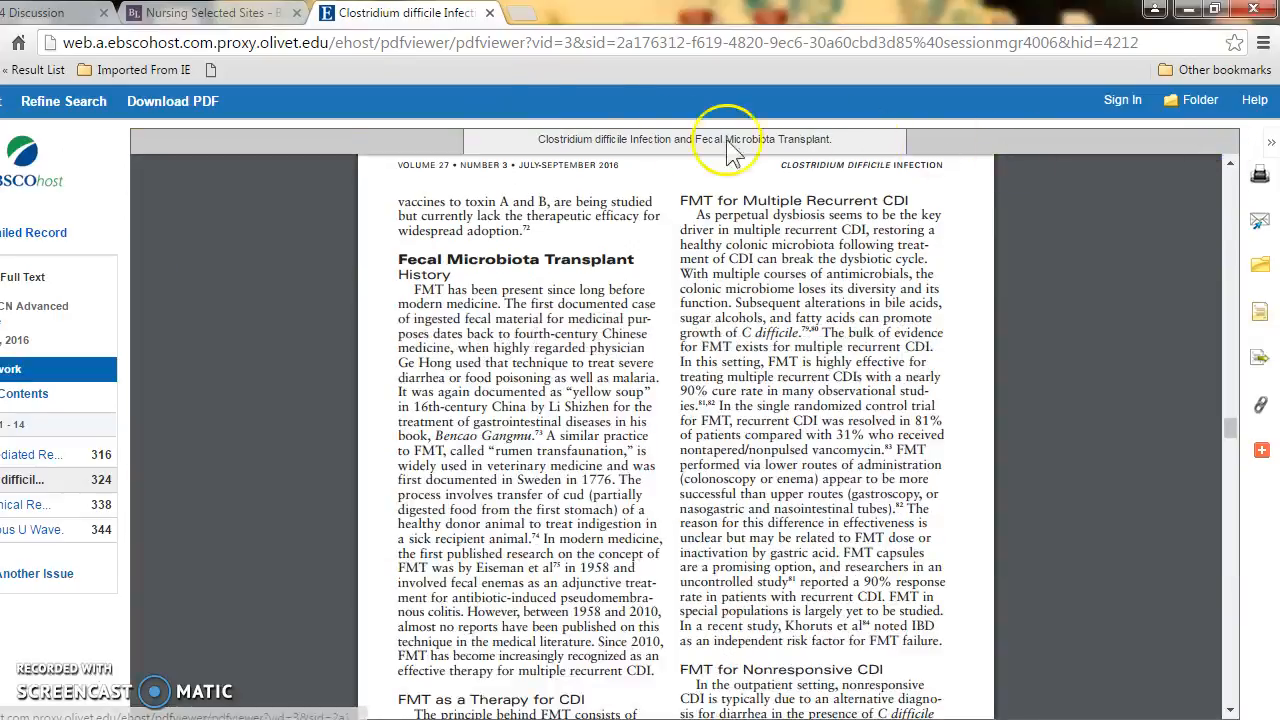
left_click(78, 16)
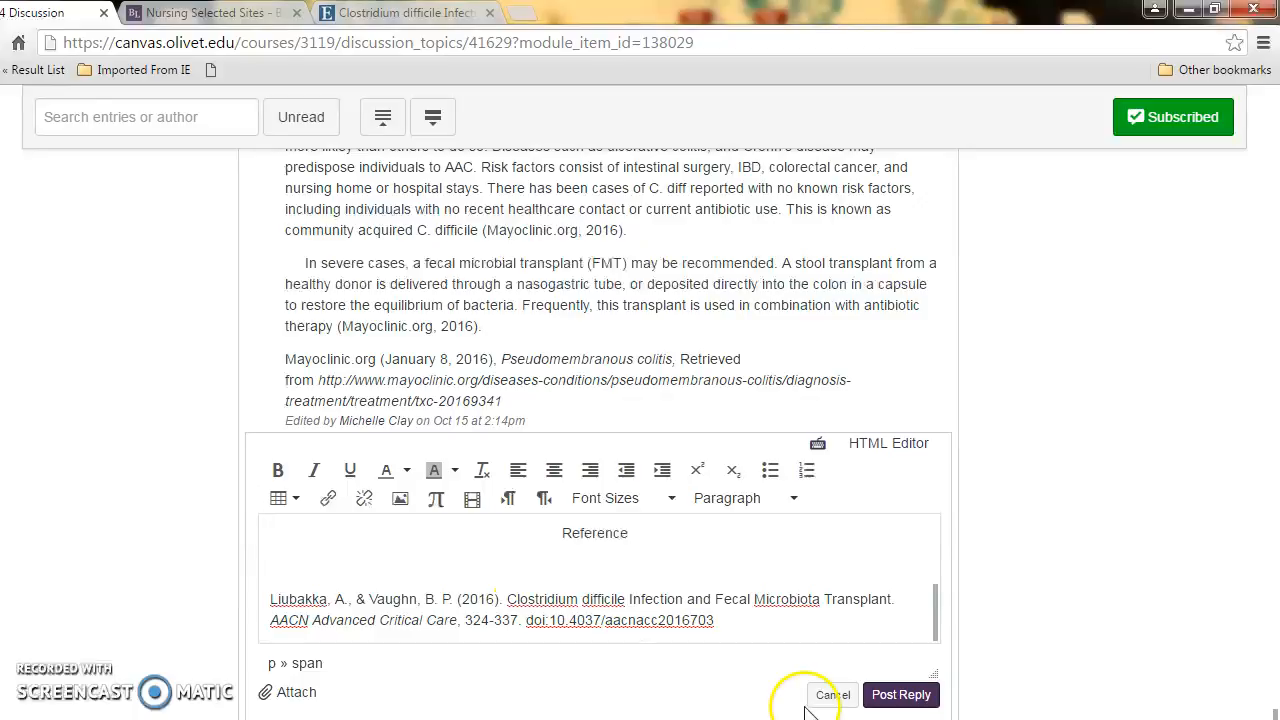
key("BackSpace")
type("i")
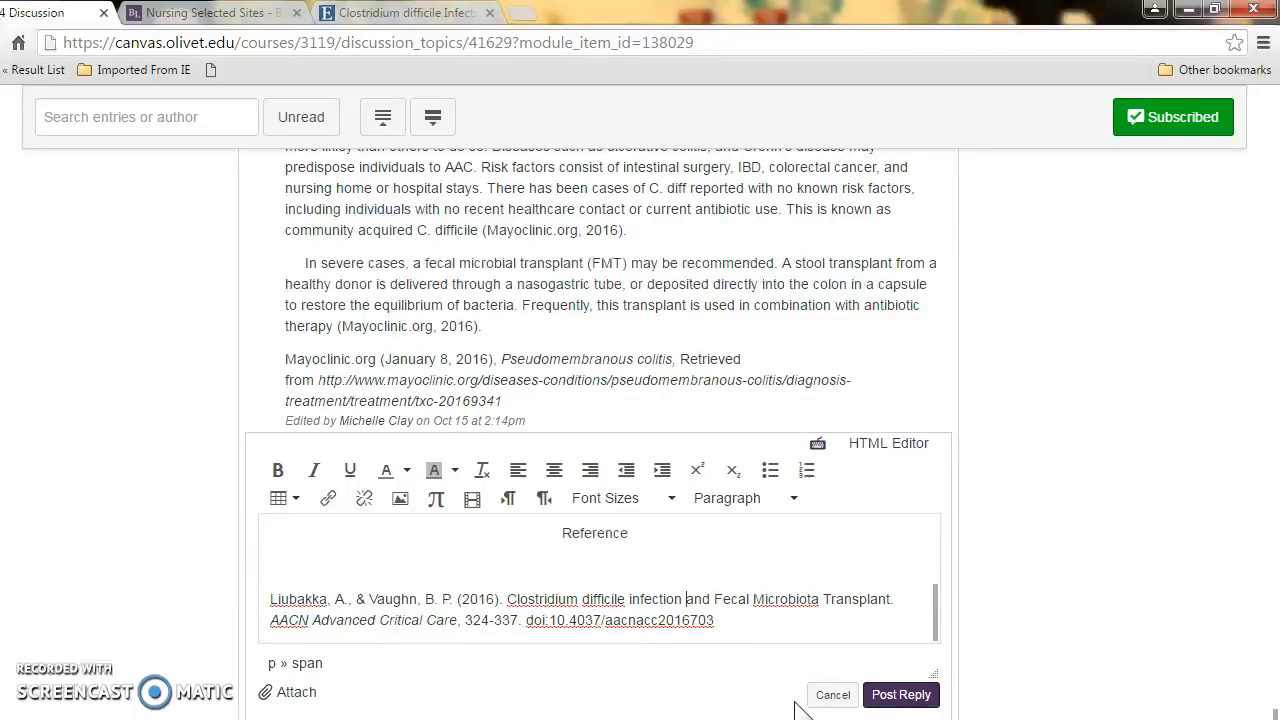
Change "Fecal Microbiota Transplant" to lowercase "fecal microbiota transplant" in the reply's reference title.
key("BackSpace")
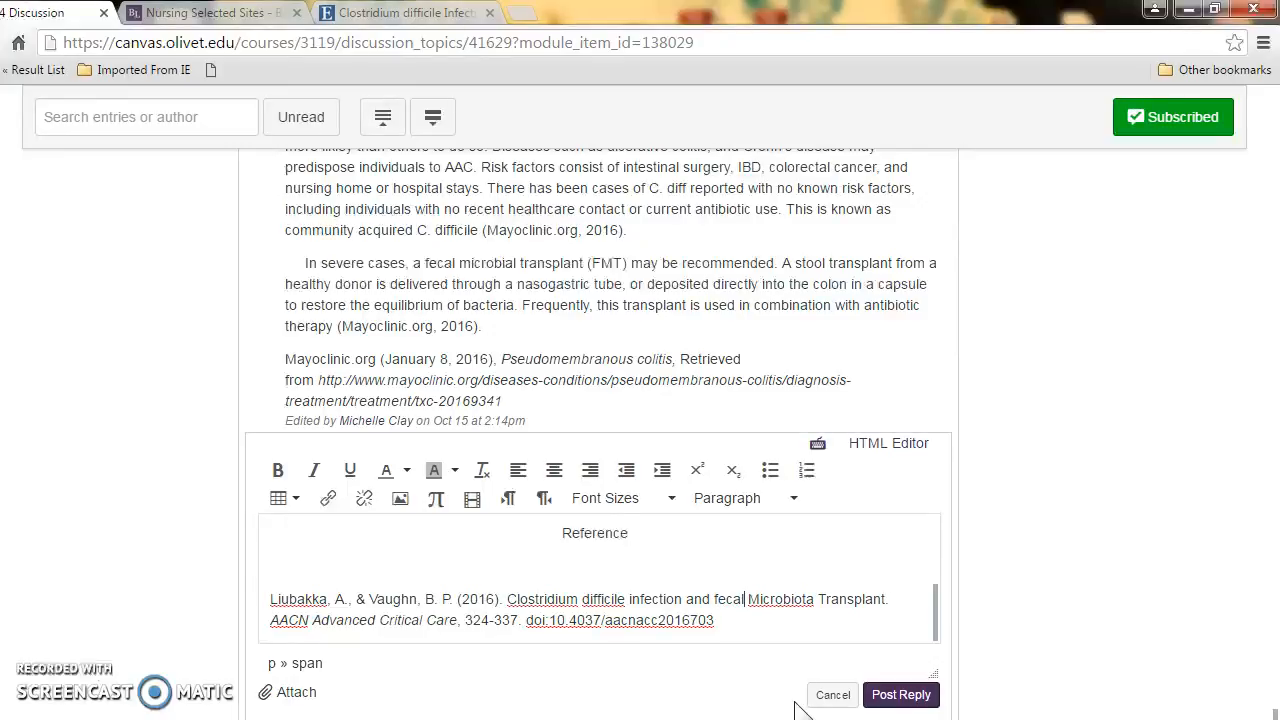
key("BackSpace")
type("m")
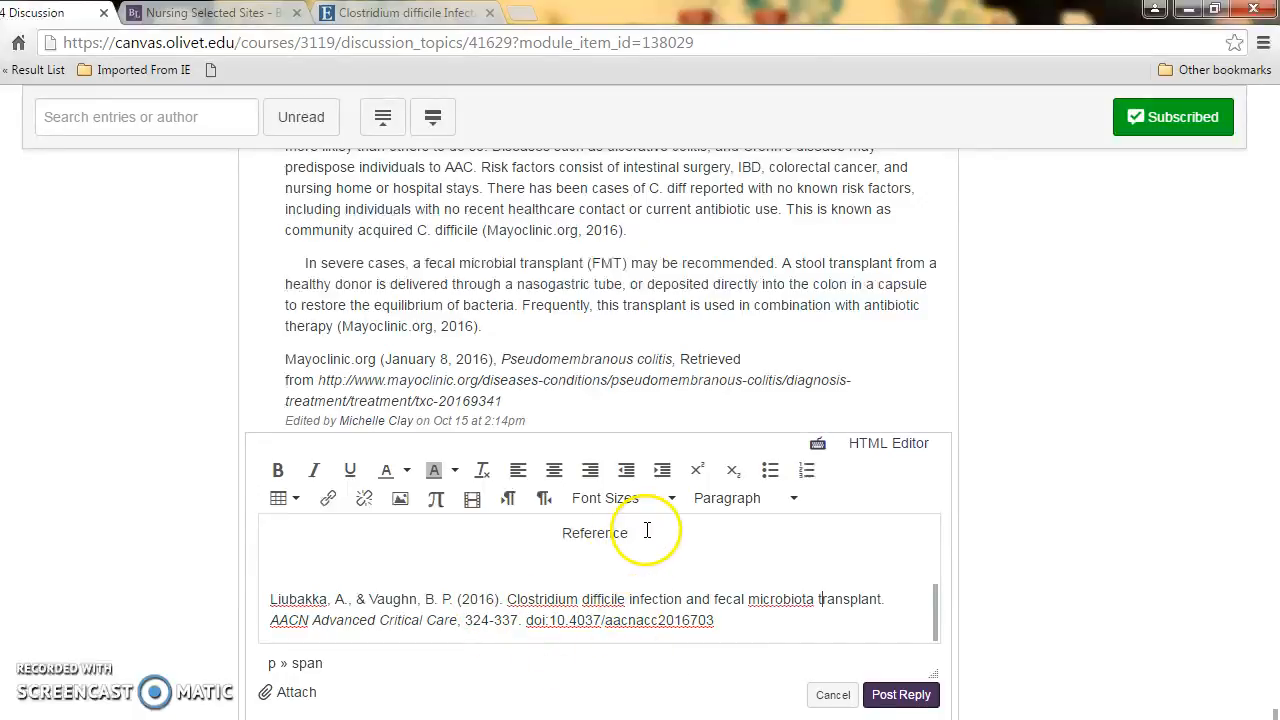
Place the insertion point before "According to" in the reply, and open the first fecal transplant search result's full-text PDF at its opening paragraph.
scroll(641, 535, "up", 5)
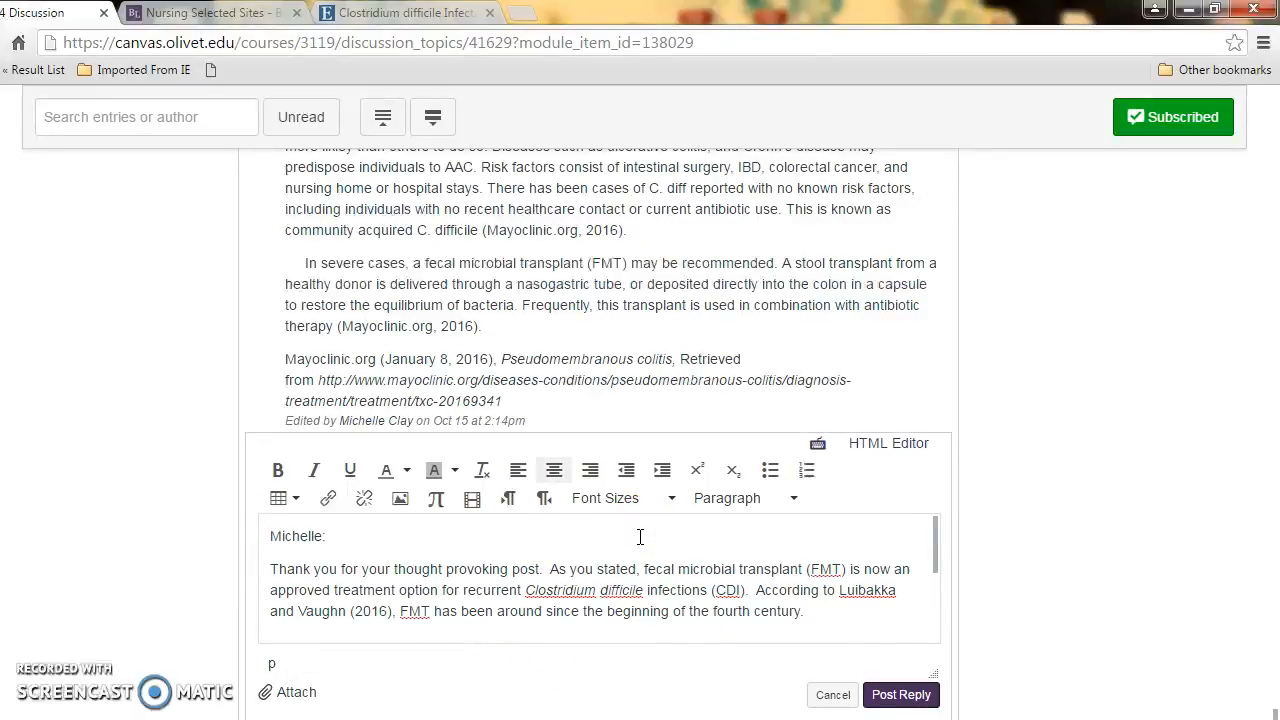
left_click(757, 595)
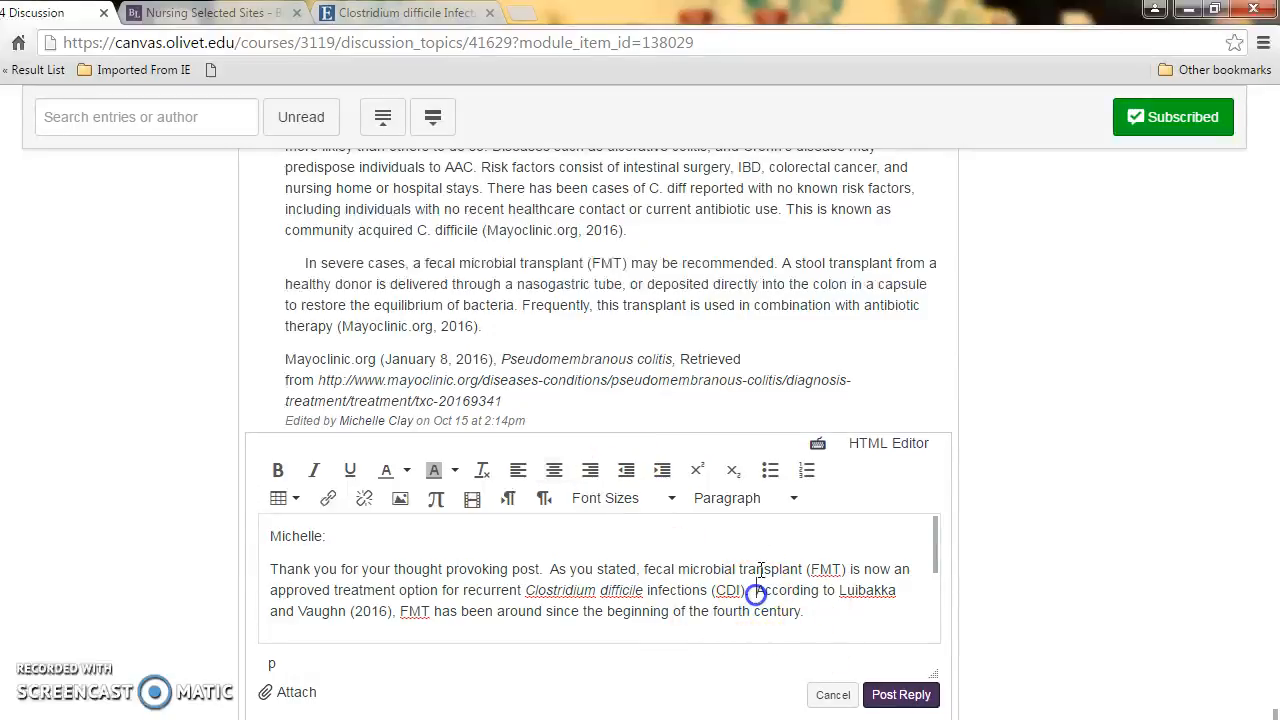
left_click(368, 20)
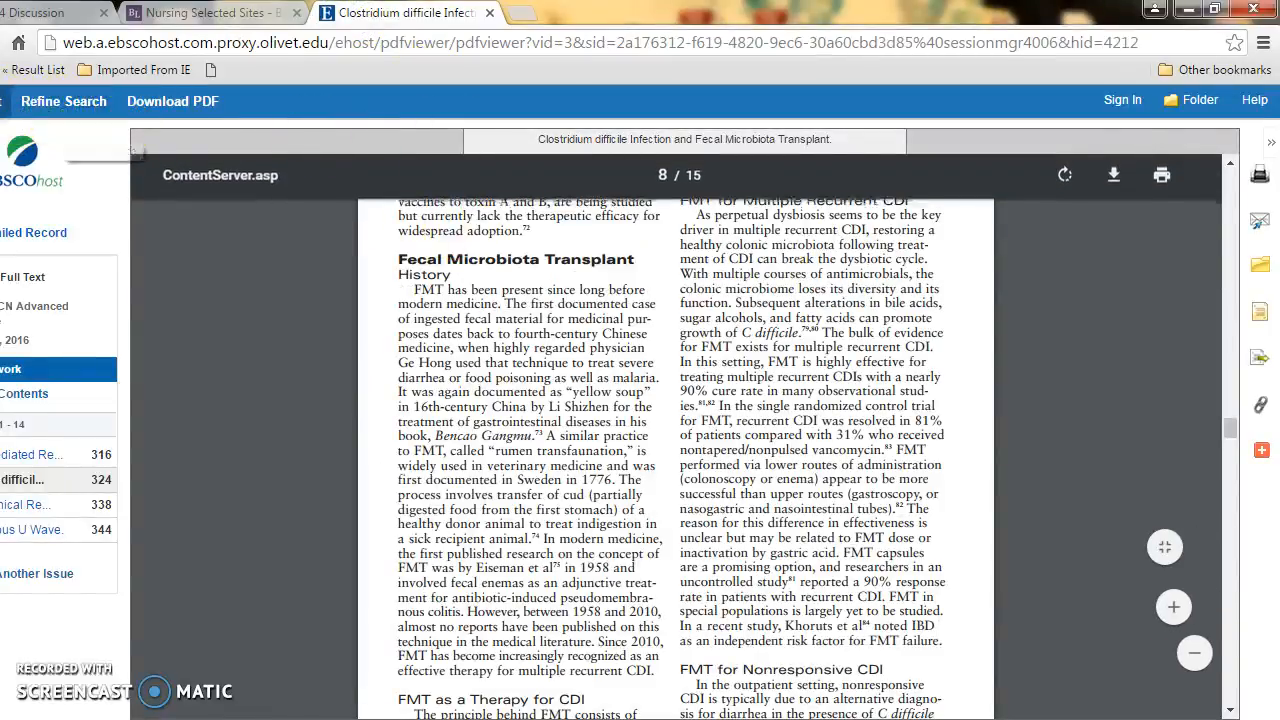
left_click(63, 101)
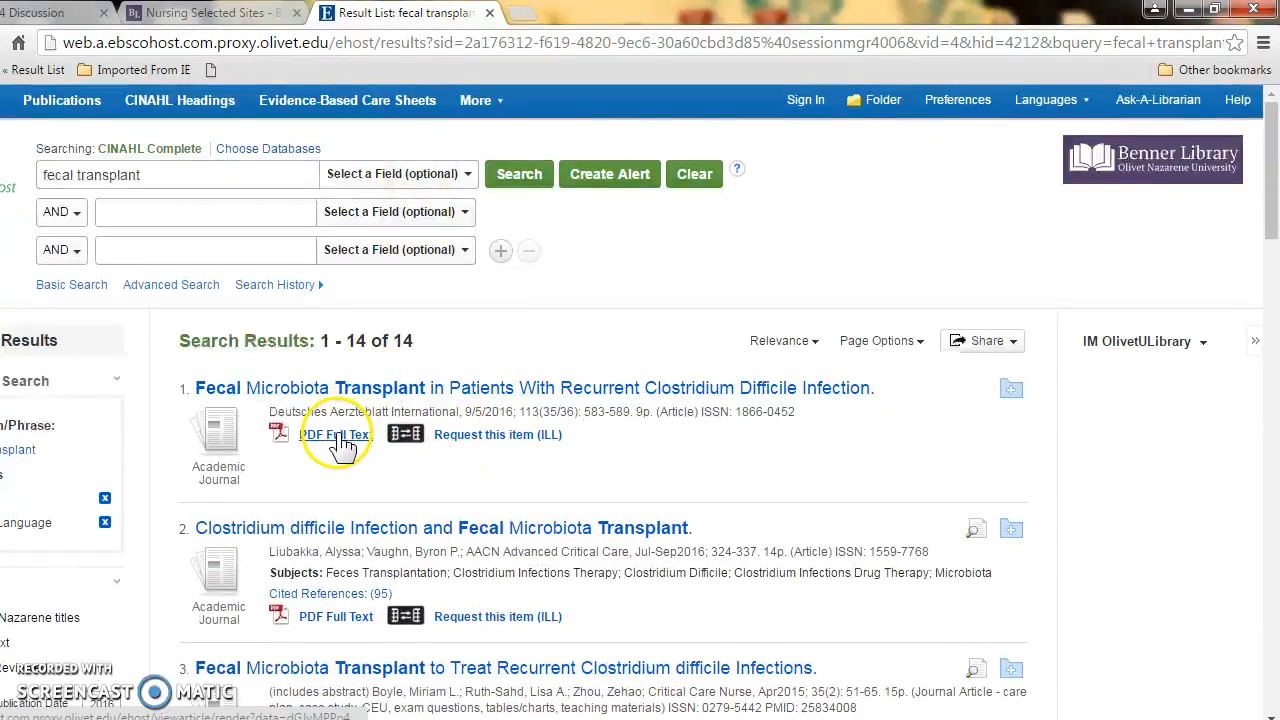
left_click(340, 440)
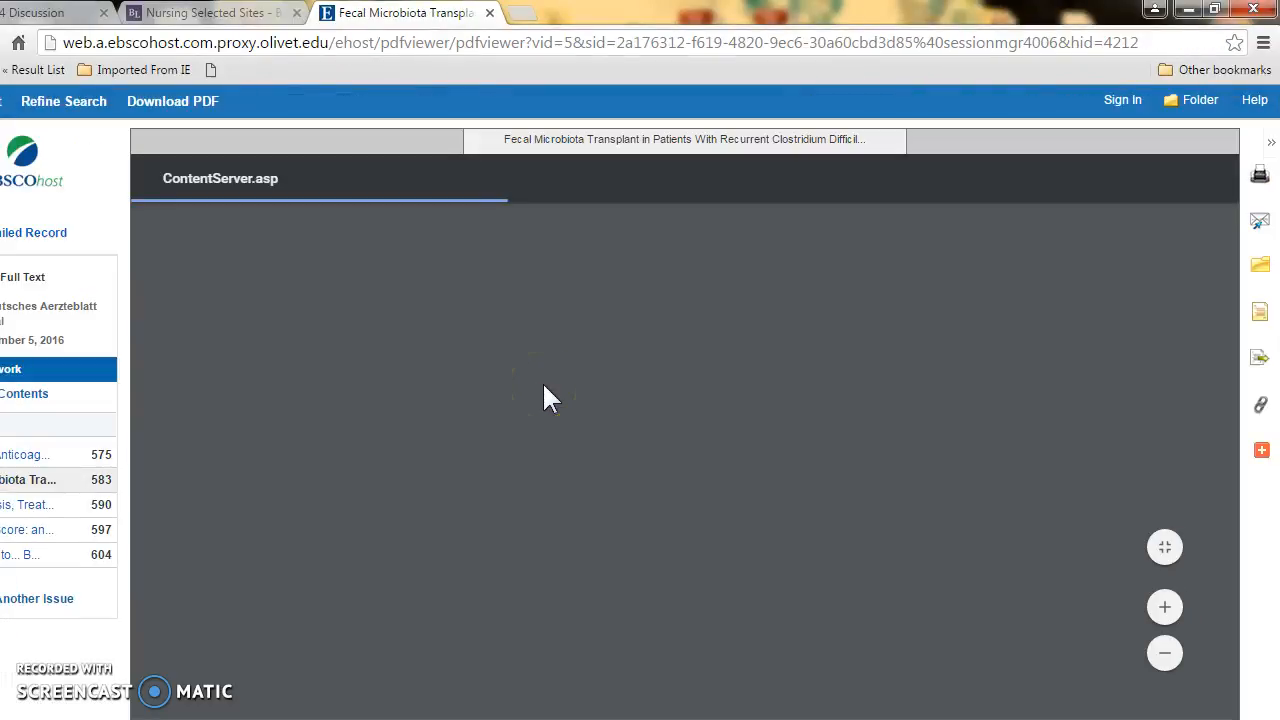
scroll(857, 337, "down", 3)
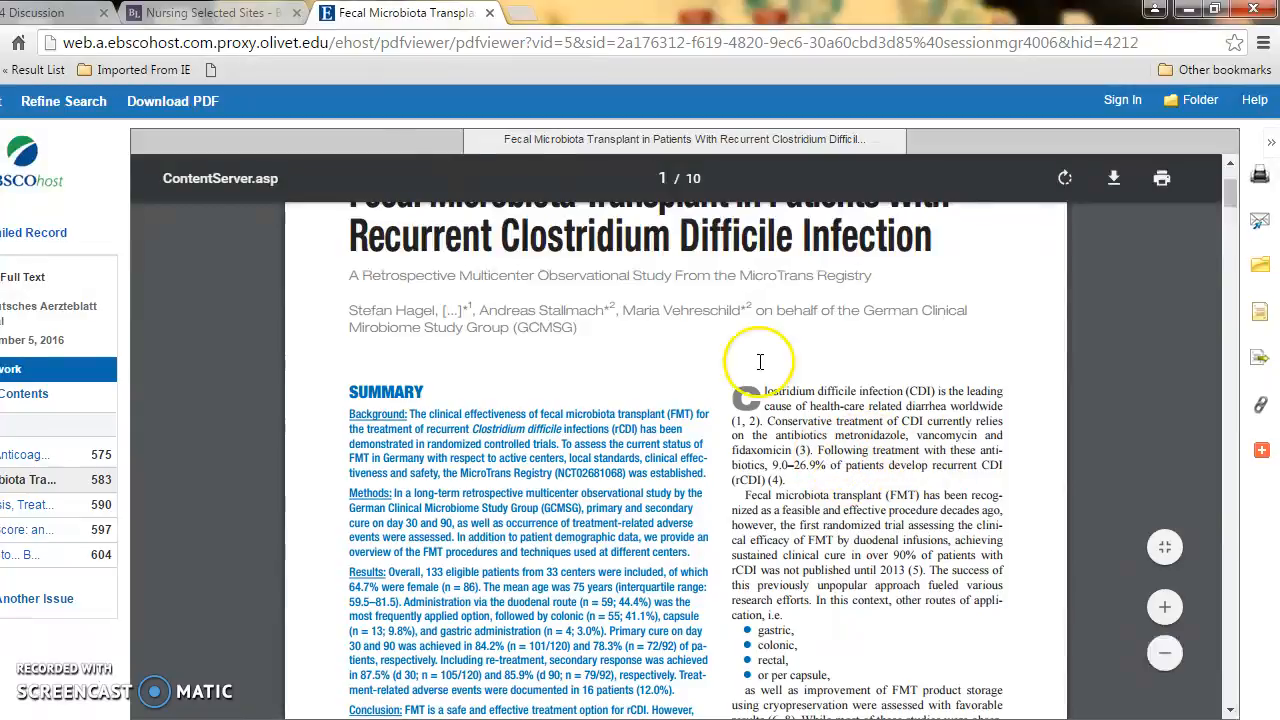
Insert the quotation "CDI is the leading cause of health-care related diarrhea worldwide," and an opening parenthesis before "According to" in the discussion reply.
left_click(70, 15)
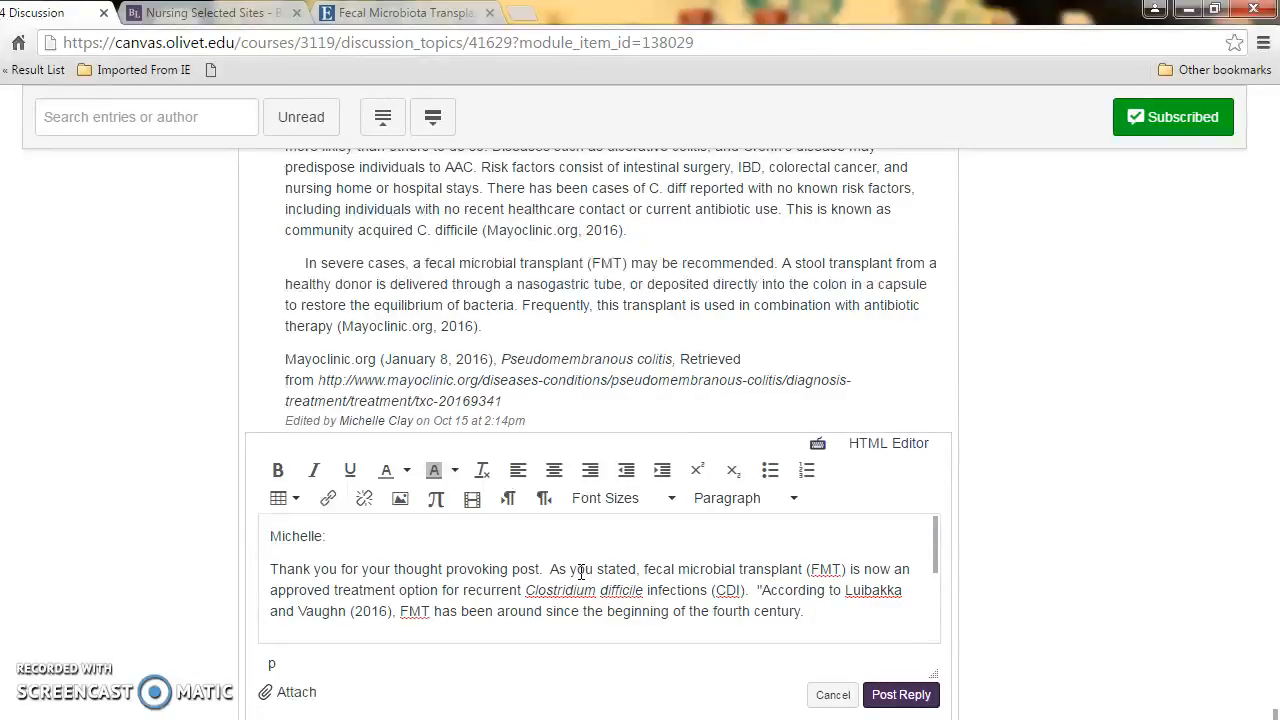
type("CDI")
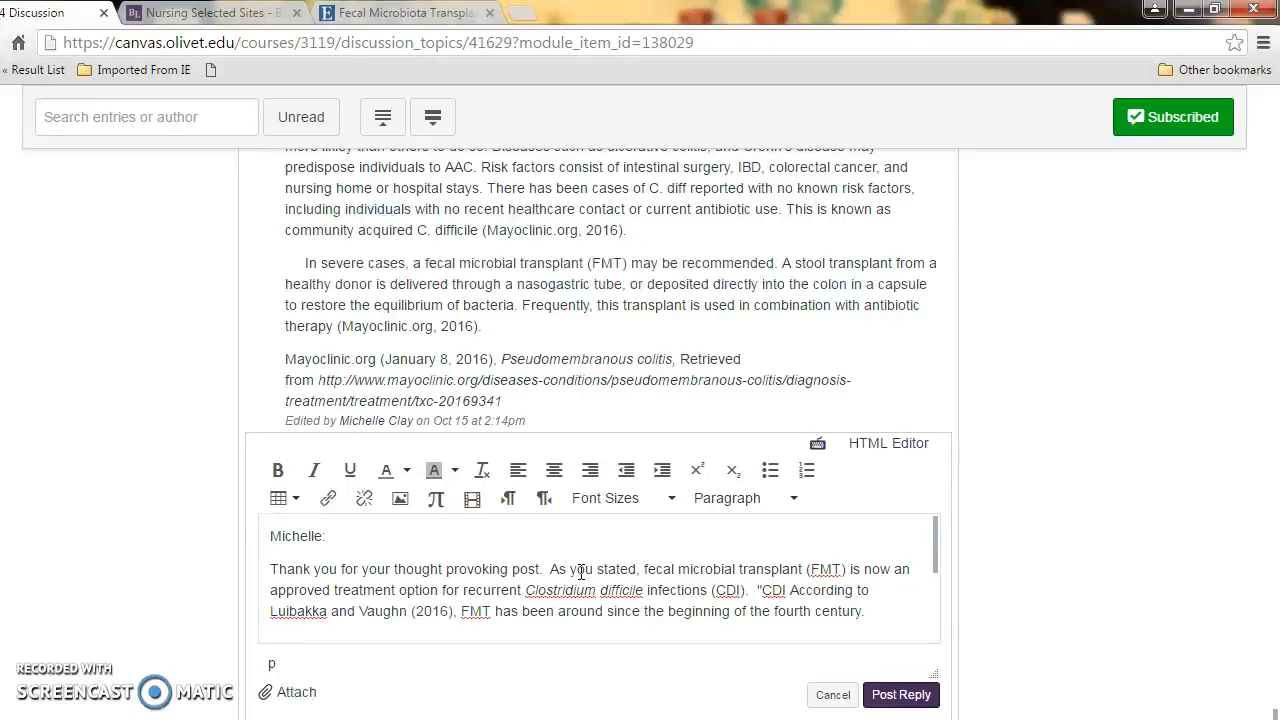
type(" is the lead")
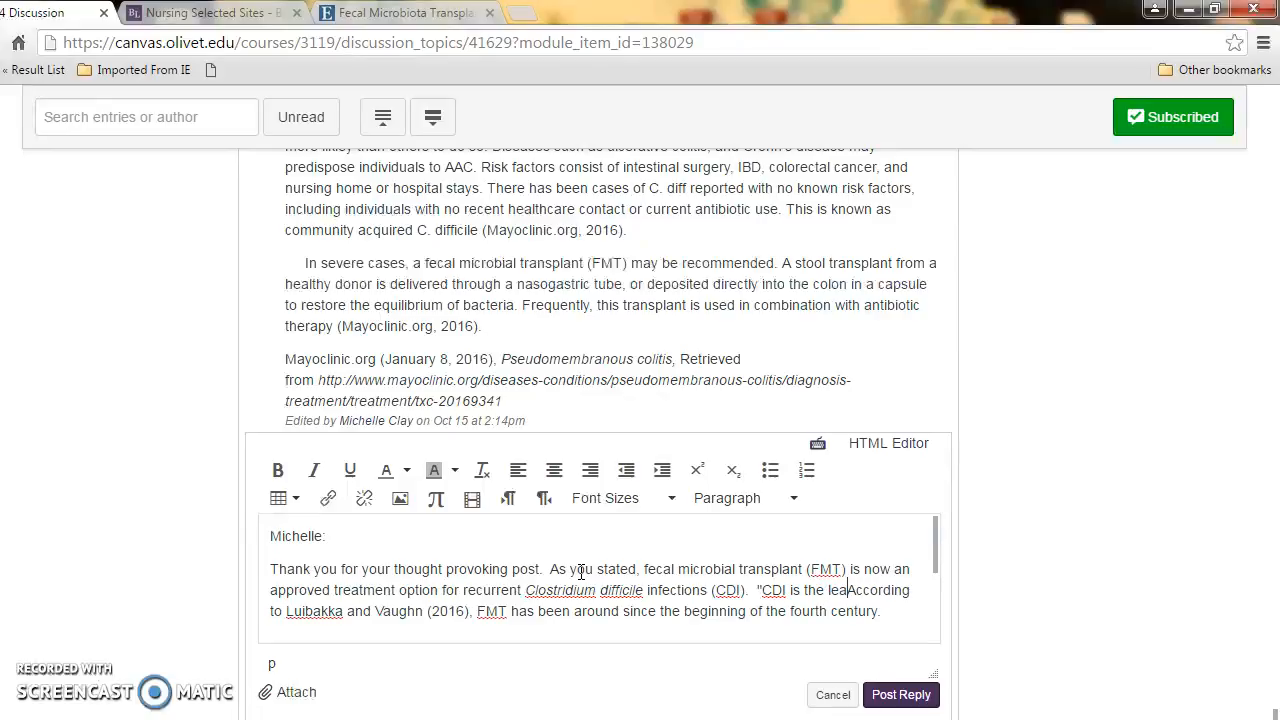
type("ing c")
type("ause ")
type("of heal")
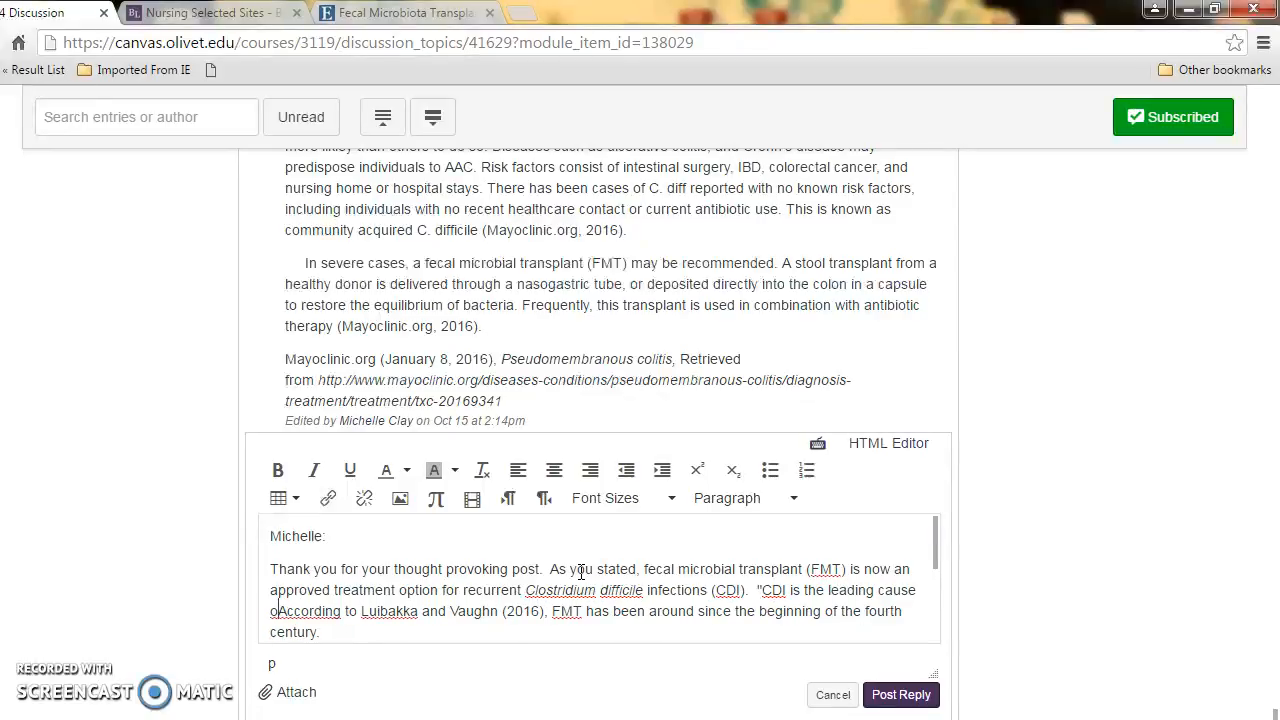
type("th-care ")
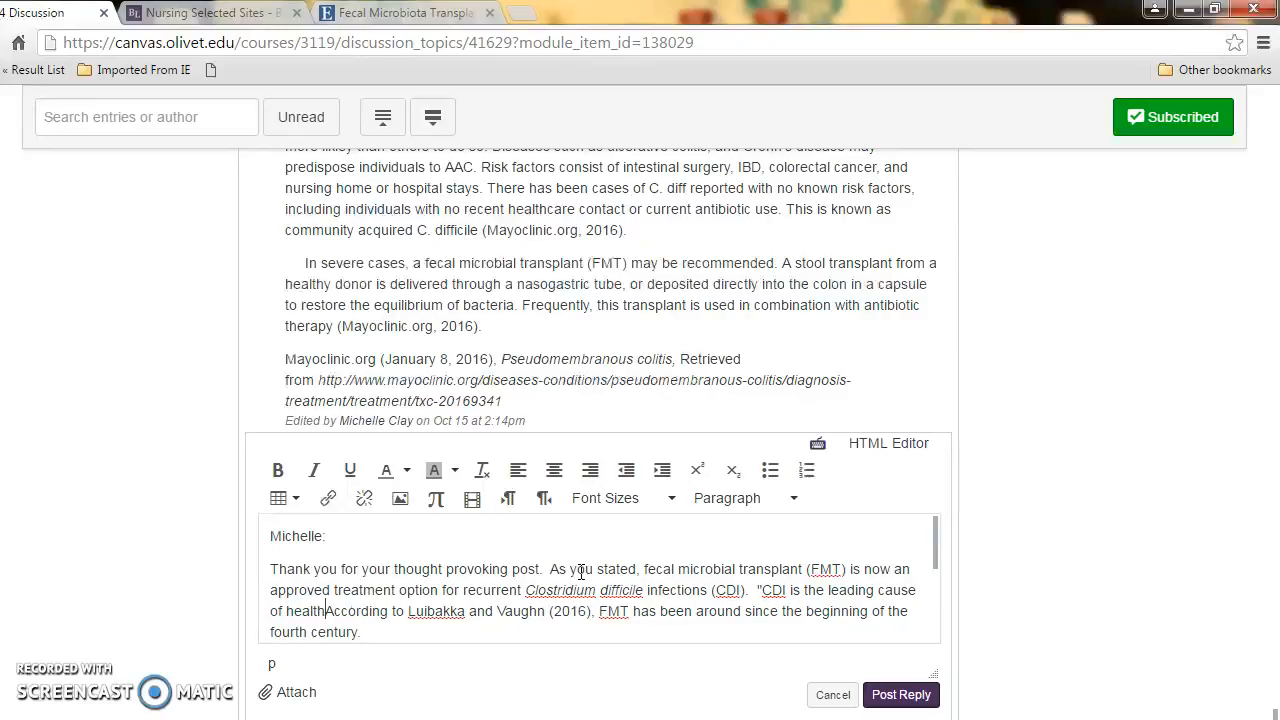
type("rela")
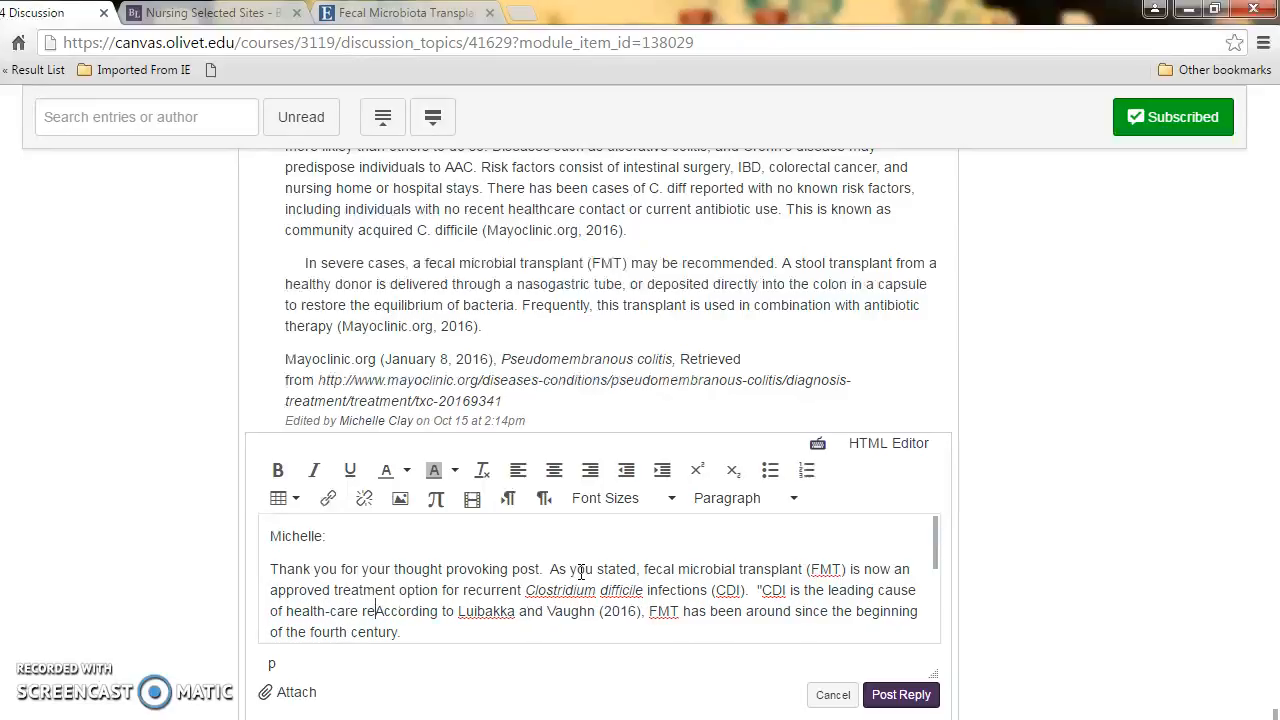
type("t")
key("BackSpace")
type("ated")
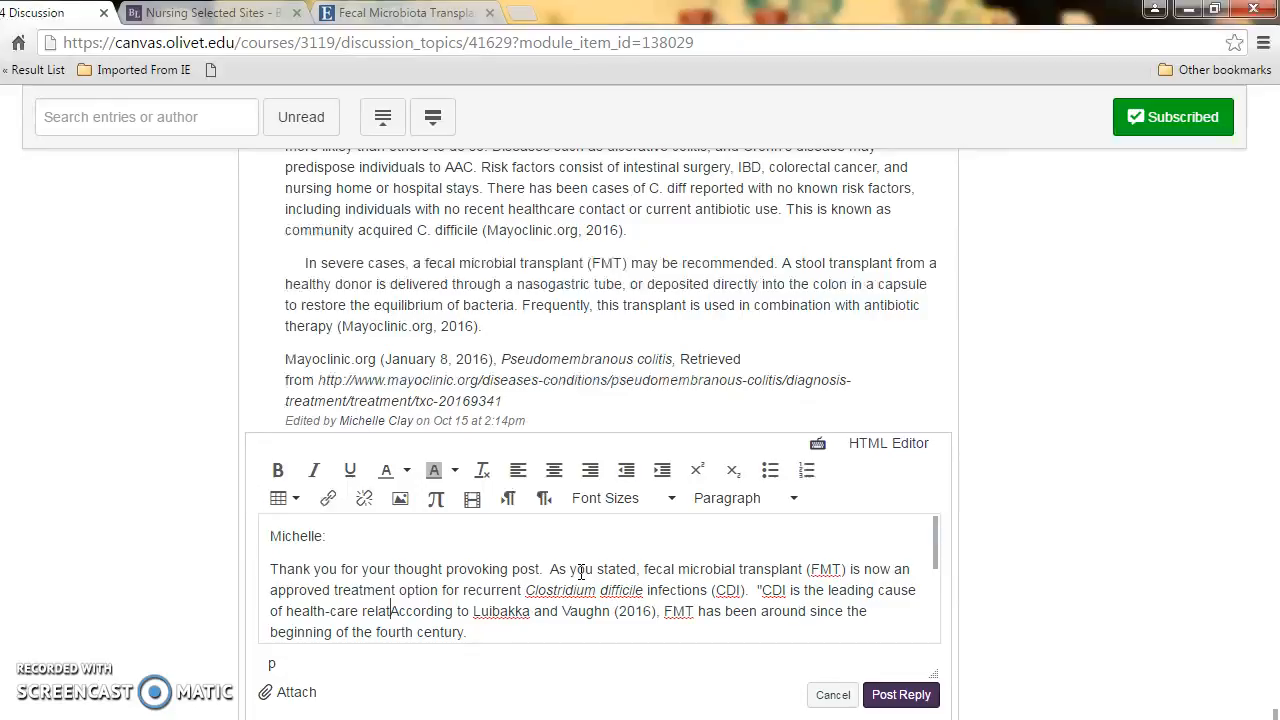
type(" diar")
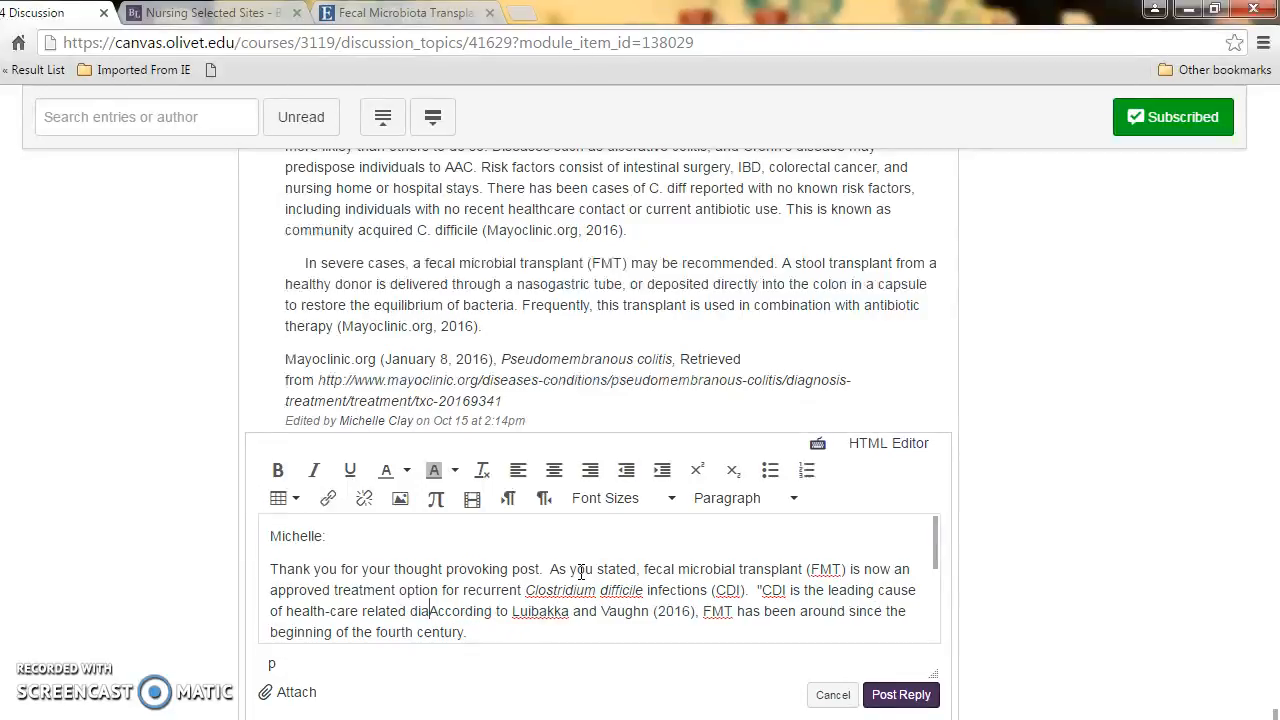
type("rhea wor")
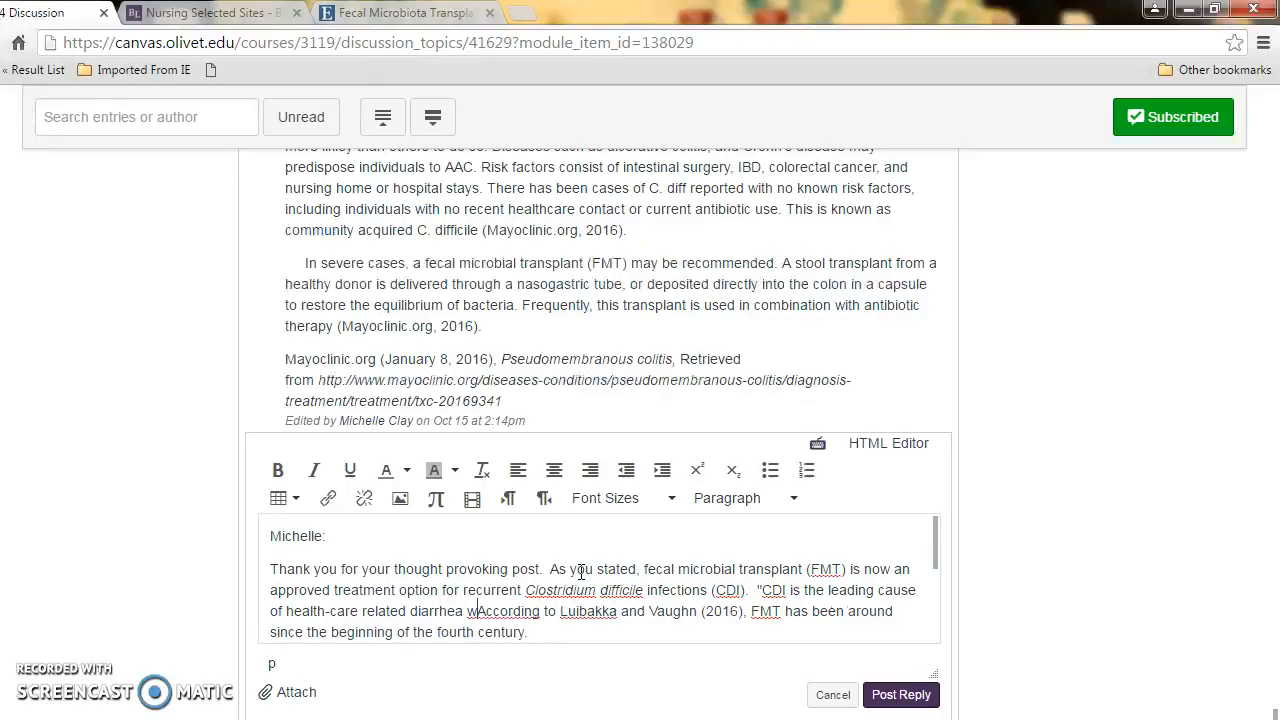
type("ldwide")
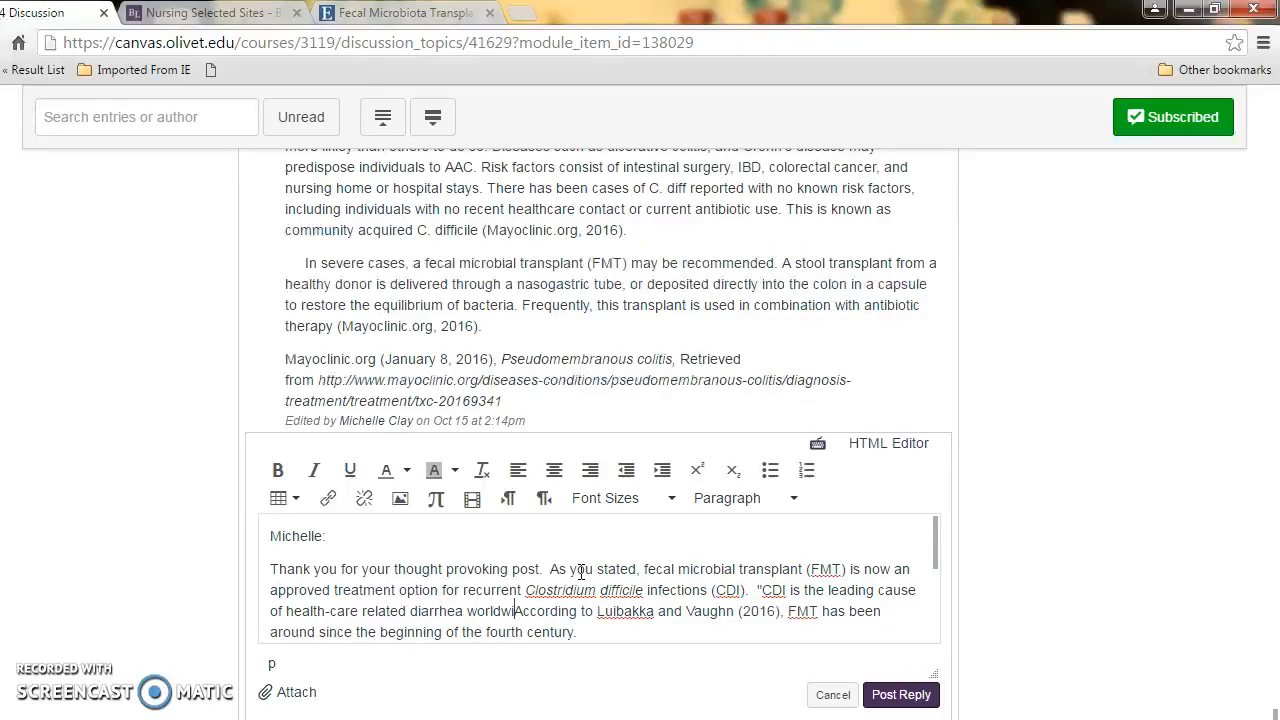
type(",\" ")
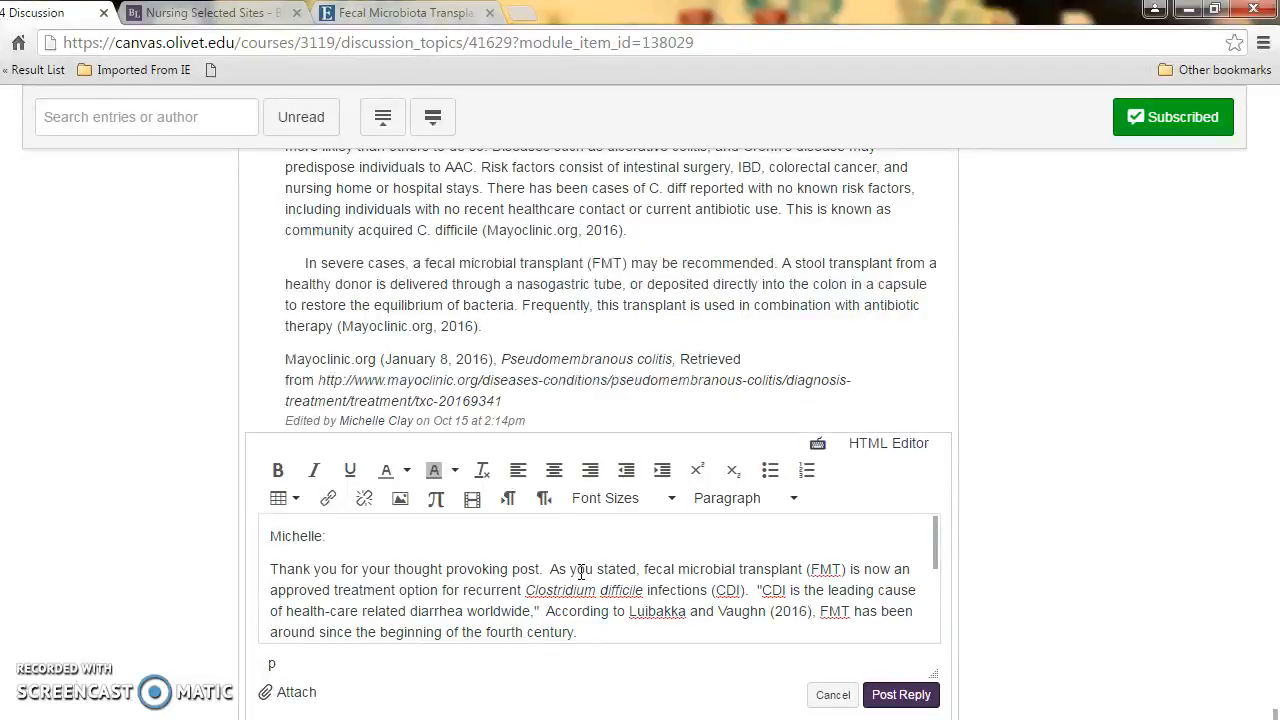
type("(")
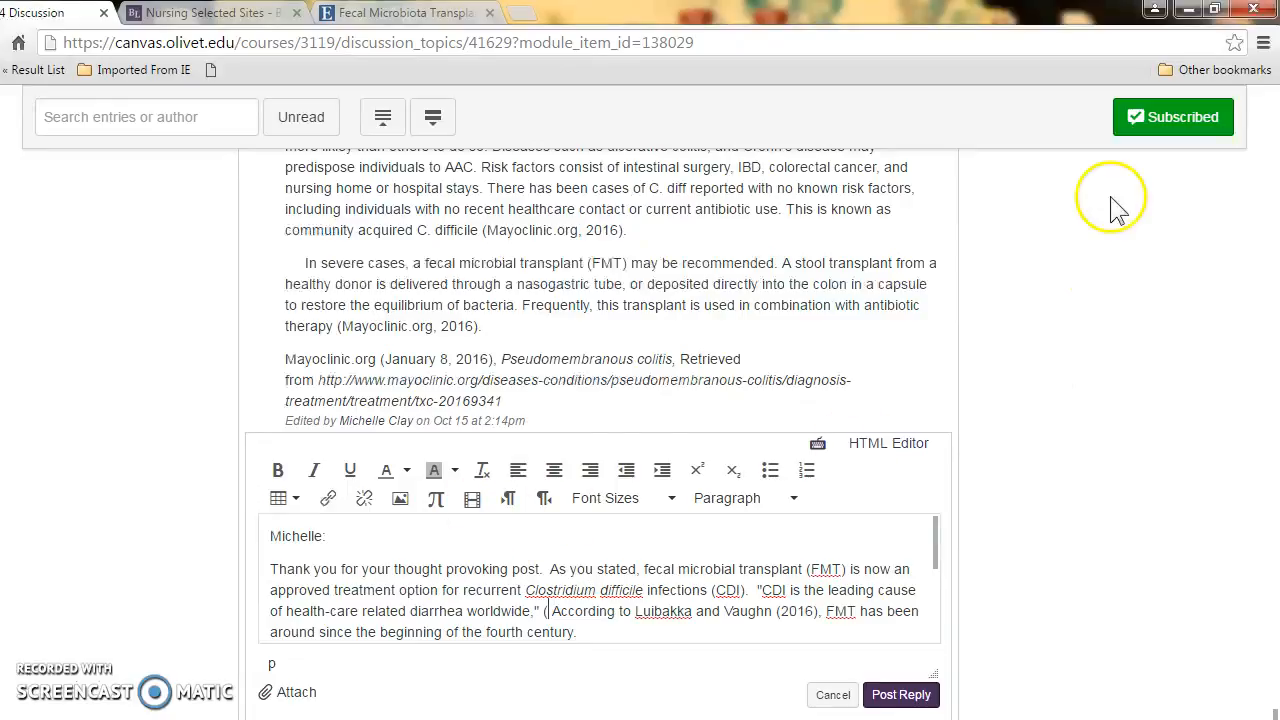
Copy the APA reference of the article "Fecal Microbiota Transplant in Patients With Recurrent Clostridium Difficile Infection" from its citation formats.
left_click(440, 22)
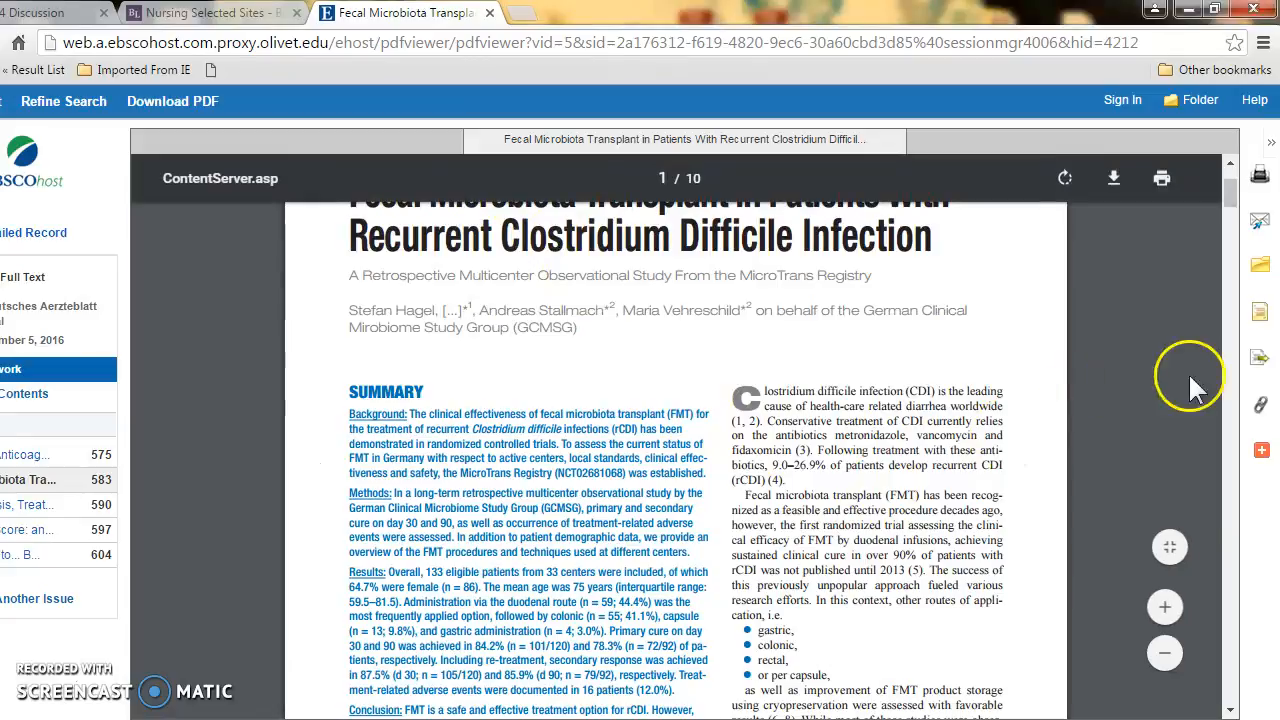
left_click(1258, 313)
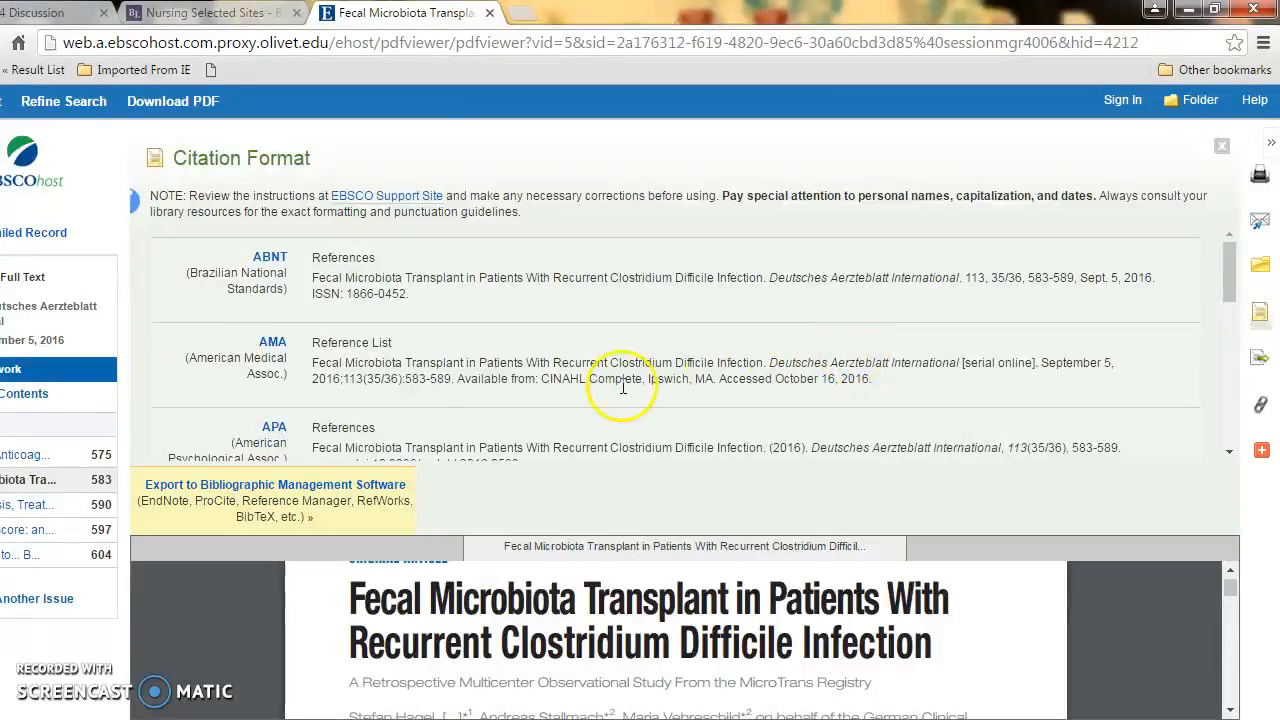
scroll(360, 330, "down", 2)
scroll(357, 320, "down", 1)
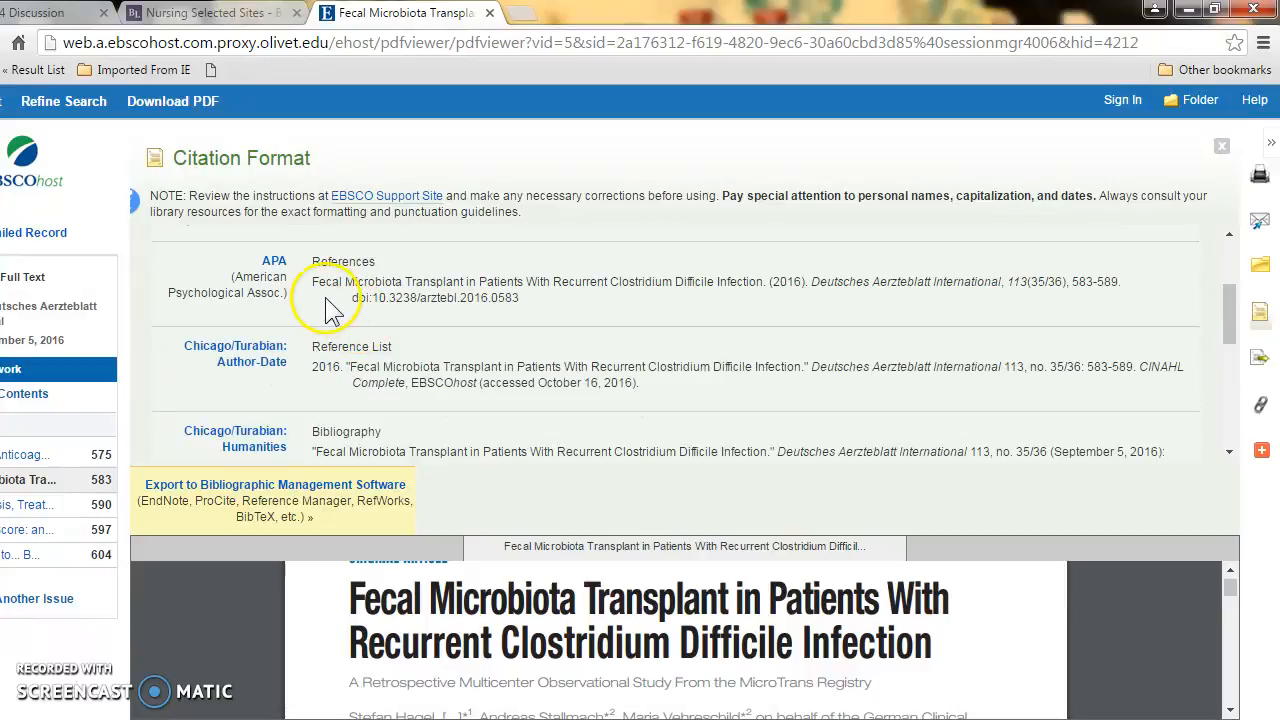
left_click_drag(313, 282, 536, 305)
right_click(470, 281)
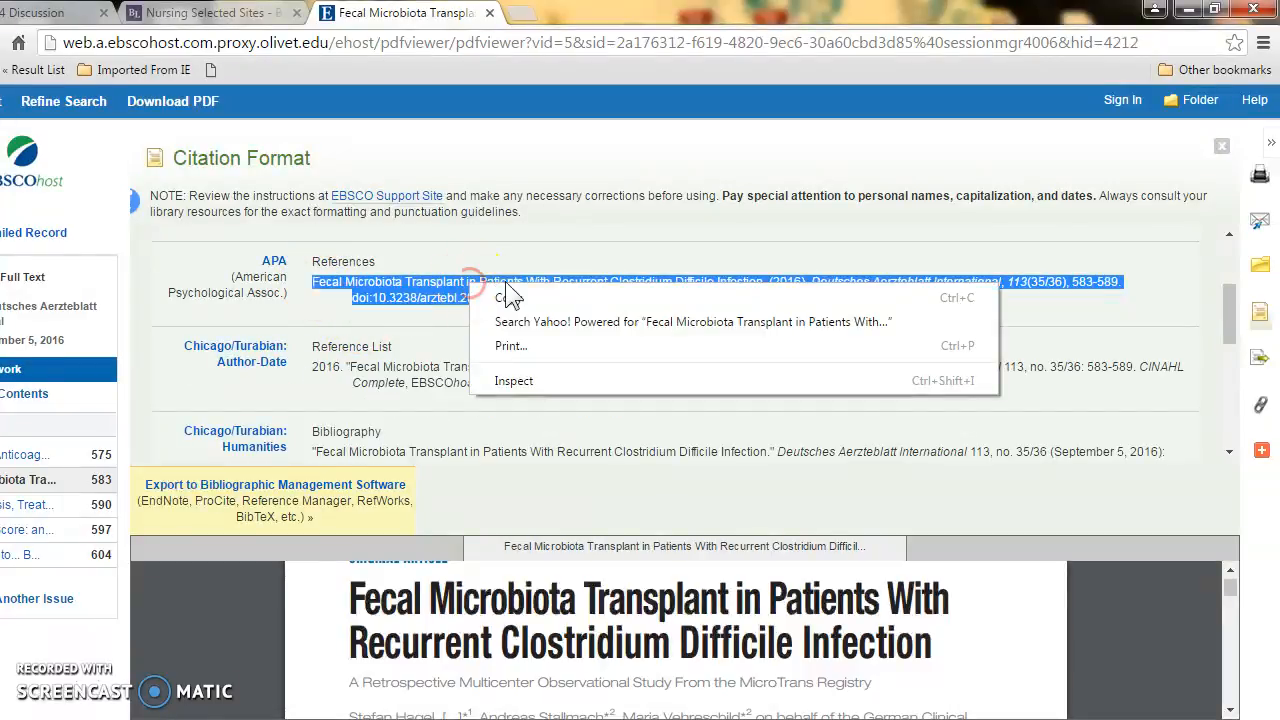
left_click(508, 293)
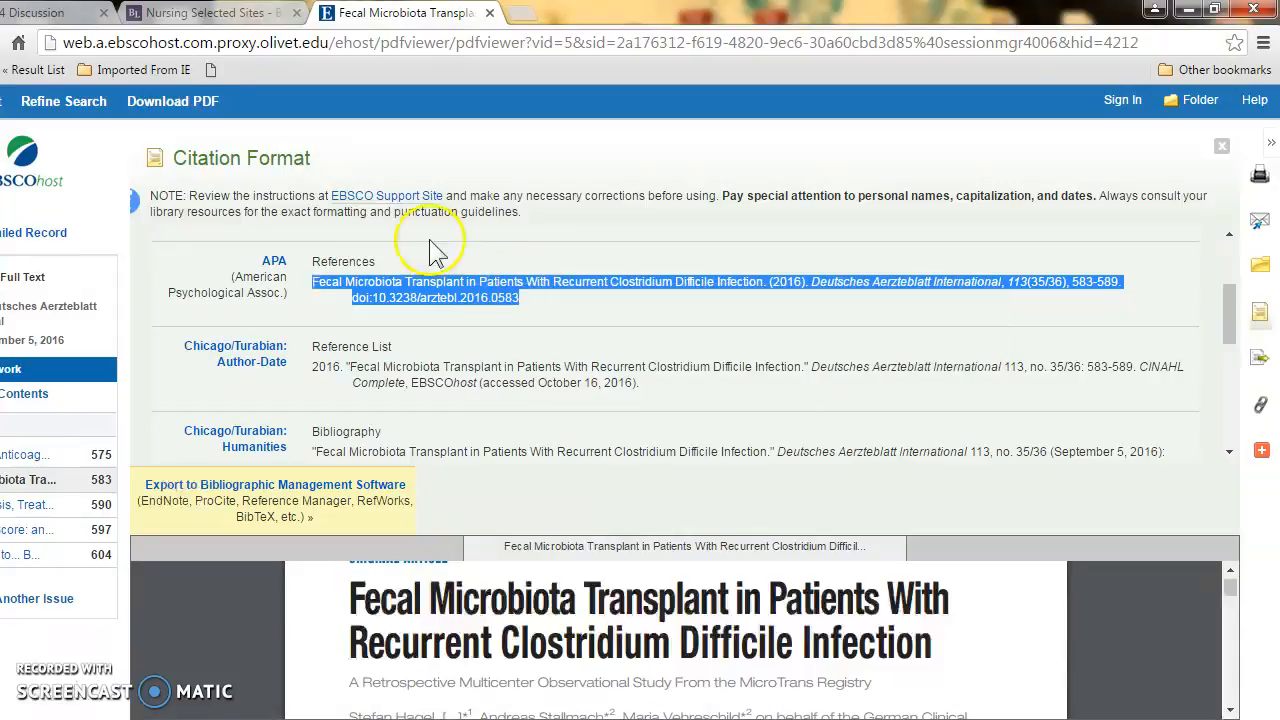
Paste the copied APA reference into the discussion reply, between the "Reference" heading and the existing reference.
left_click(55, 13)
scroll(478, 553, "down", 5)
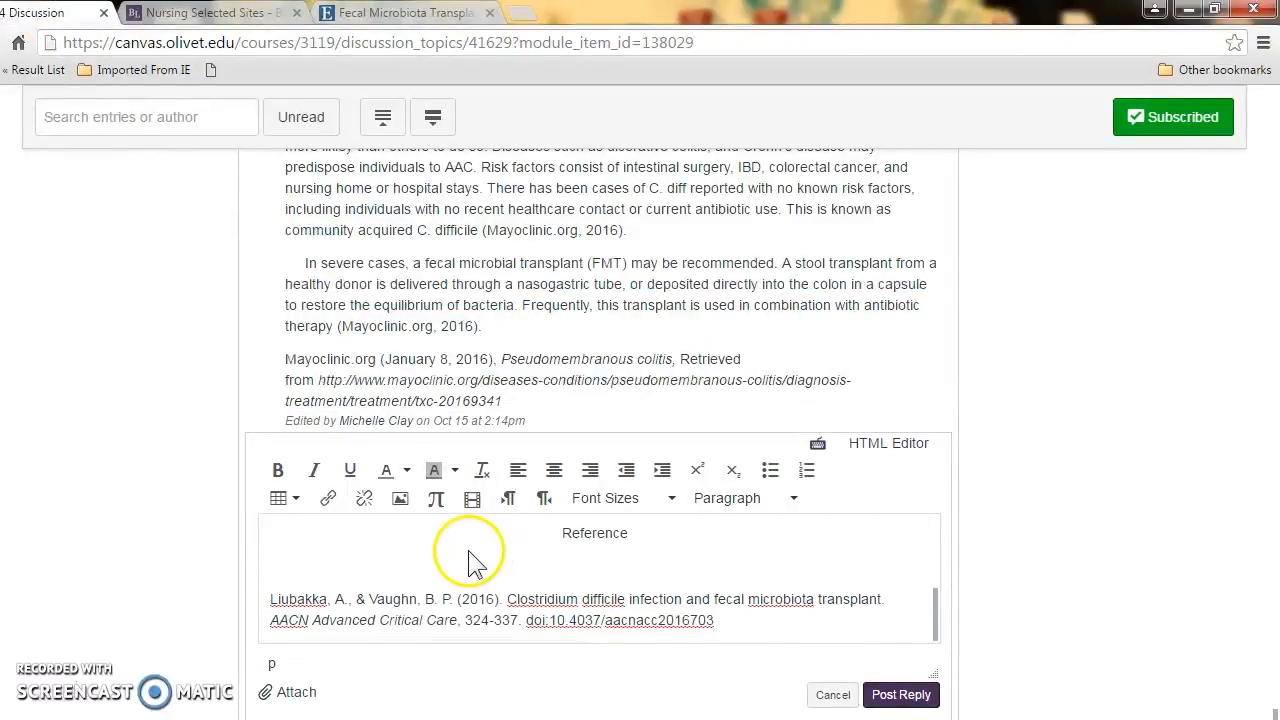
left_click(274, 564)
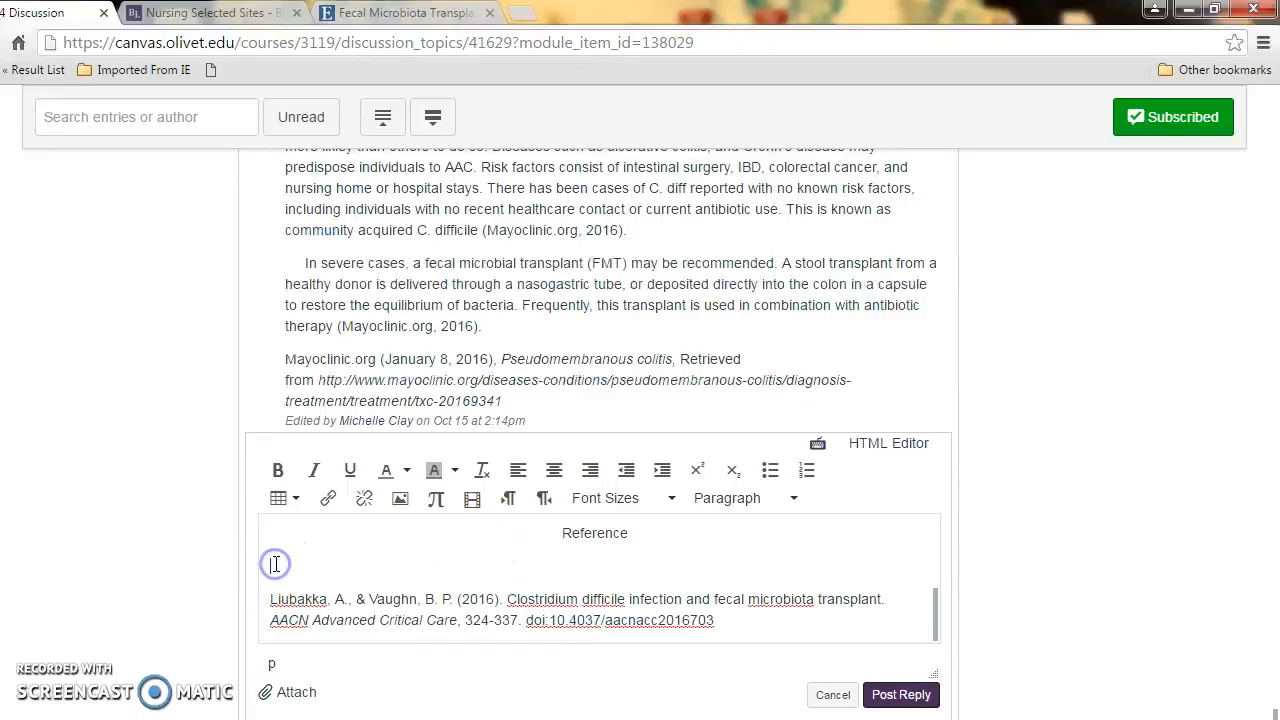
scroll(366, 558, "up", 4)
scroll(366, 554, "down", 4)
right_click(276, 566)
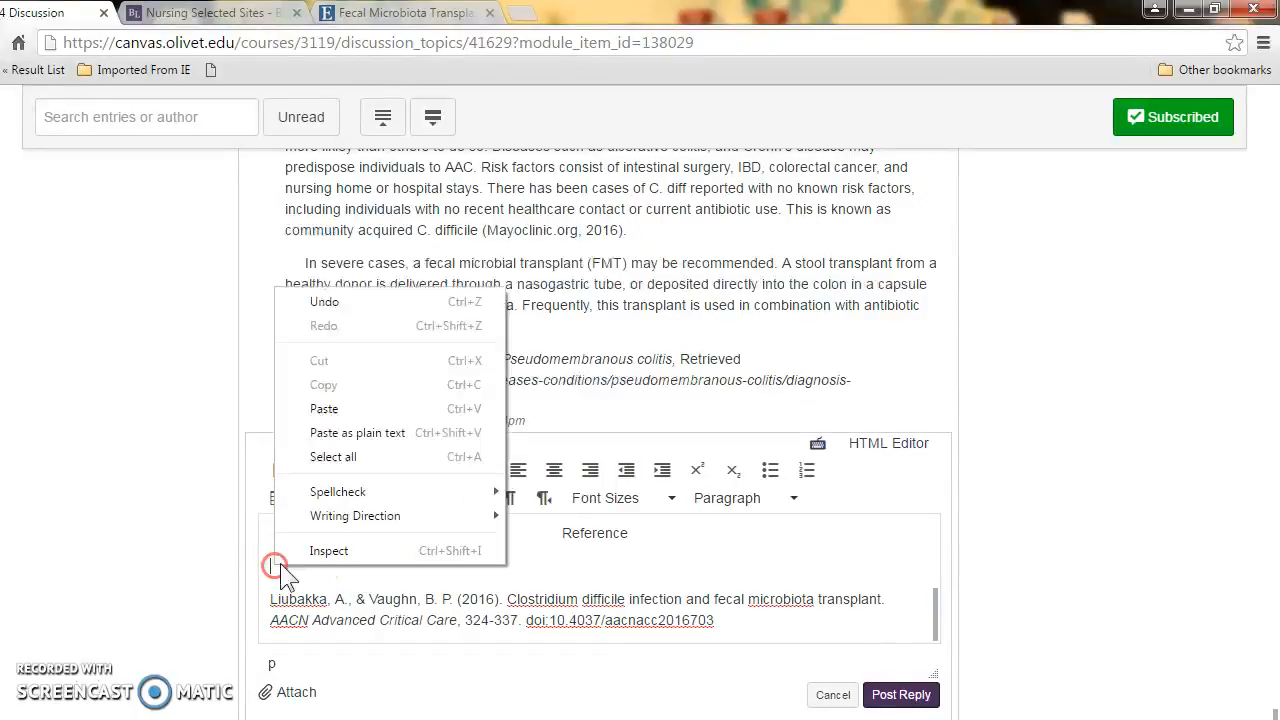
left_click(325, 409)
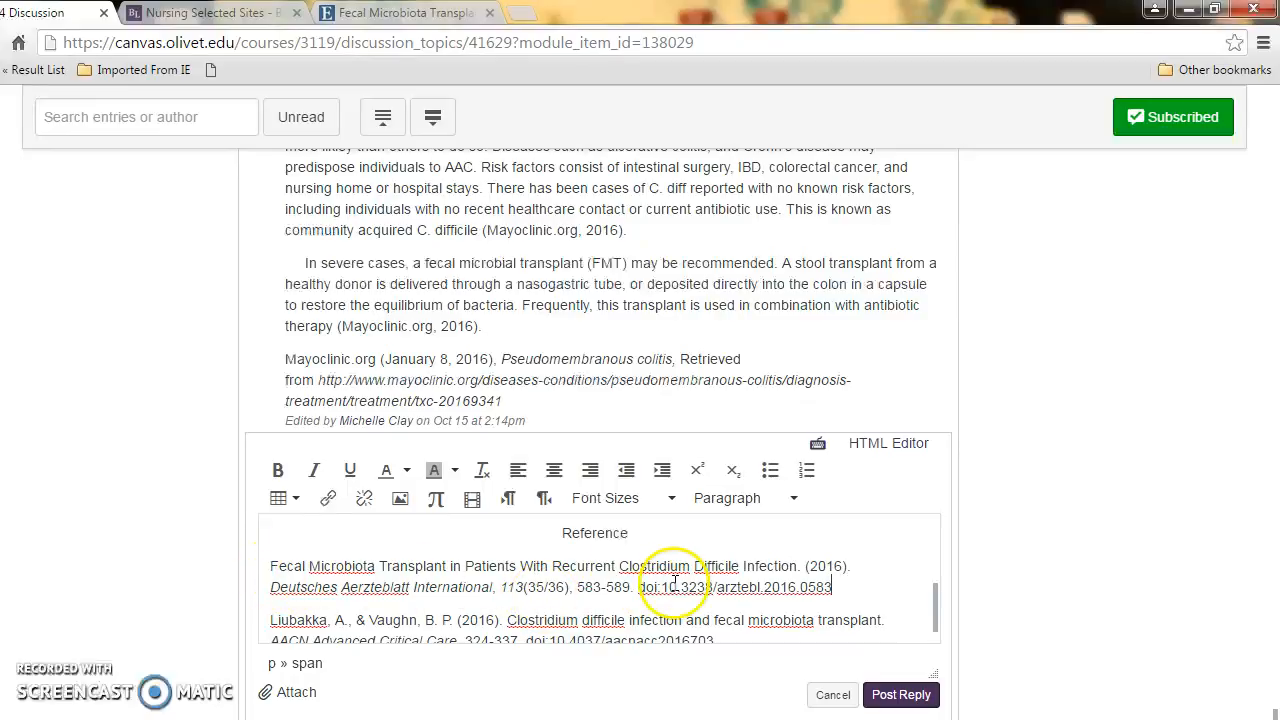
Close the article's citation formats and copy the authors' names from below the title on the PDF's first page.
left_click(400, 13)
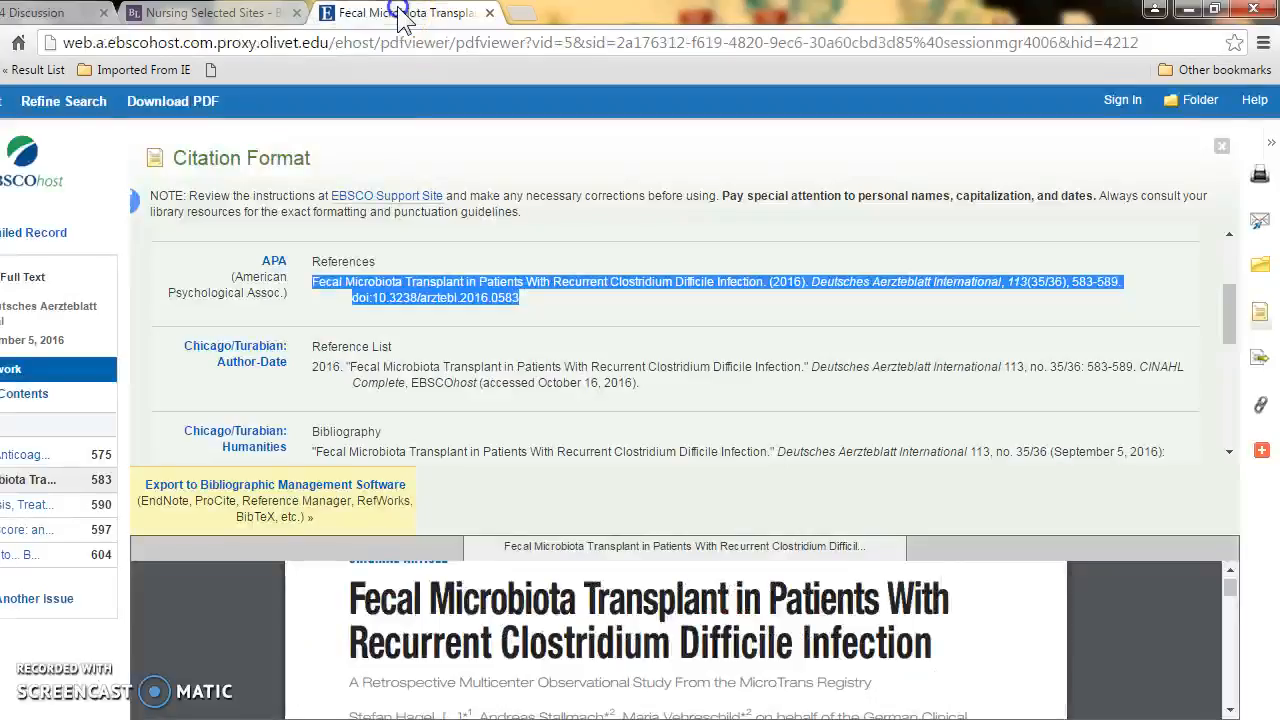
left_click(1221, 146)
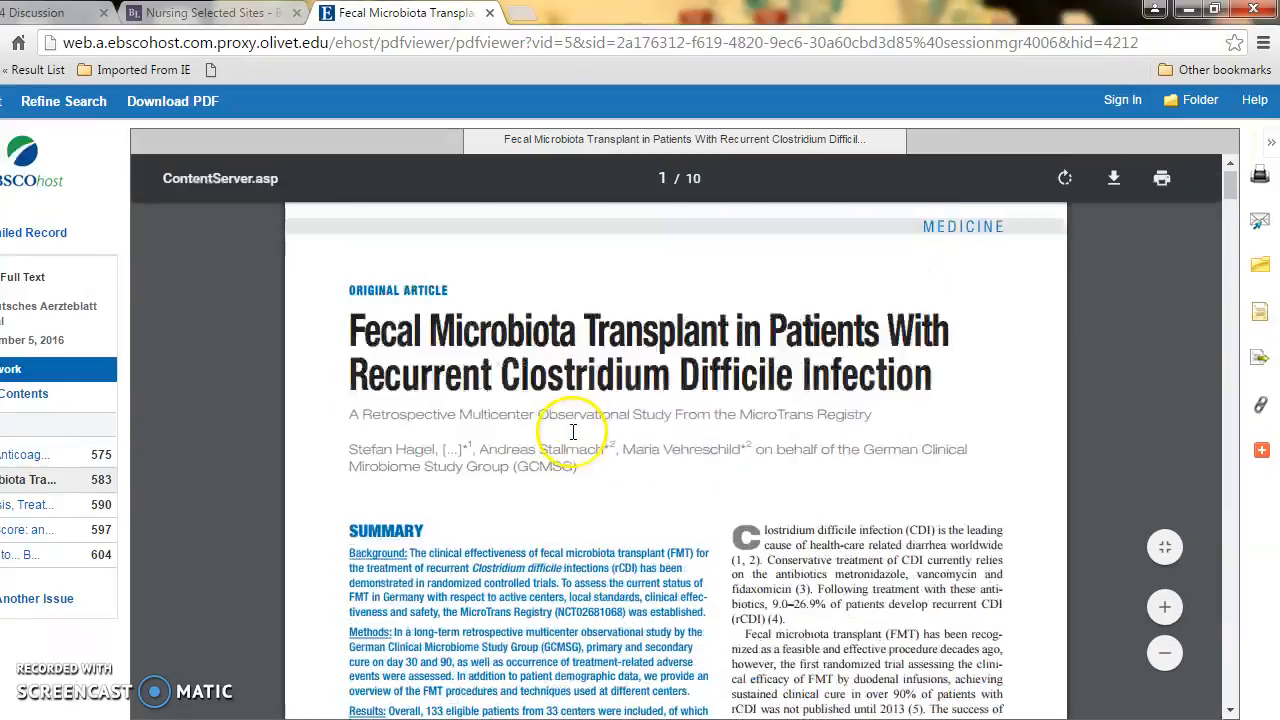
scroll(573, 432, "up", 1)
left_click_drag(350, 475, 497, 473)
left_click_drag(670, 467, 752, 483)
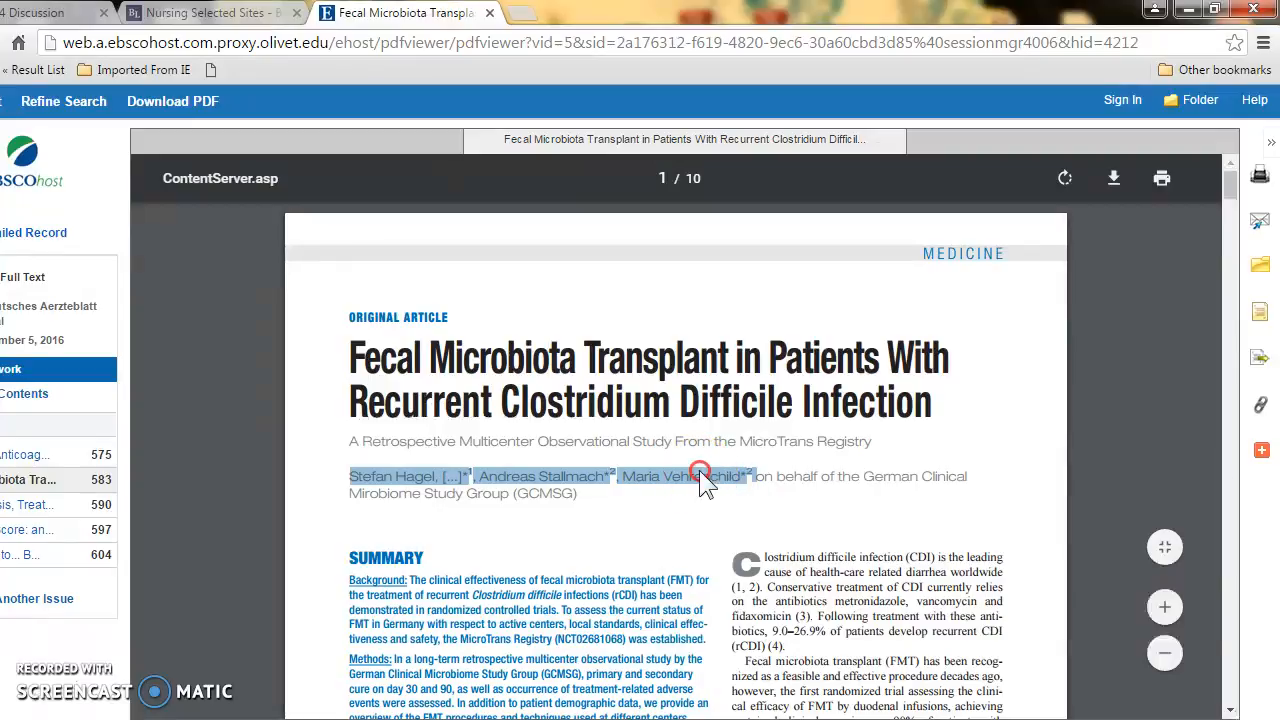
right_click(739, 477)
left_click(743, 488)
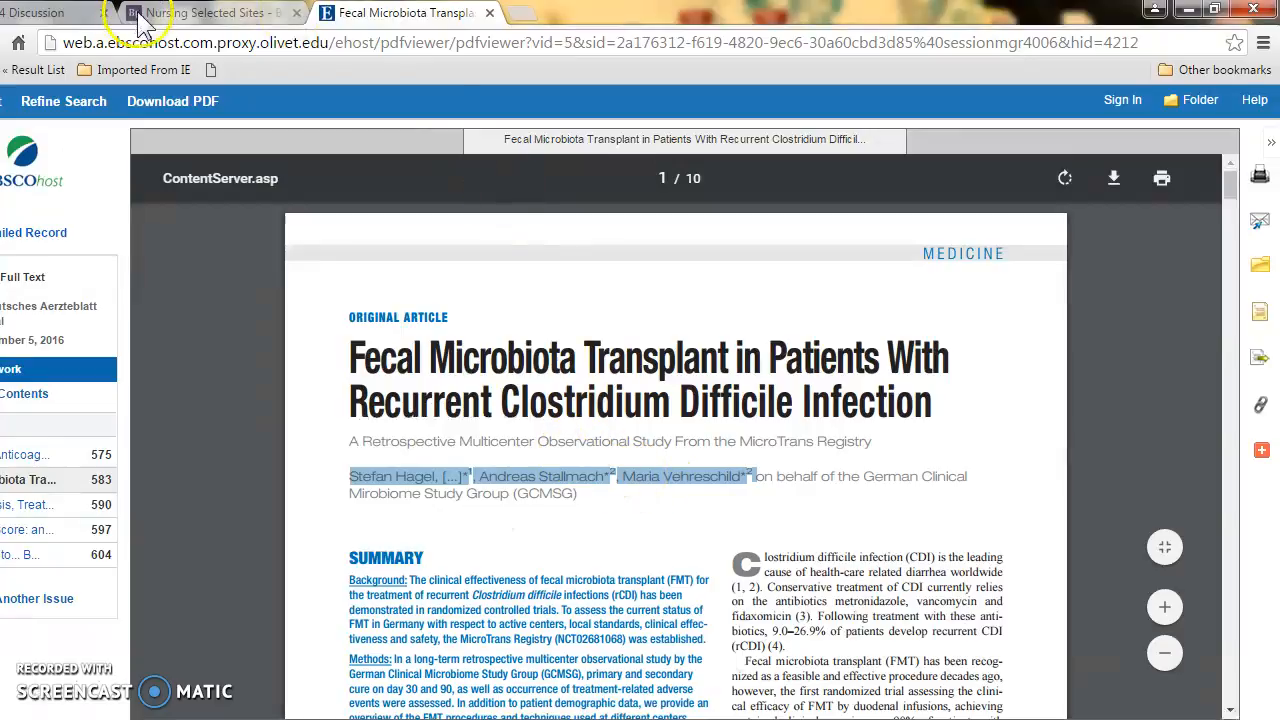
Switch to the Canvas discussion reply and paste the copied author names before the title of the first reference.
left_click(52, 14)
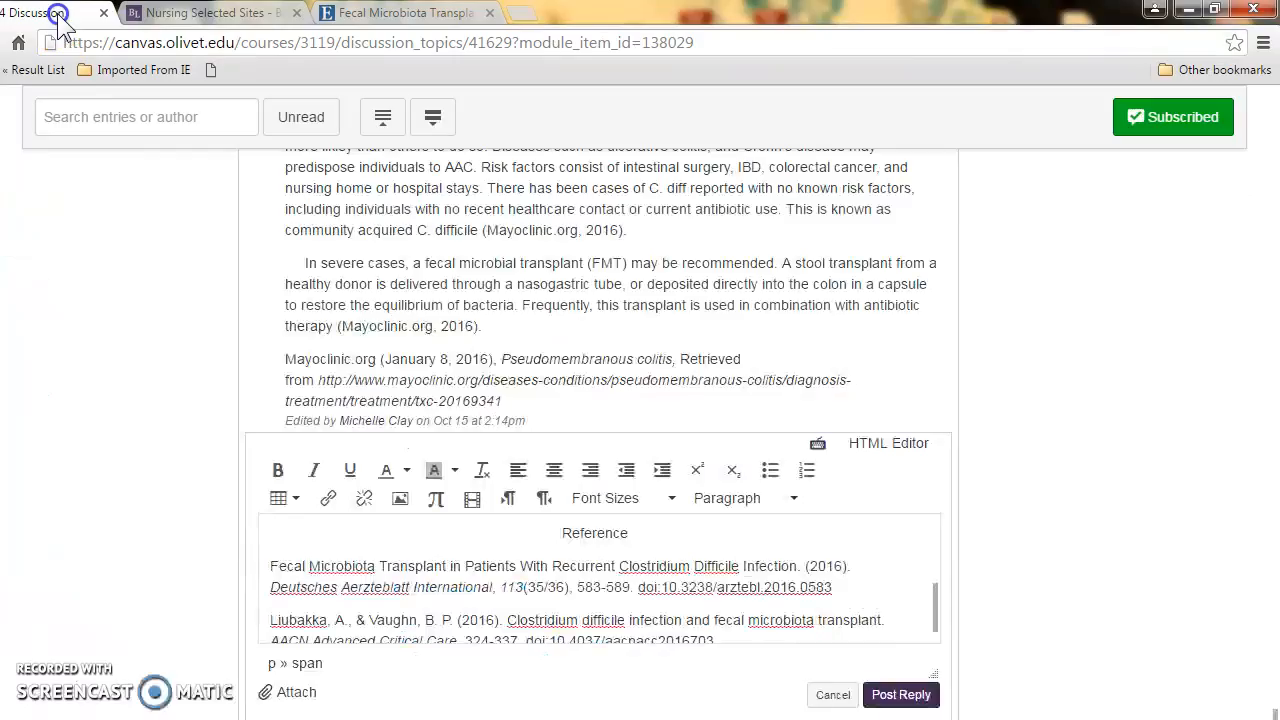
right_click(270, 564)
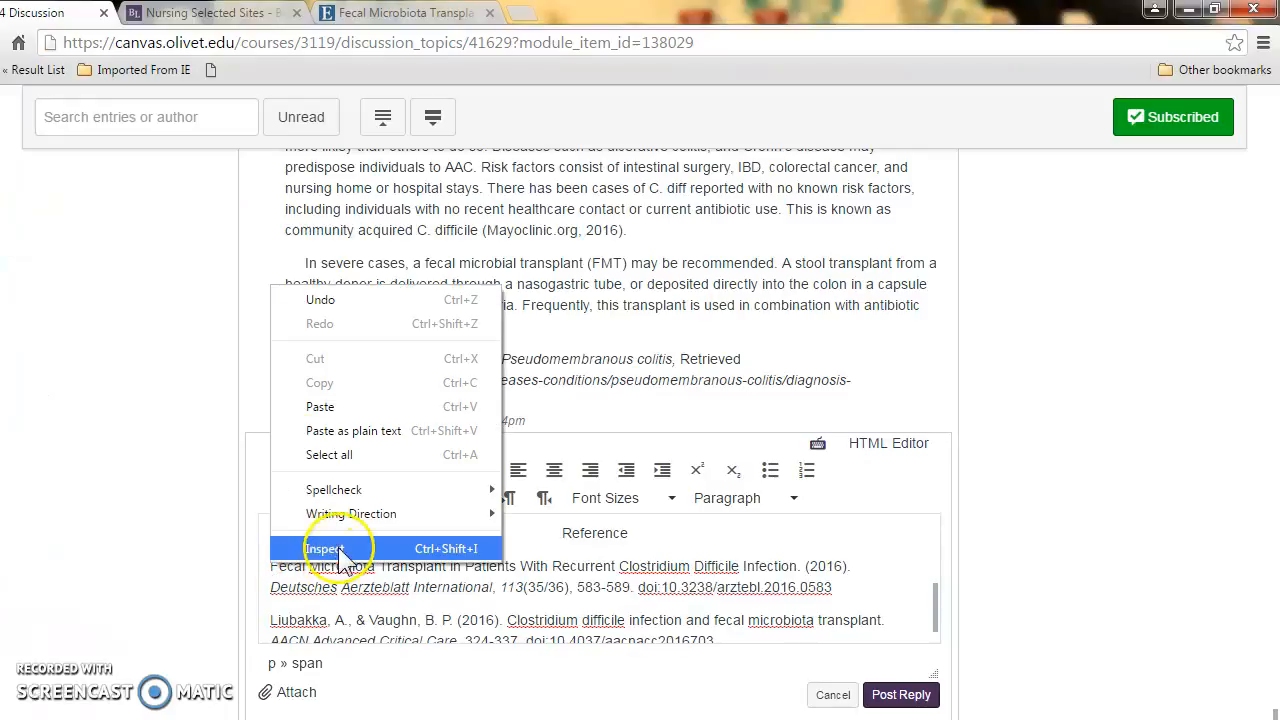
left_click(320, 406)
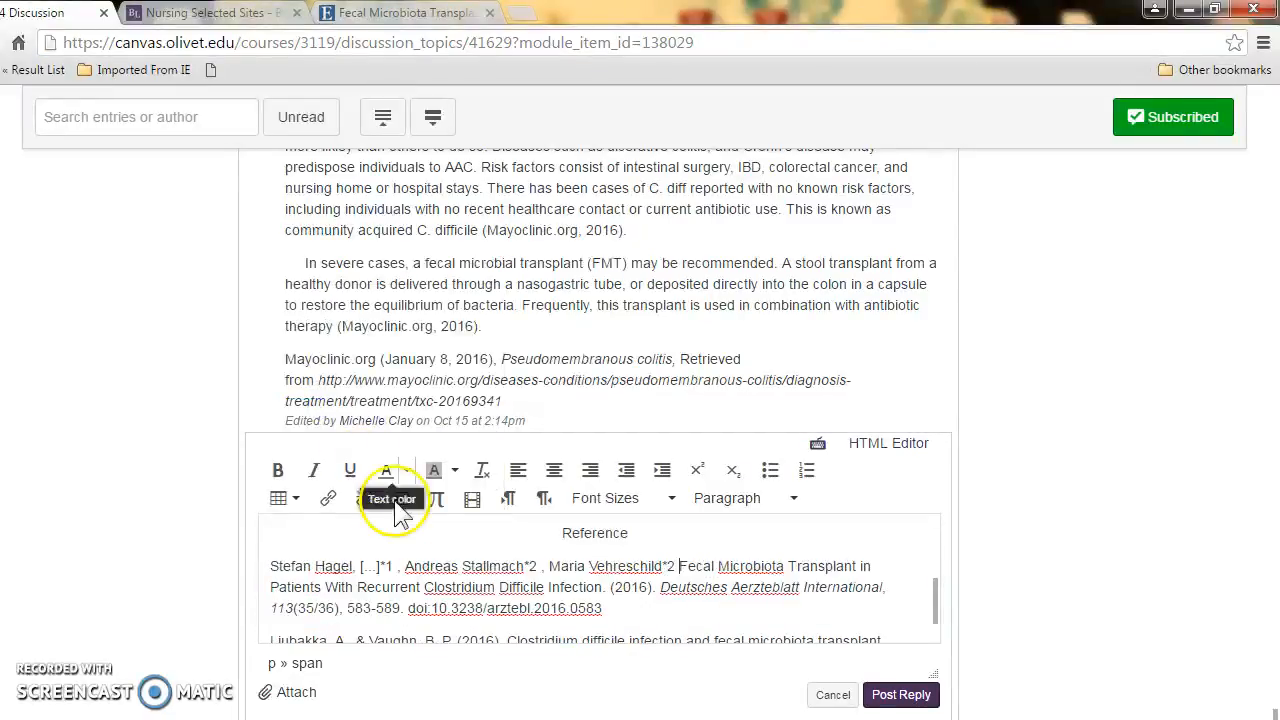
Add the initial "S.," after the first author's surname and delete the leftover brackets and superscript marks behind it.
left_click(358, 564)
type("S.,")
key("Delete")
key("Delete")
key("Delete")
key("Delete")
key("Delete")
key("Delete")
key("Delete")
key("Delete")
key("Delete")
key("Delete")
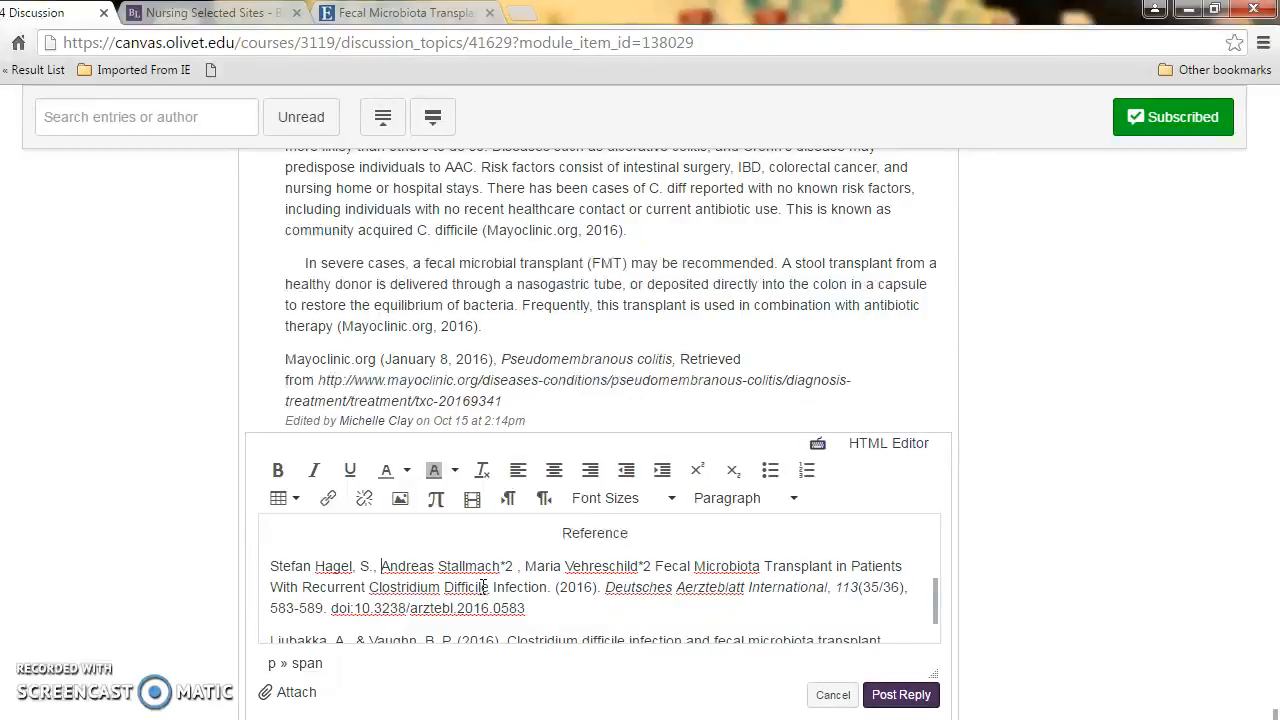
Reformat the second author as surname plus initial "A." by deleting the first name, and add "&" after it.
key("Delete")
key("Delete")
key("Delete")
key("Delete")
key("Delete")
key("Delete")
key("Delete")
key("Delete")
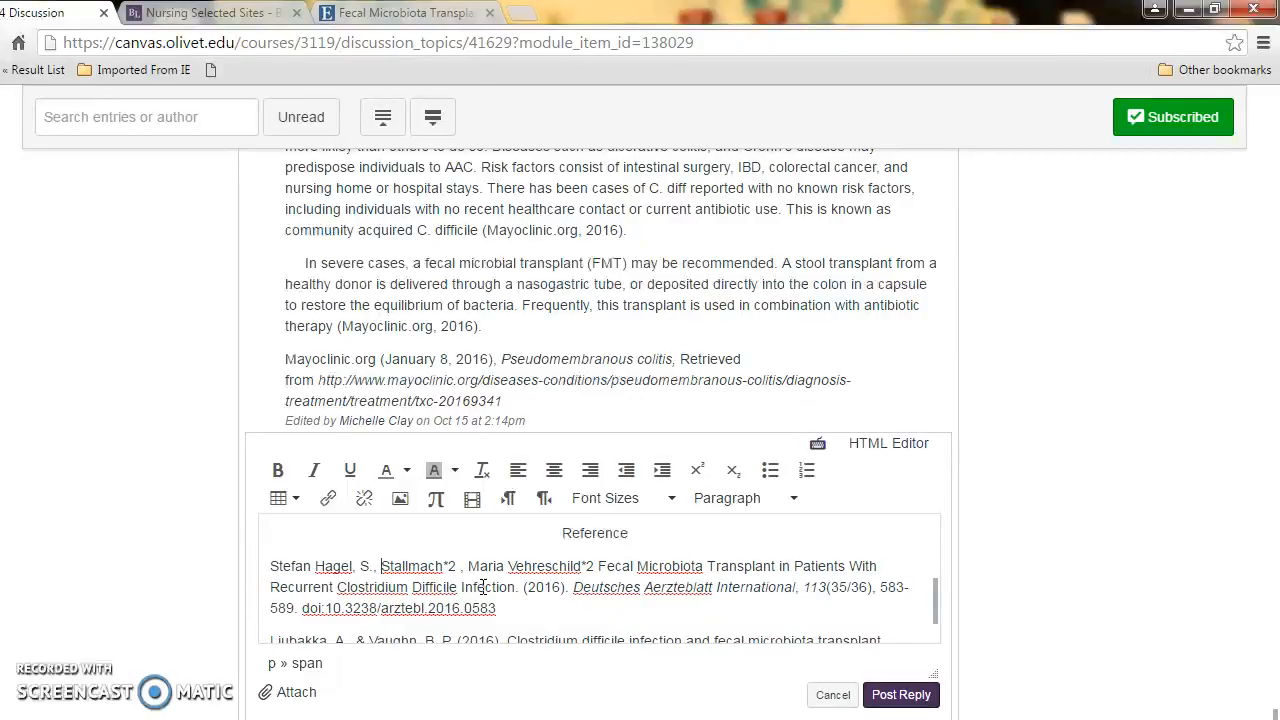
left_click(443, 568)
type(", A. ")
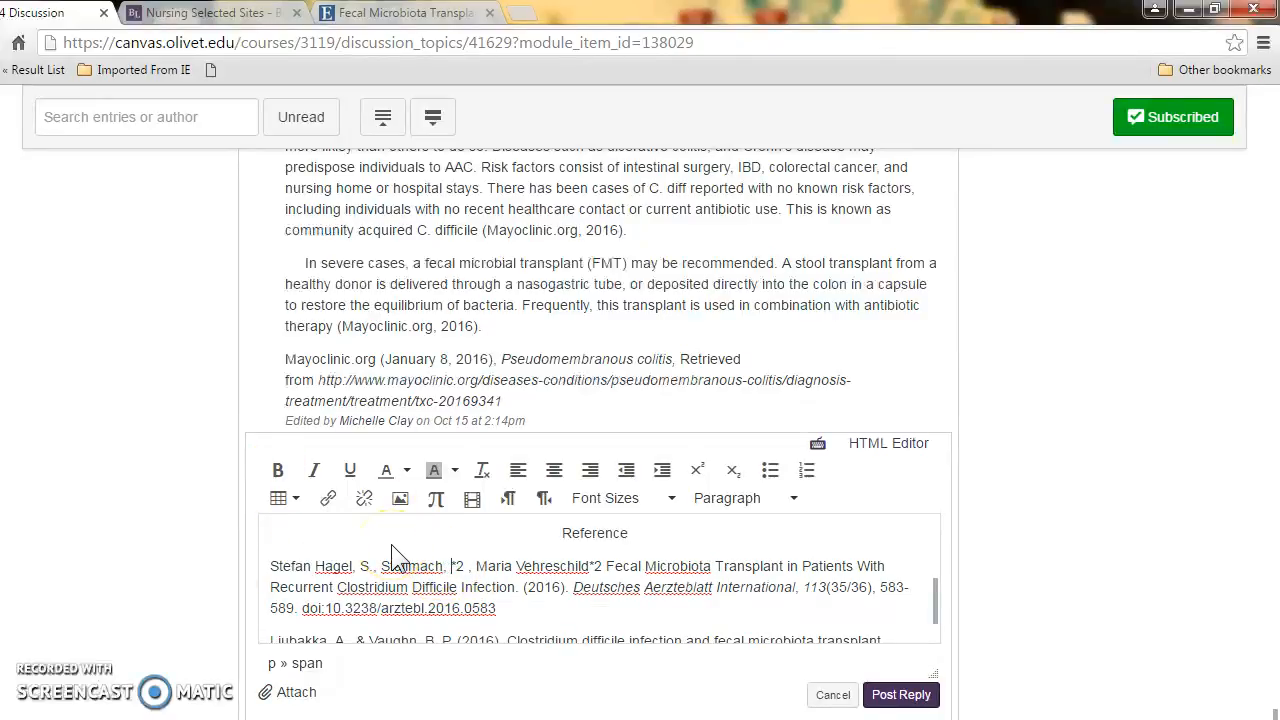
type("&")
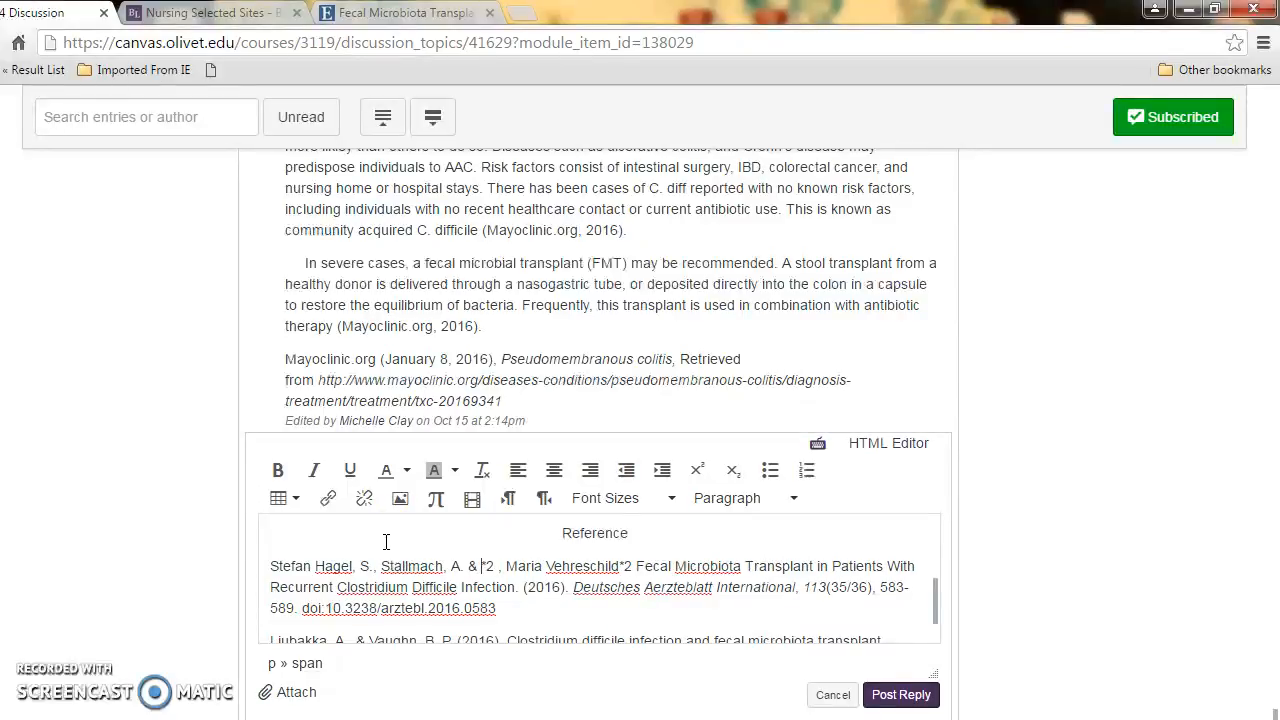
Reformat the third author as surname plus initial "M.", deleting the first name and the leftover "*2" marks around it.
key("Delete")
key("Delete")
key("Delete")
key("Delete")
key("Delete")
key("Delete")
key("Delete")
key("Delete")
key("Delete")
key("Delete")
key("Delete")
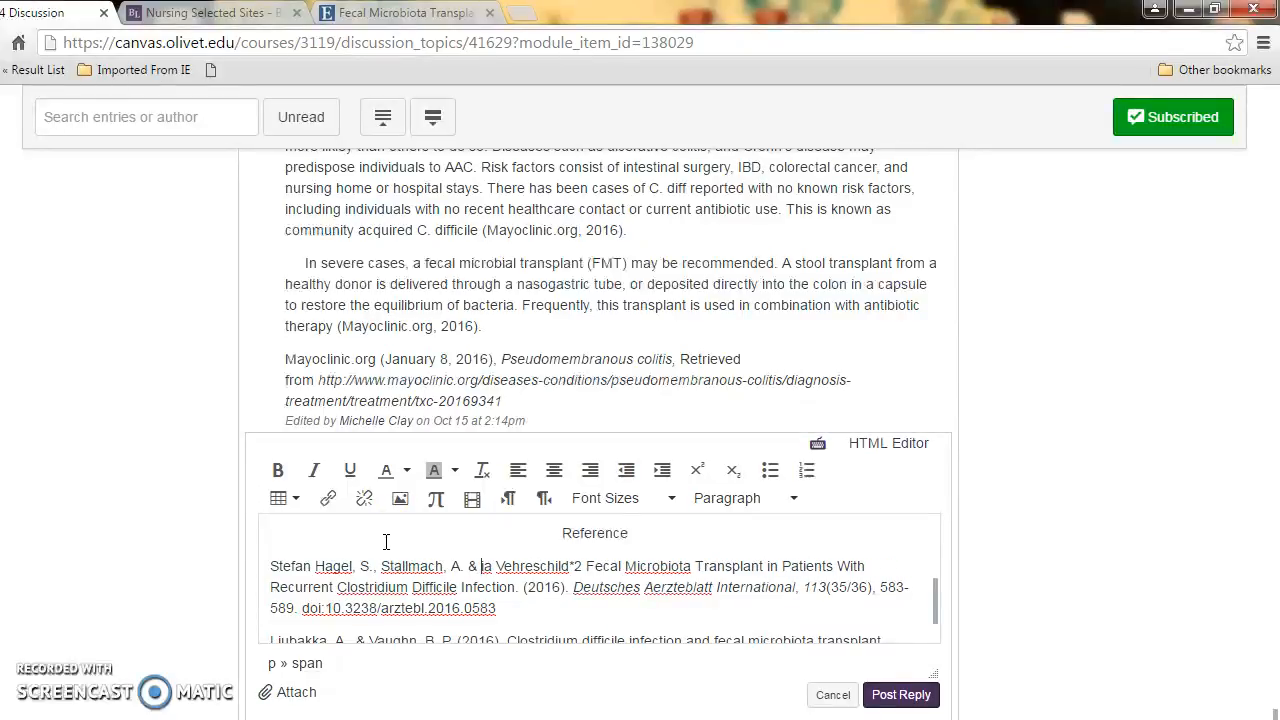
key("Delete")
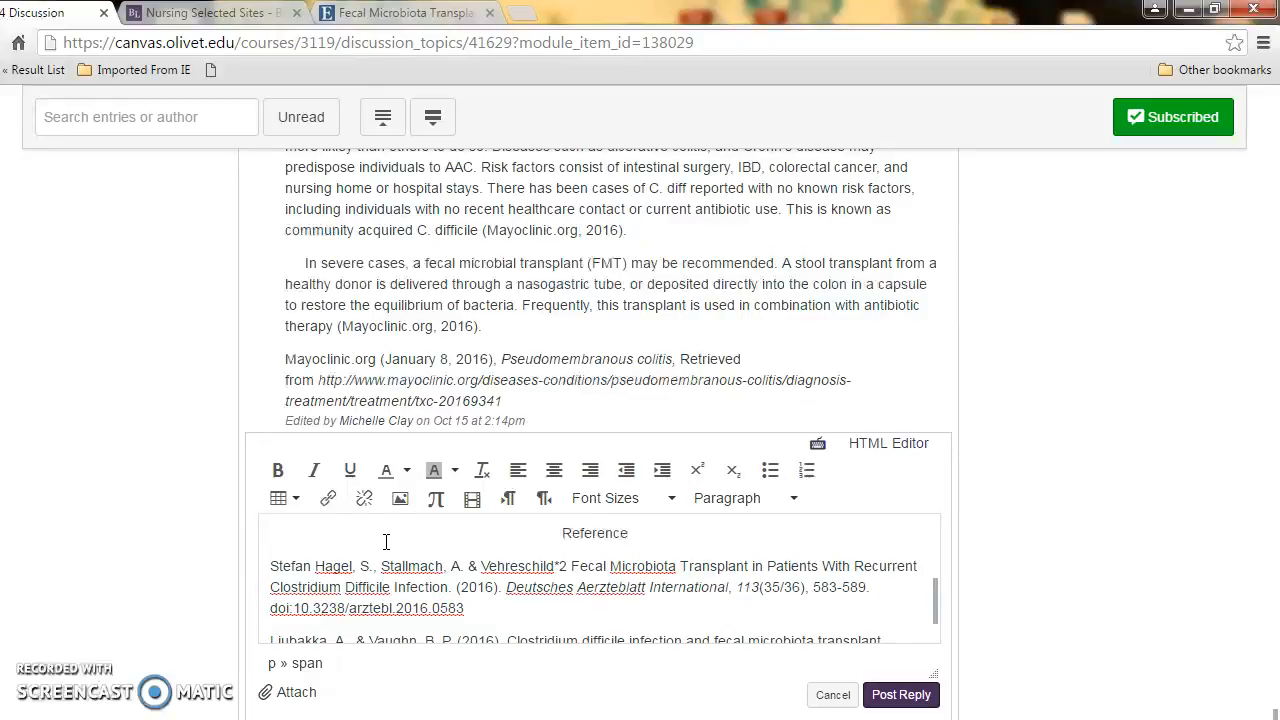
left_click(571, 570)
key("BackSpace")
key("BackSpace")
key("BackSpace")
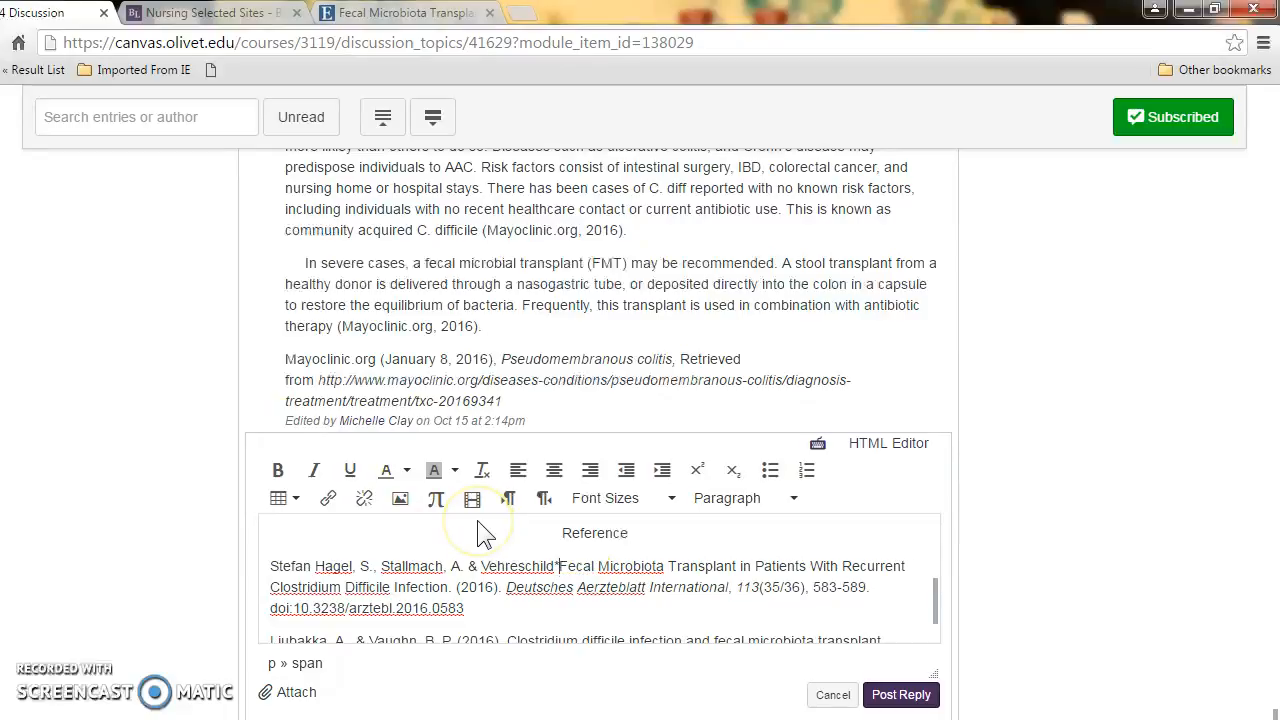
type(", M. ")
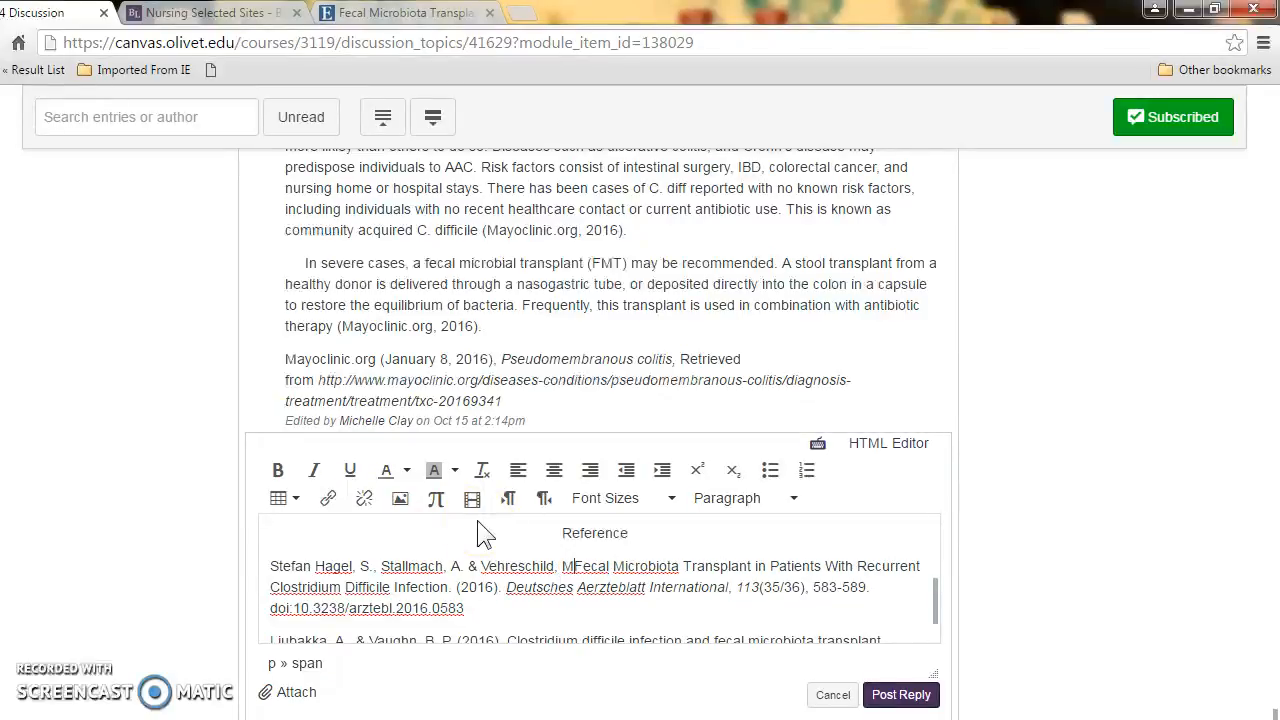
Insert the publication year "(2016)." between the last author and the title of the first reference.
type("(")
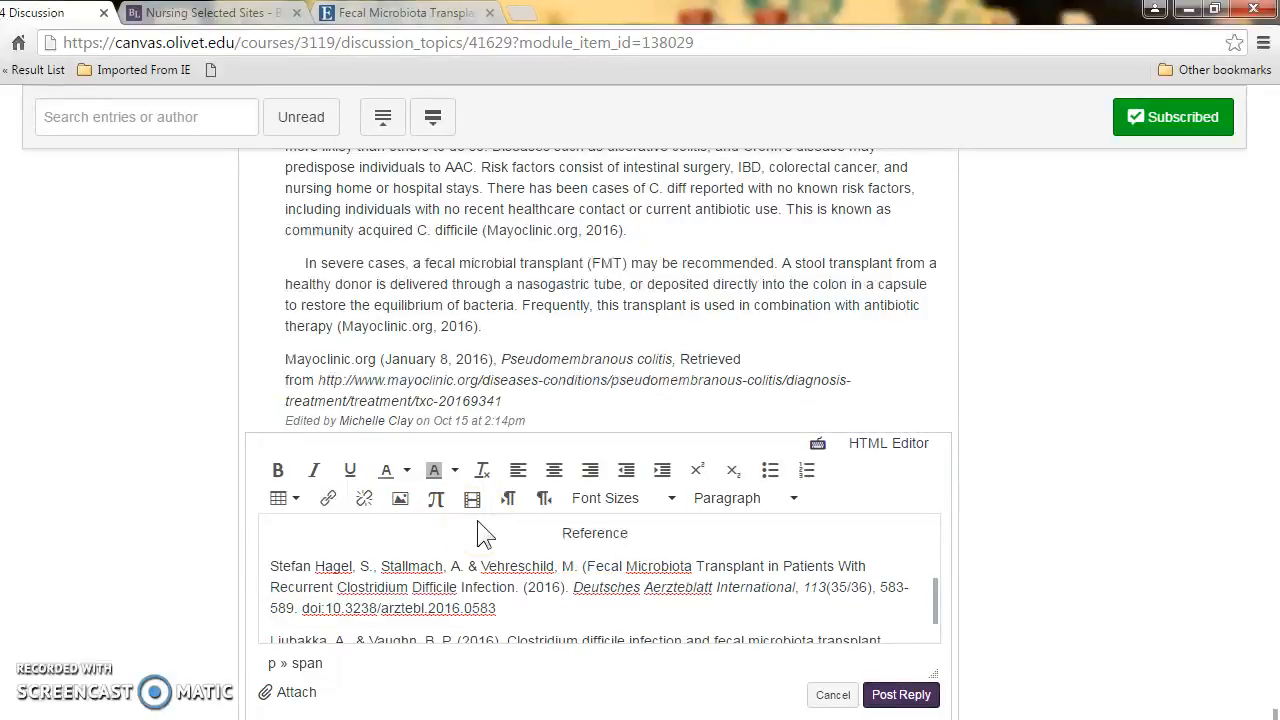
type("2")
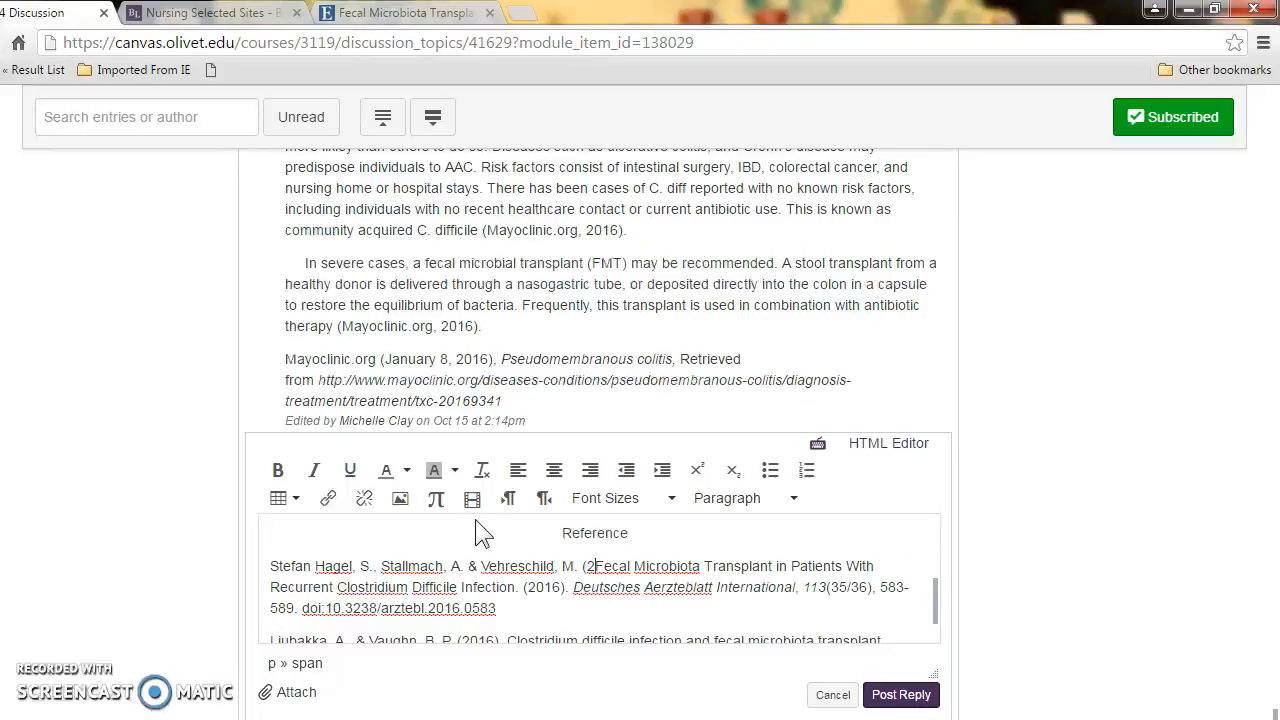
type("0")
type("15")
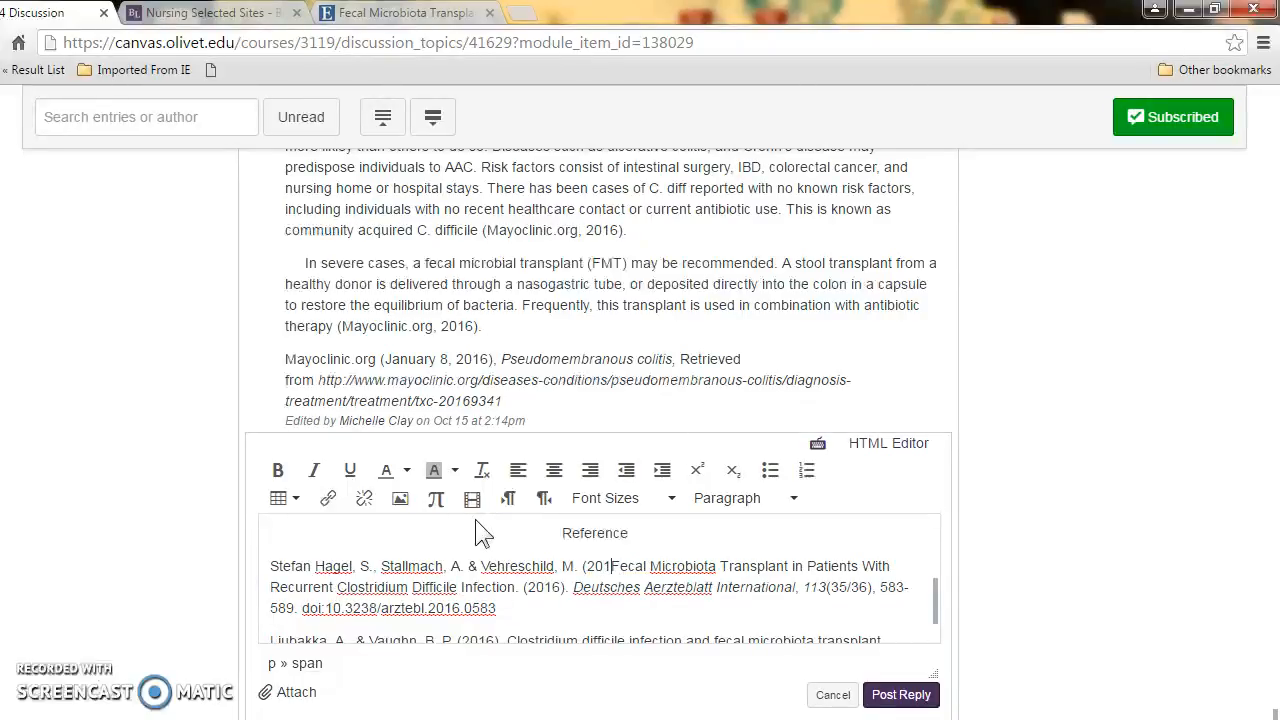
key("BackSpace")
type("6).")
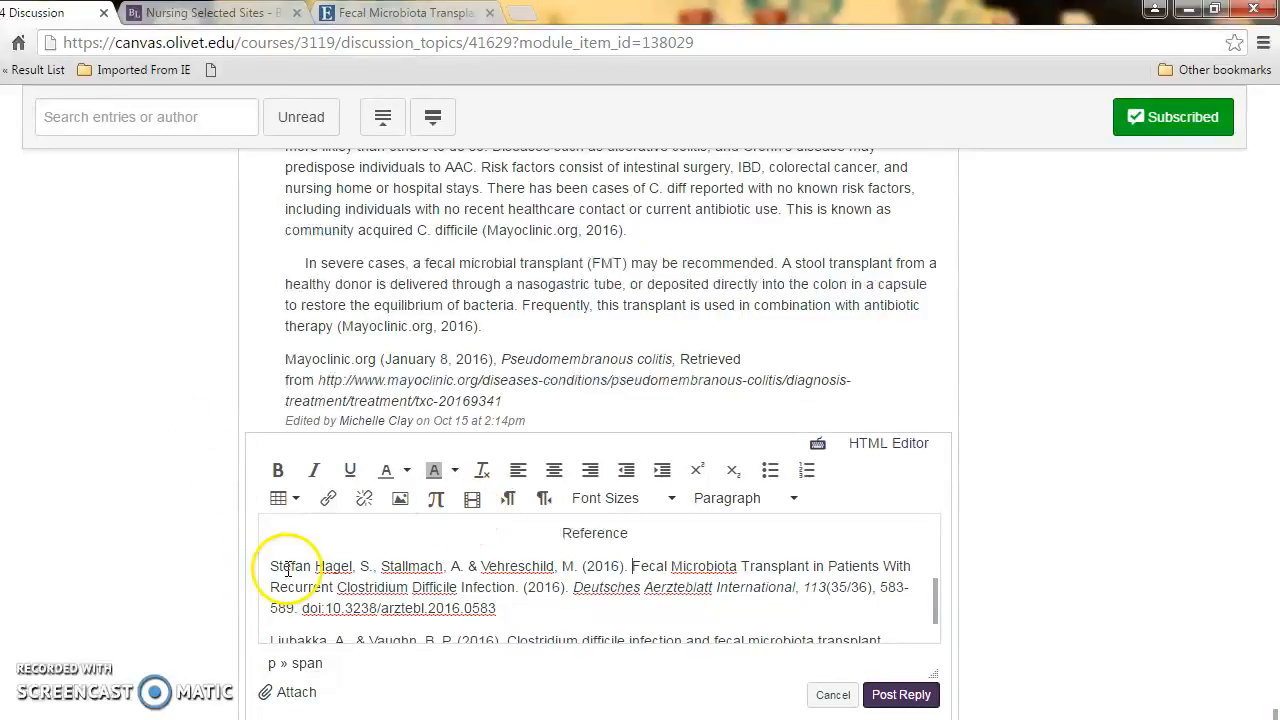
Remove the first author's first name so that the first reference begins with the surname.
left_click(322, 571)
key("shift+Right")
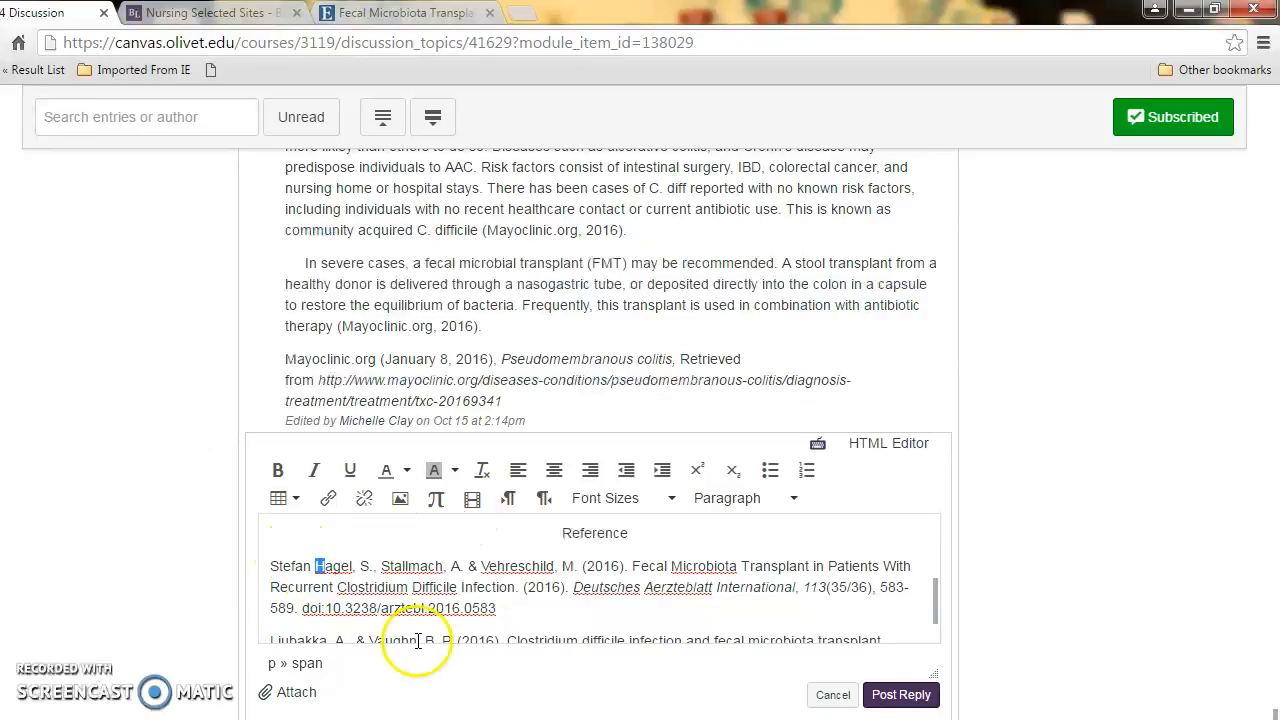
key("BackSpace")
key("BackSpace")
key("BackSpace")
key("BackSpace")
key("BackSpace")
key("BackSpace")
key("BackSpace")
key("BackSpace")
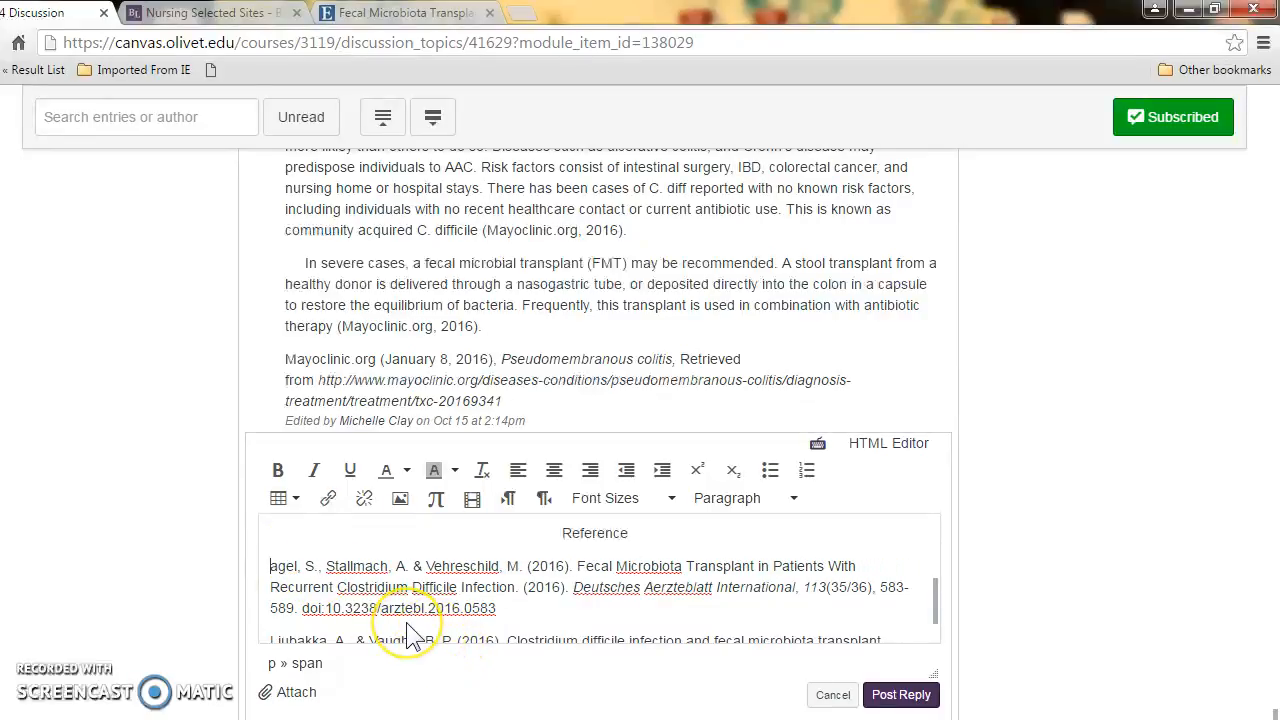
type("H")
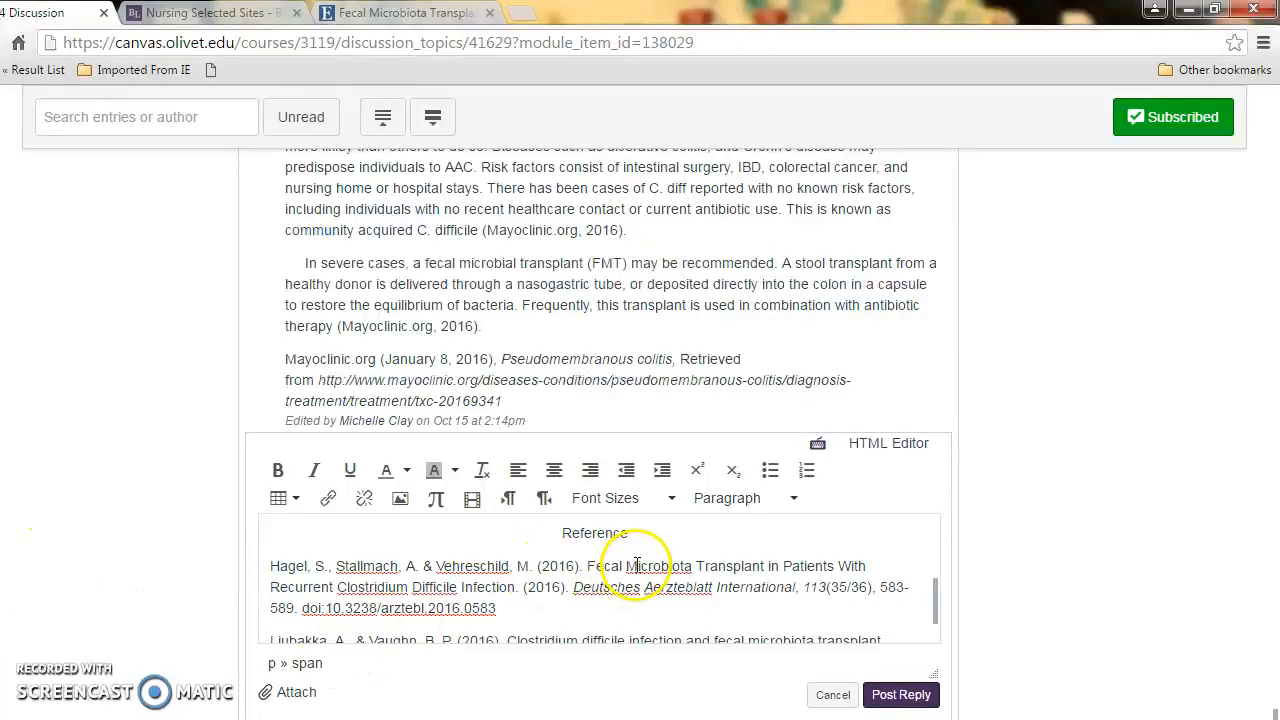
Change the first reference's title to sentence case: "Fecal microbiota transplant in patients with recurrent Clostridium difficile infection.".
key("BackSpace")
type("m")
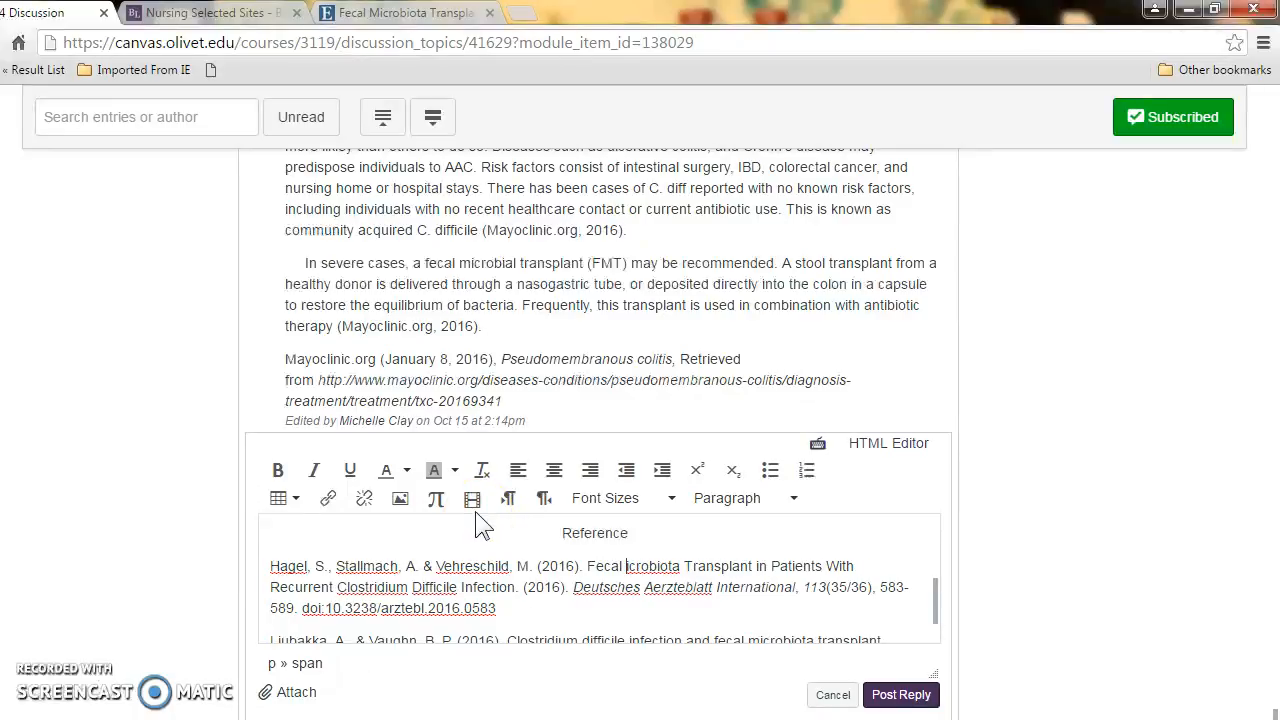
left_click(641, 549)
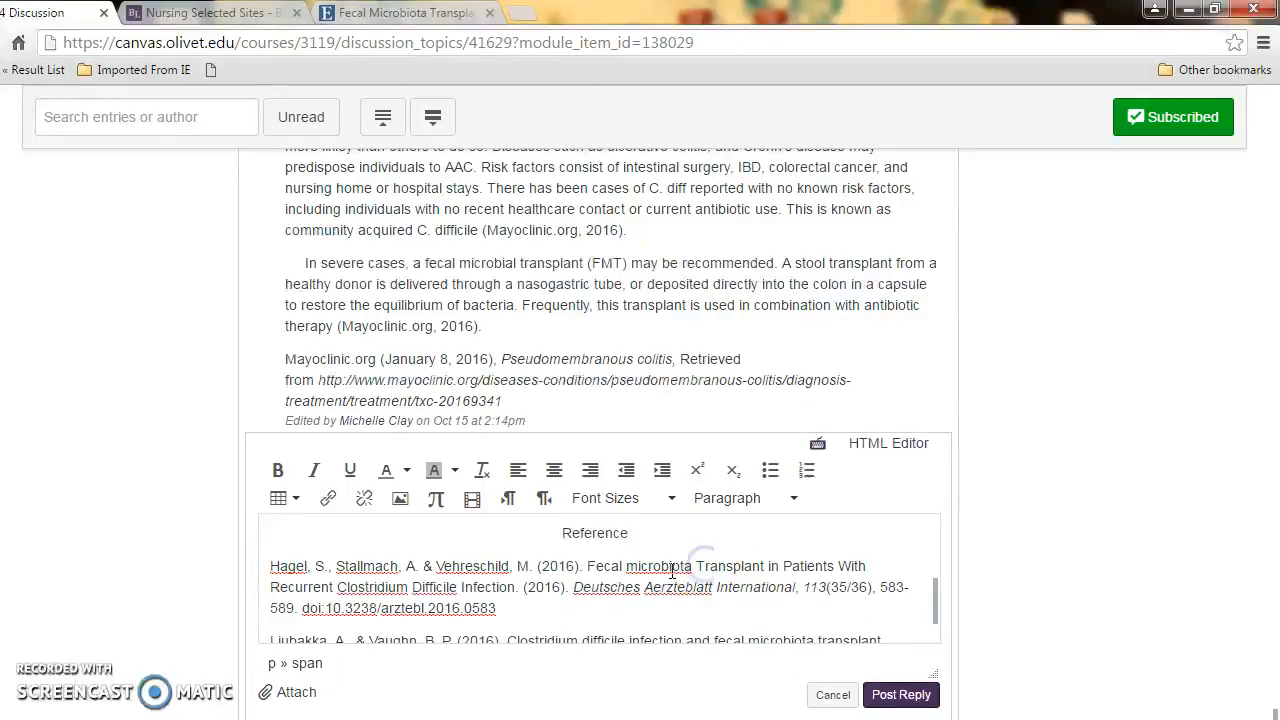
key("BackSpace")
type("t")
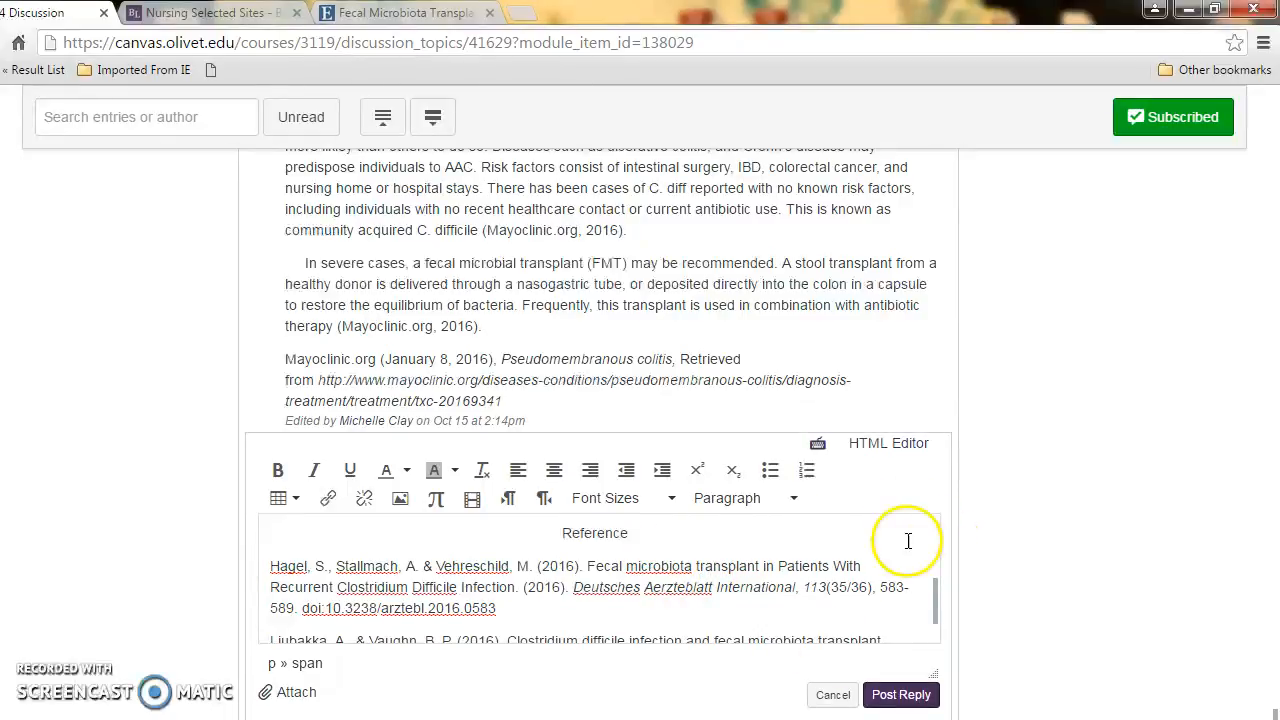
key("BackSpace")
type("p")
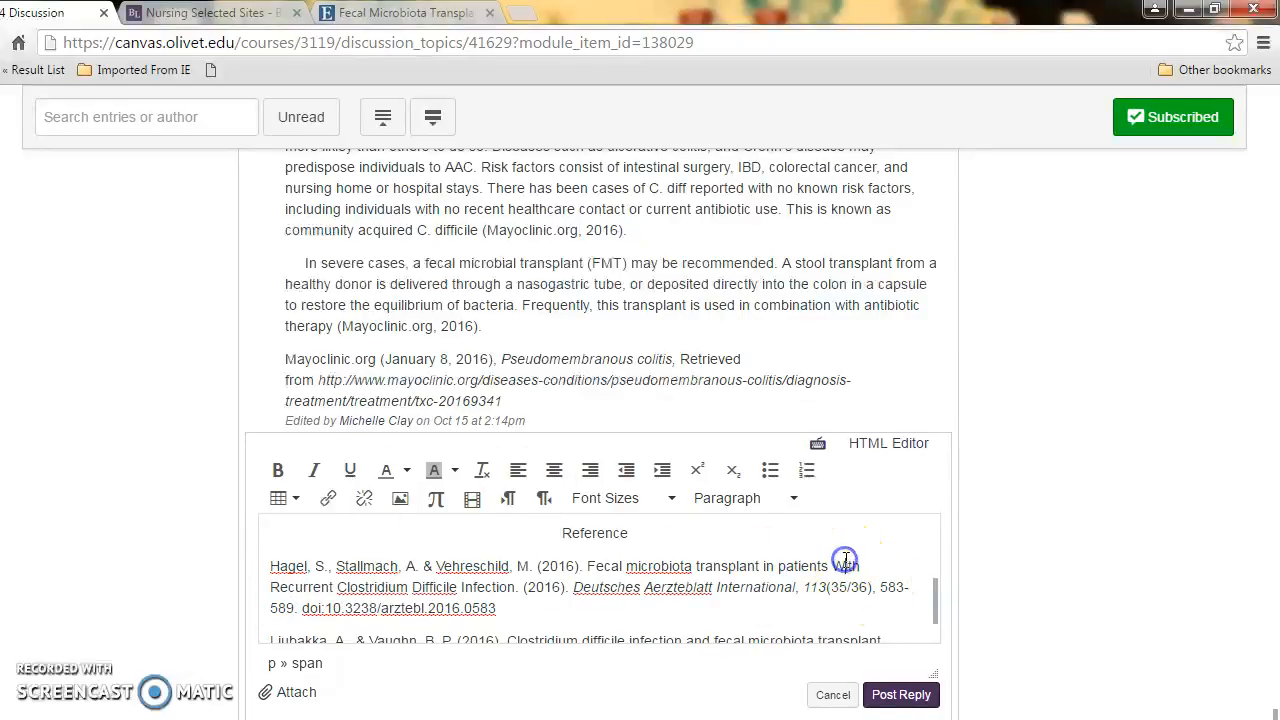
key("BackSpace")
type("w")
key("BackSpace")
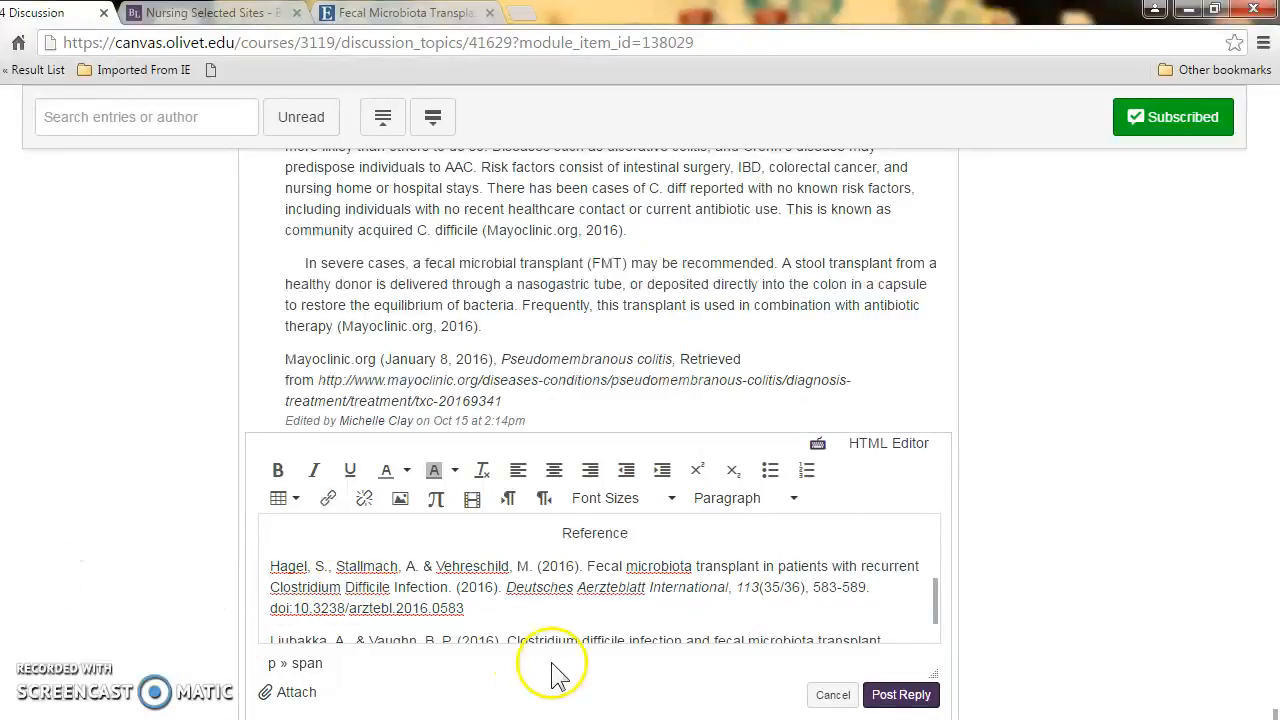
key("Delete")
type("d")
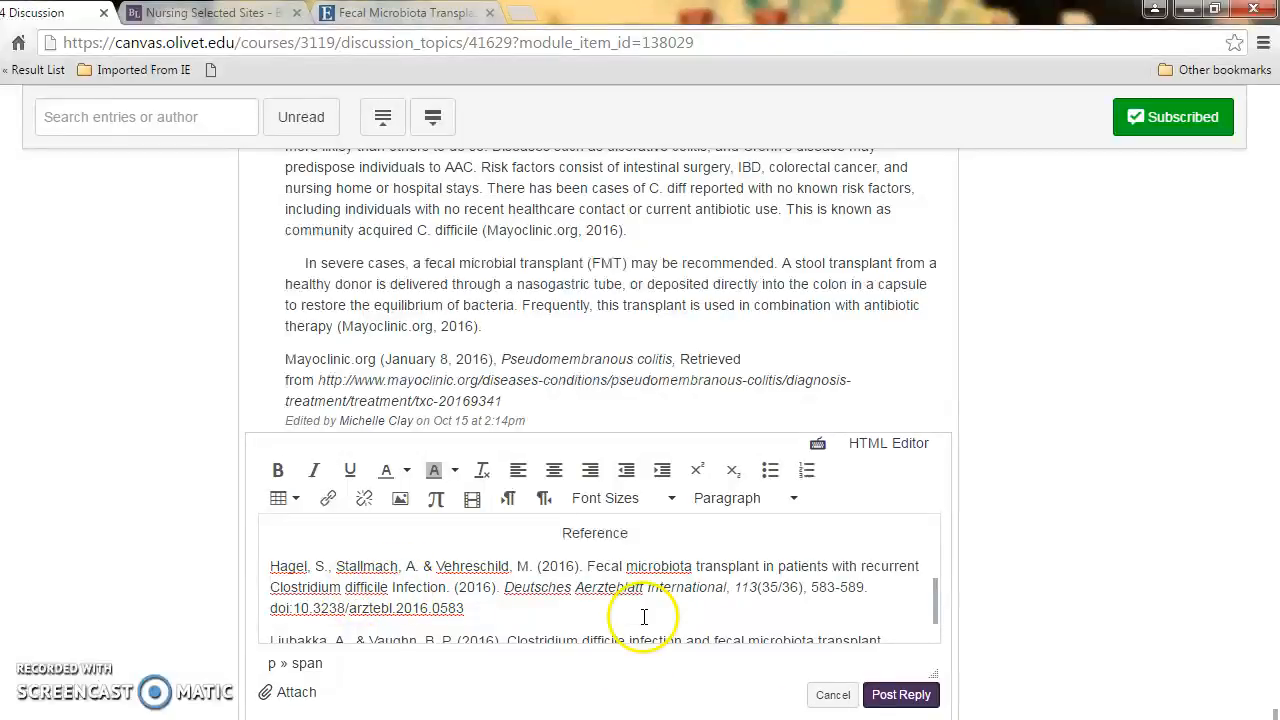
key("Delete")
type("i")
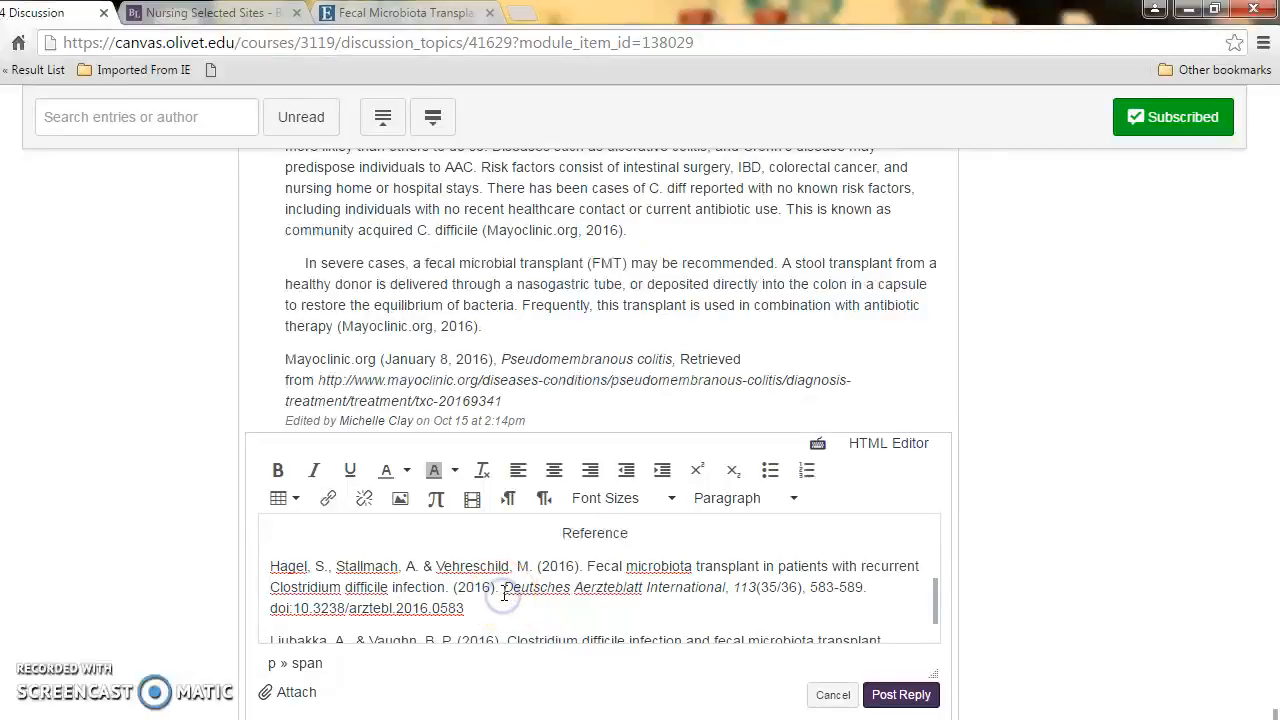
Delete the duplicate year "(2016)." between the article title and the journal name in the first reference.
key("BackSpace")
key("BackSpace")
key("BackSpace")
key("BackSpace")
key("BackSpace")
key("BackSpace")
key("BackSpace")
key("BackSpace")
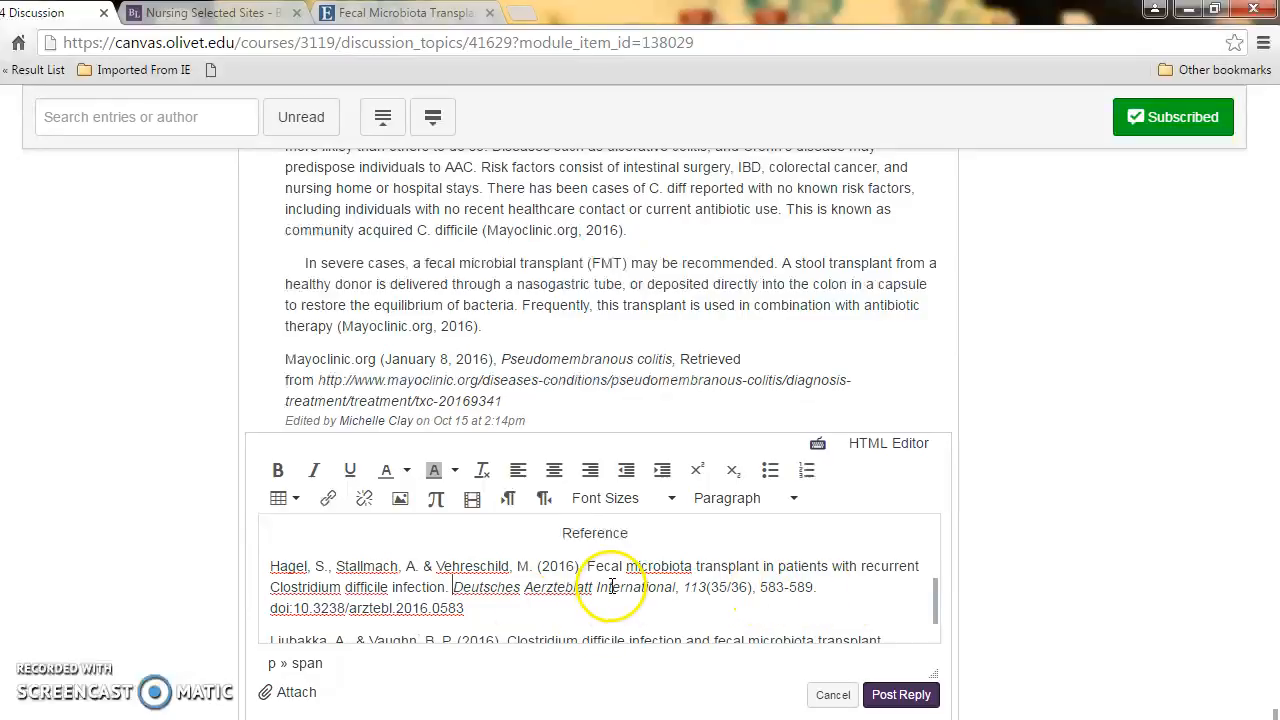
Begin the parenthetical citation after the quotation ending "worldwide," with the first two authors' surnames from the first reference, followed by ", &".
scroll(612, 587, "down", 1)
scroll(612, 598, "up", 4)
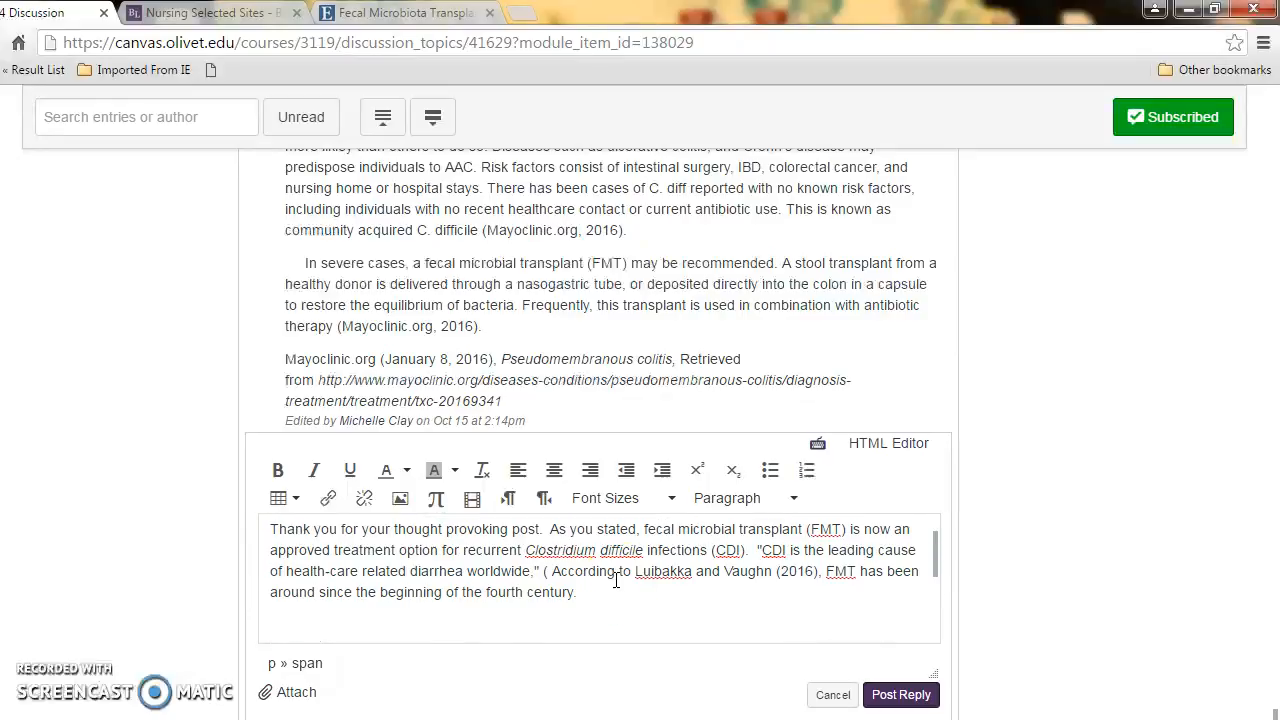
left_click(552, 575)
key("BackSpace")
left_click(557, 571)
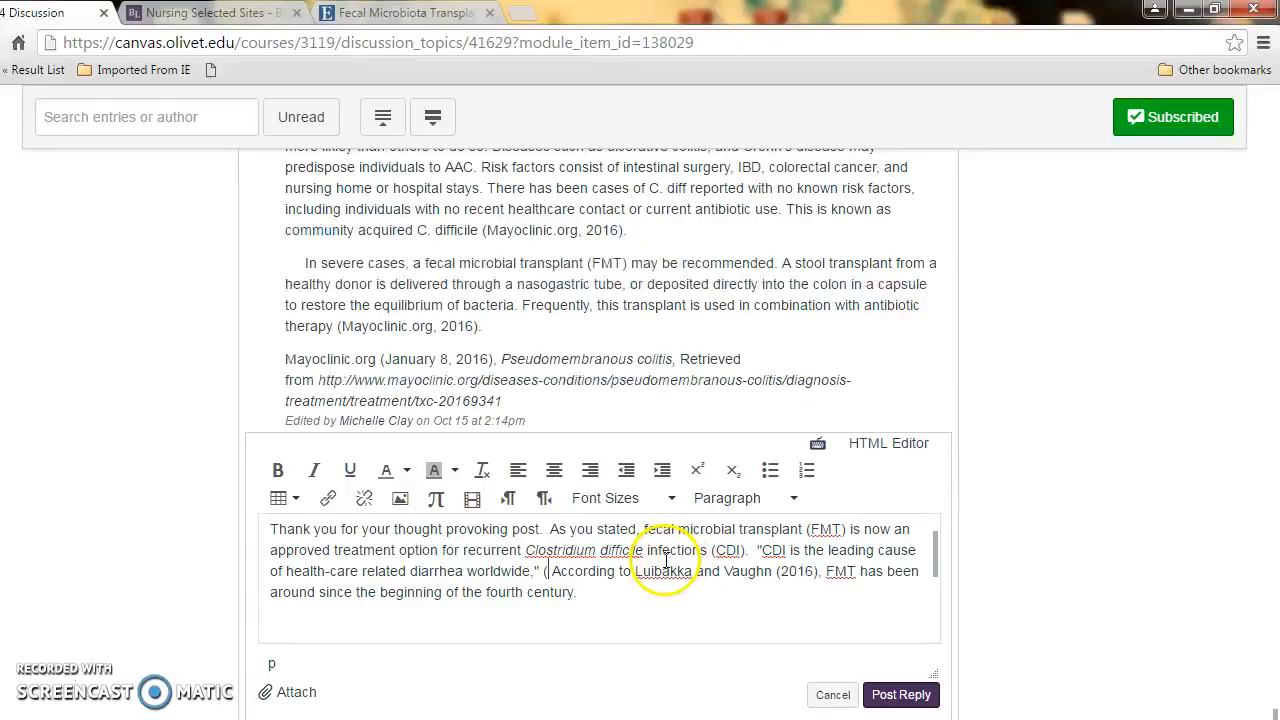
type("Hage")
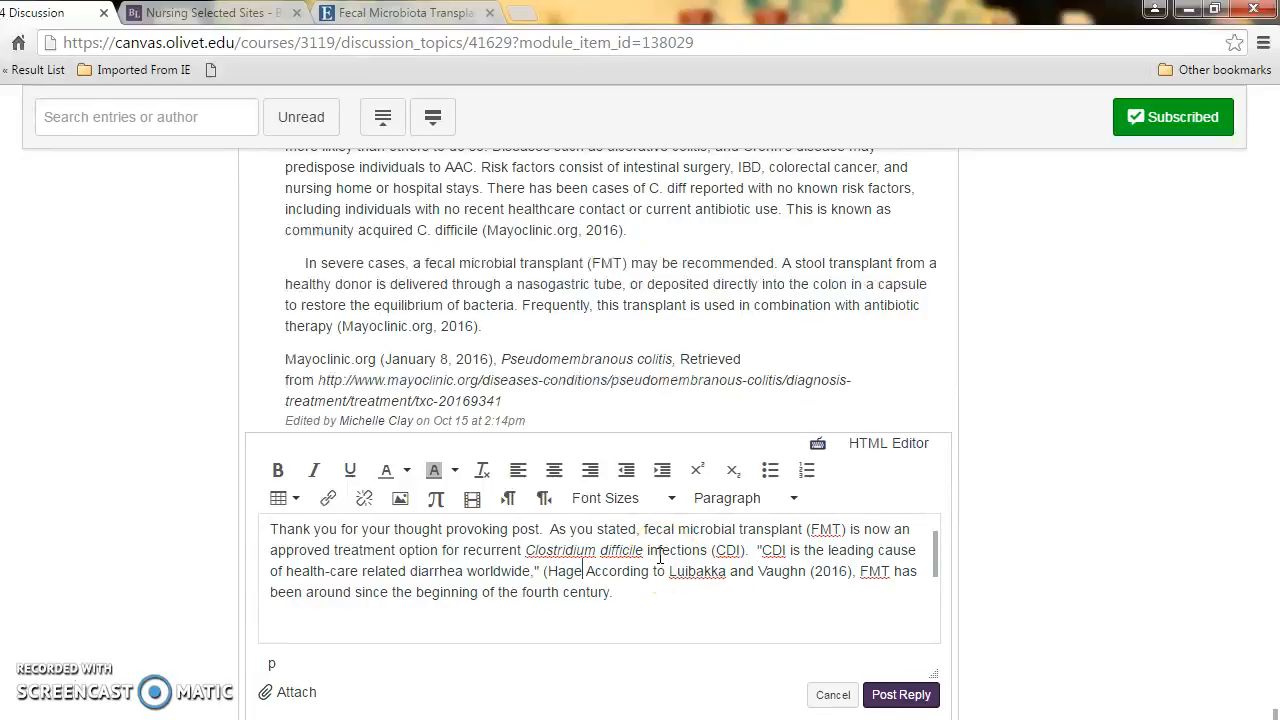
type("l, ")
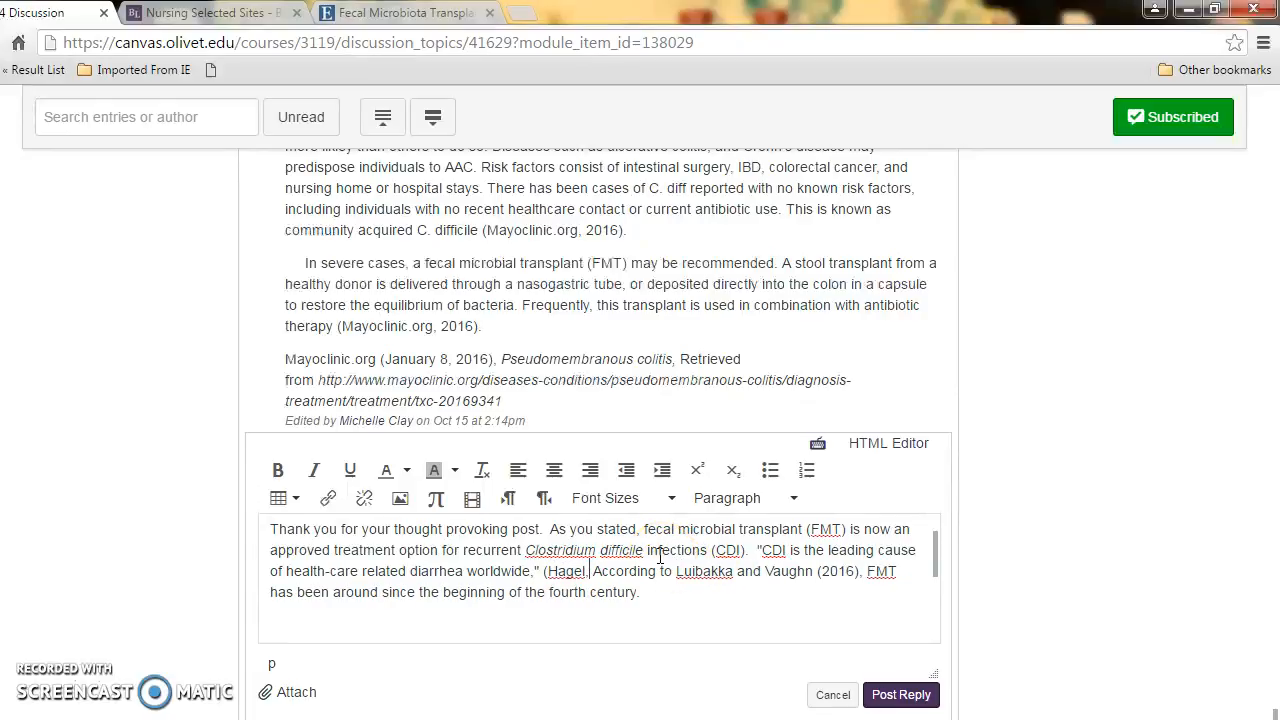
type("Stallma")
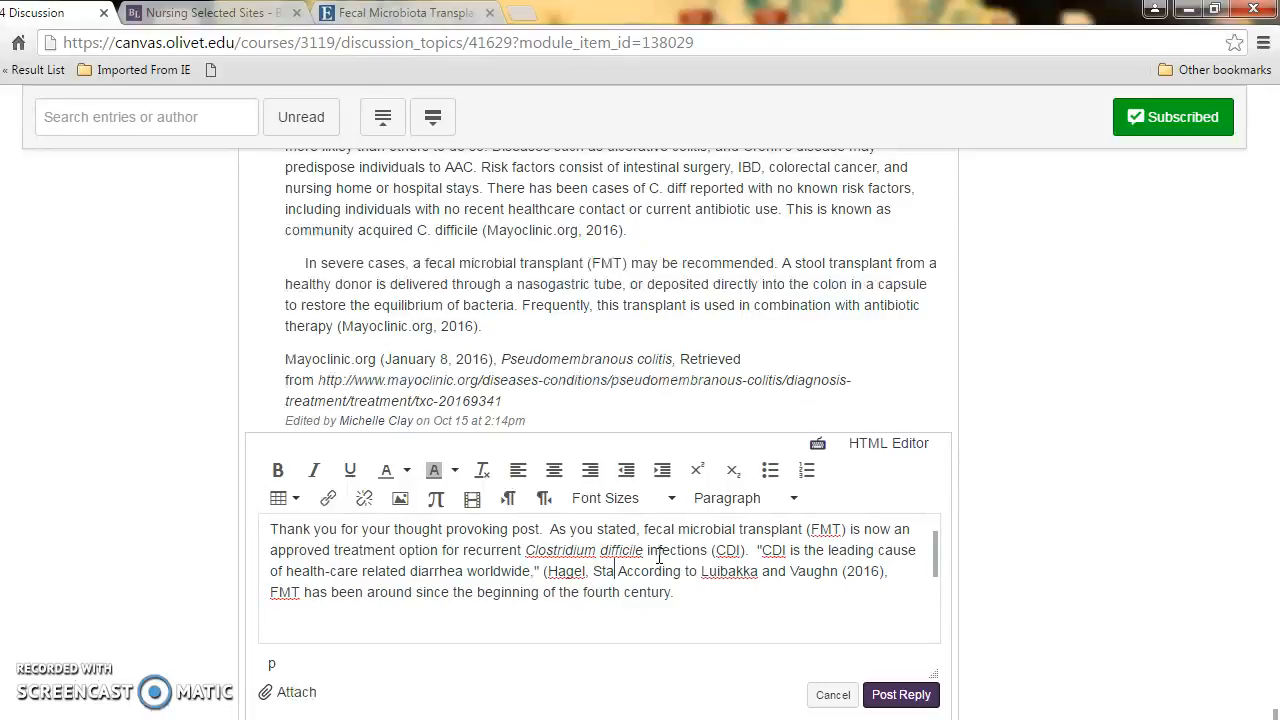
type("ch &")
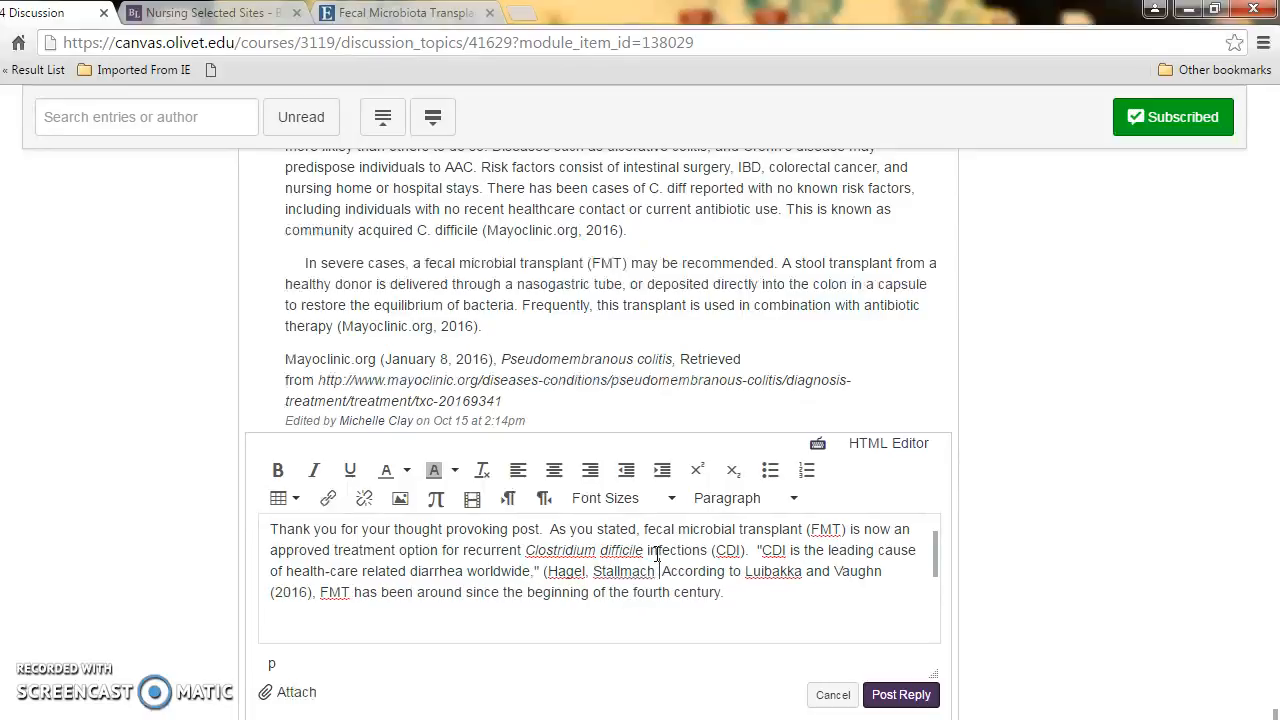
key("BackSpace")
key("BackSpace")
key("BackSpace")
type(", & ")
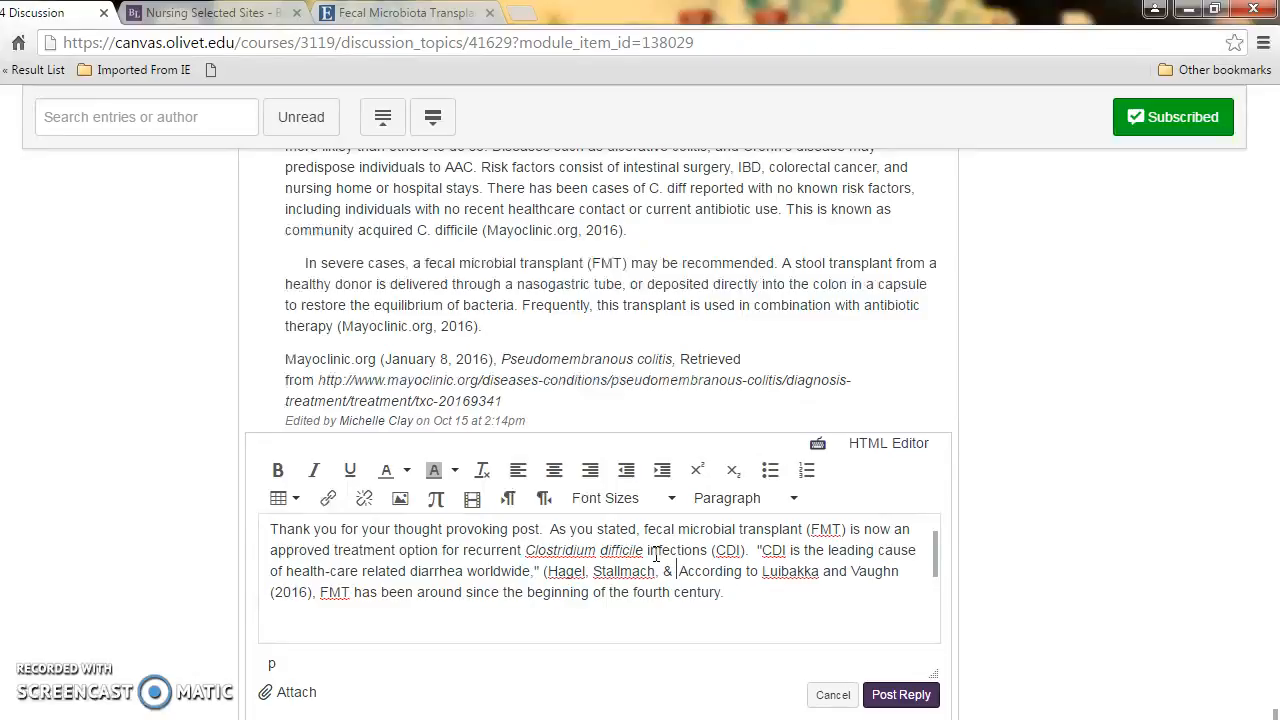
Add the third author's surname and the year 2016 to the quotation's citation, checking the authors against the reference list.
type("Veh")
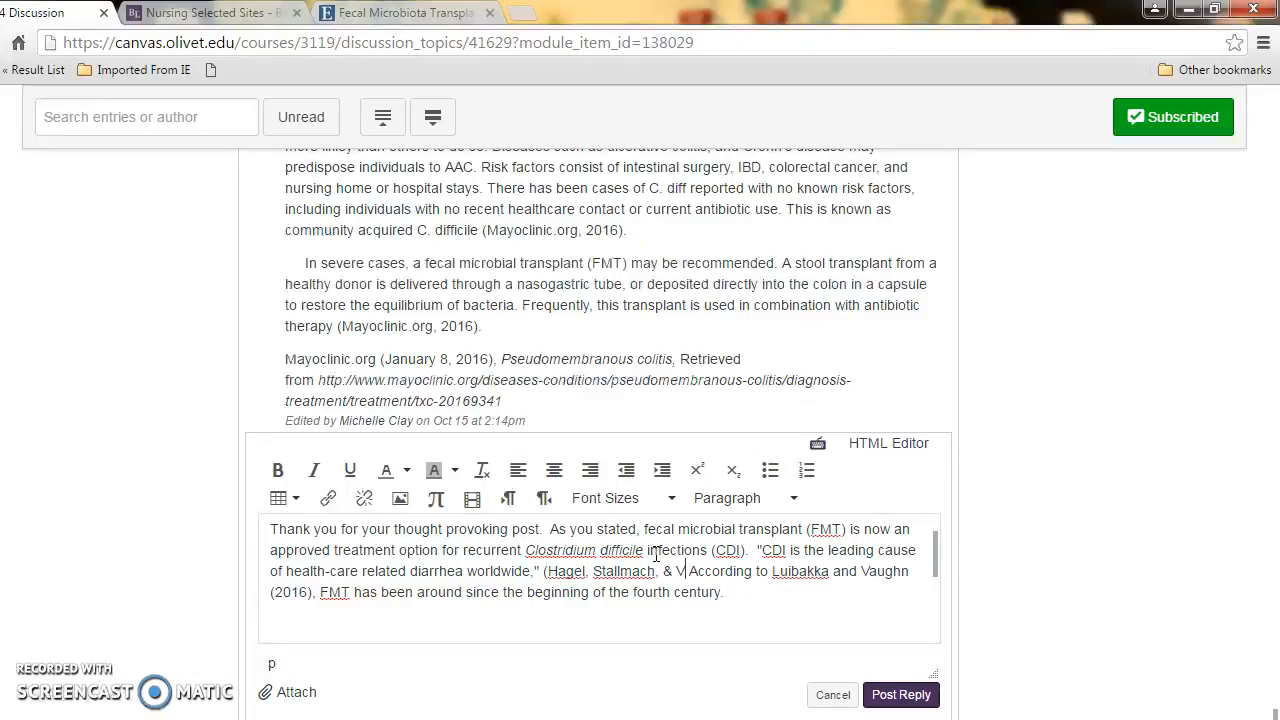
type("res")
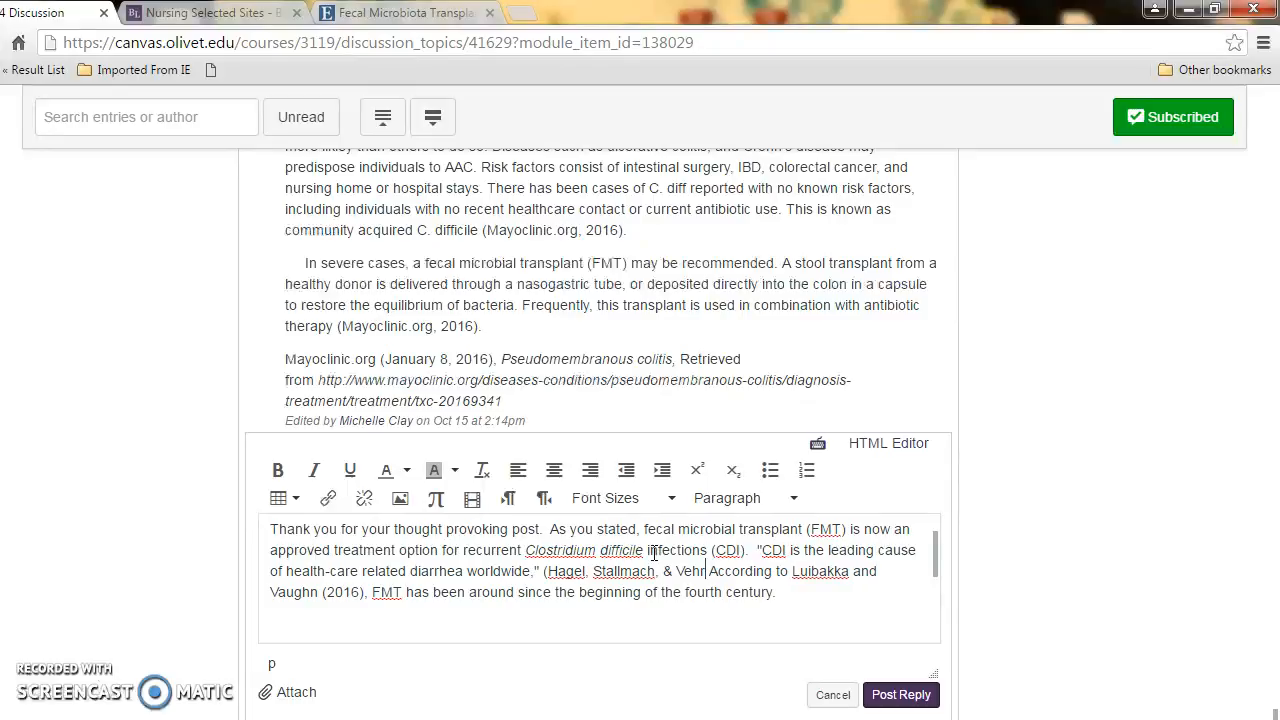
type("child,")
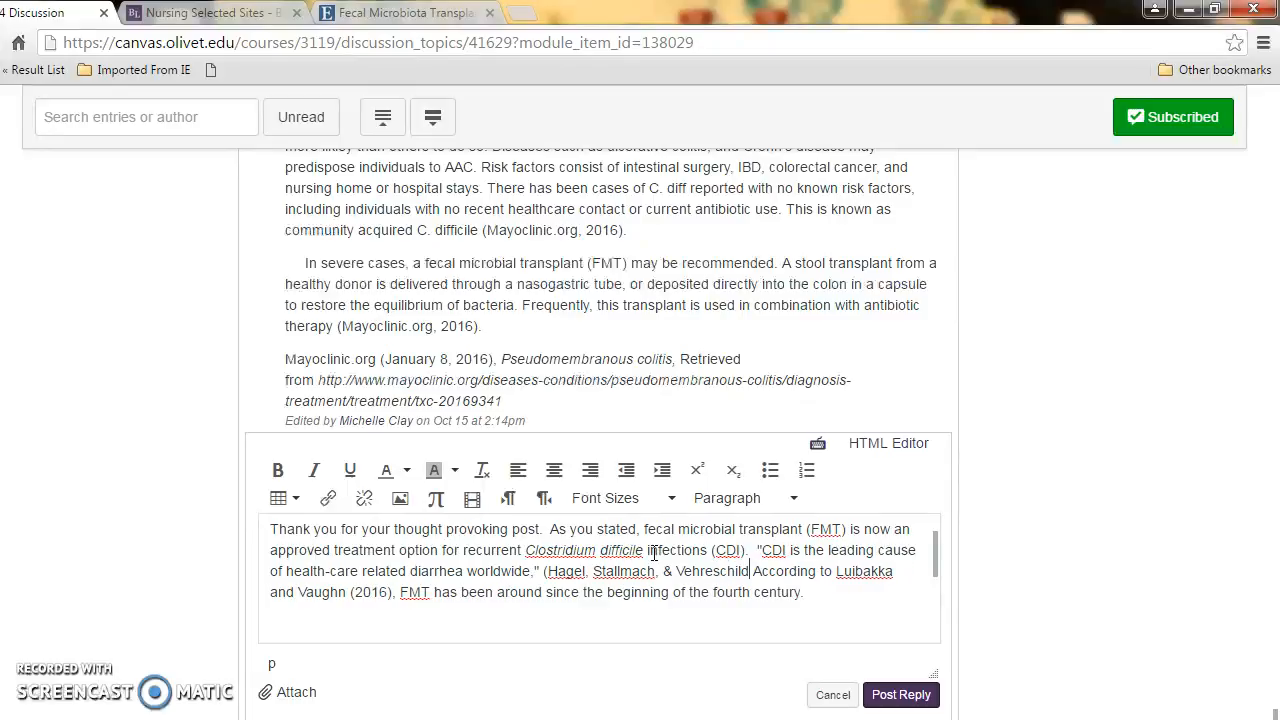
type(" 20")
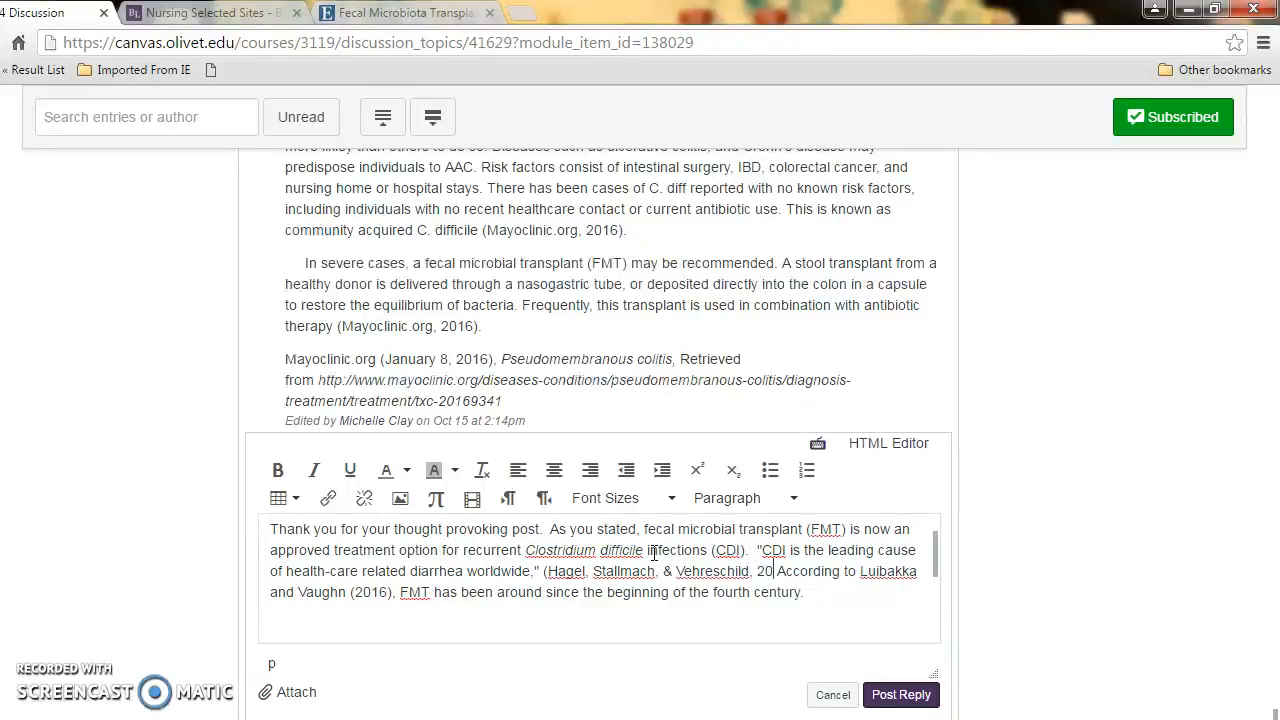
type("16")
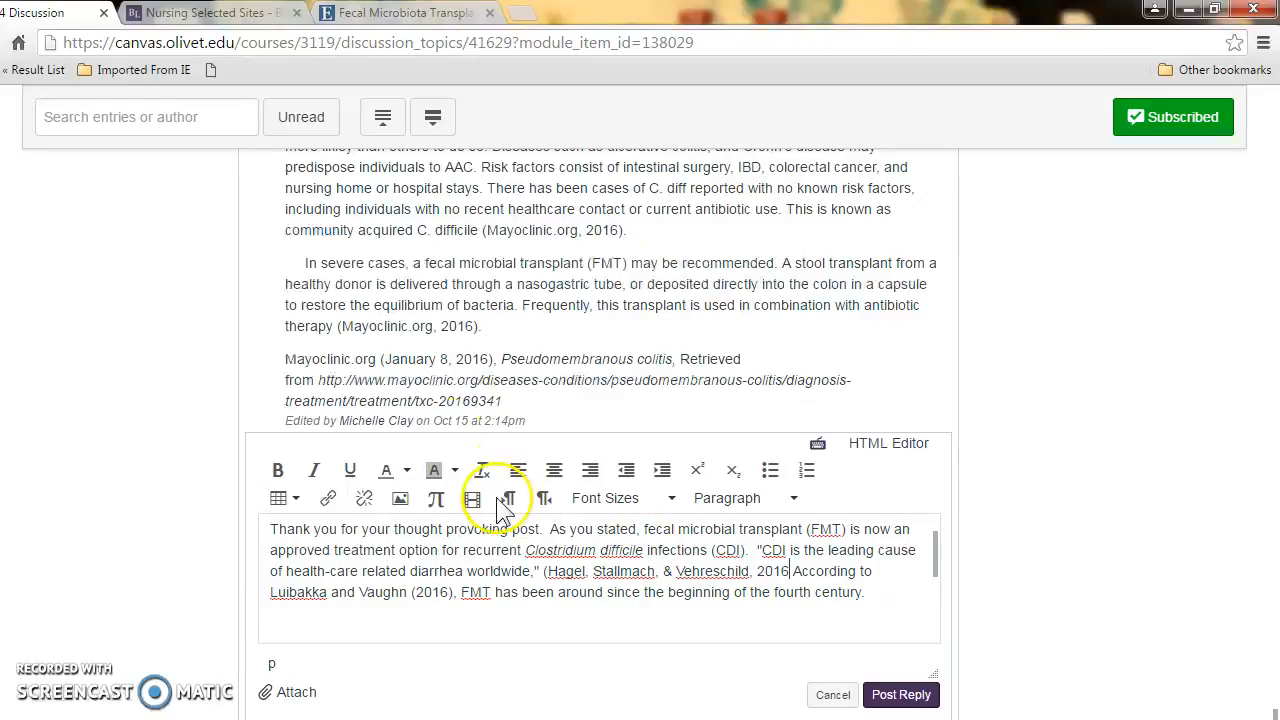
scroll(645, 535, "down", 5)
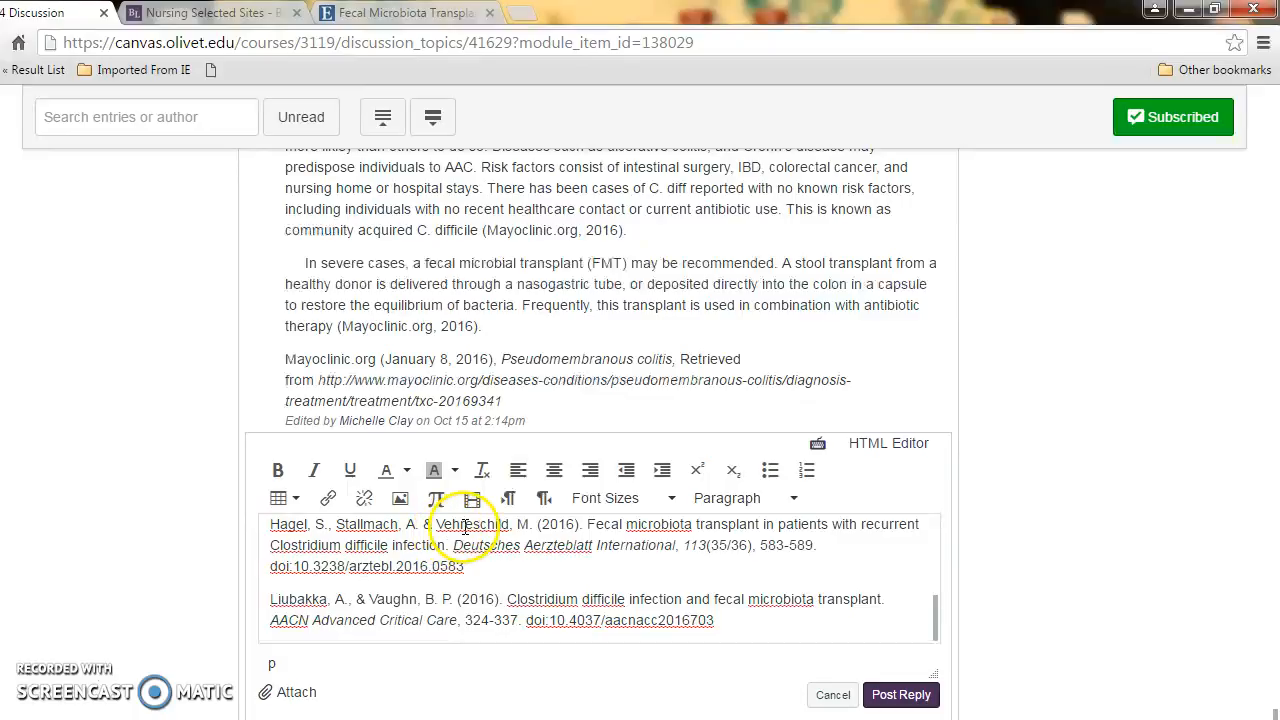
scroll(537, 540, "up", 5)
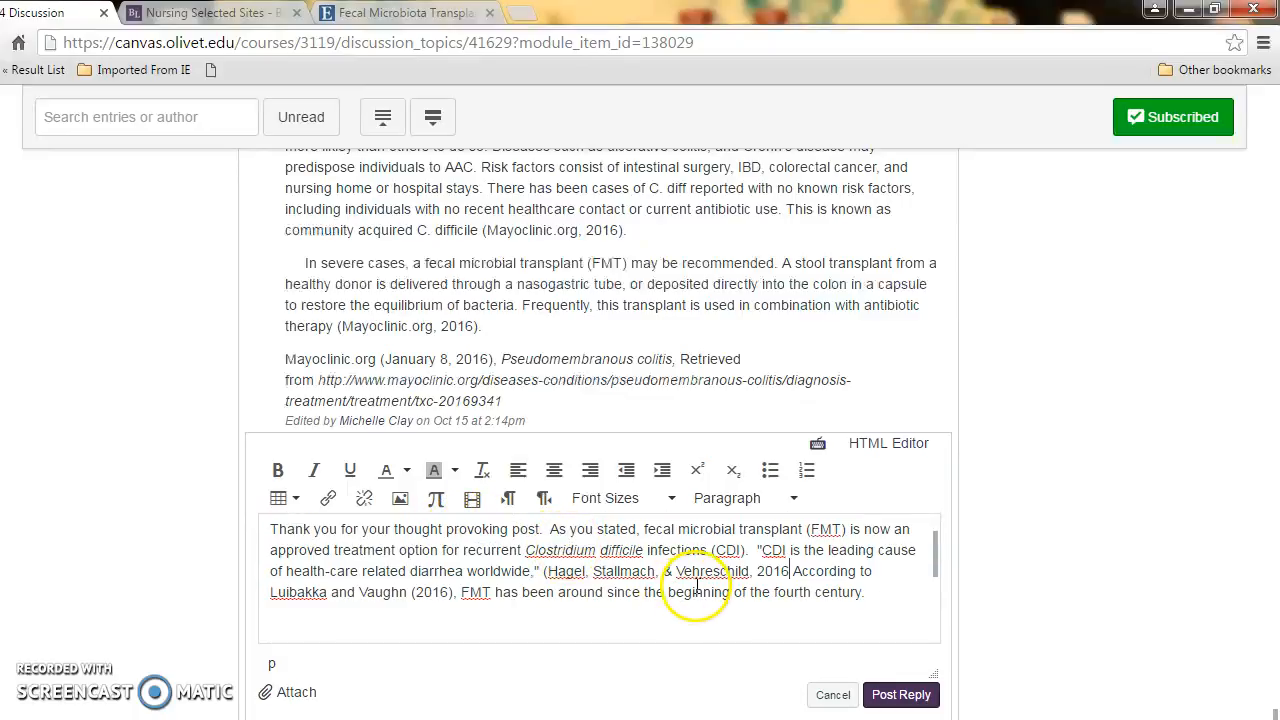
Look up the quotation's page number in the article PDF and finish the in-text citation with ", p. 583).".
left_click(370, 14)
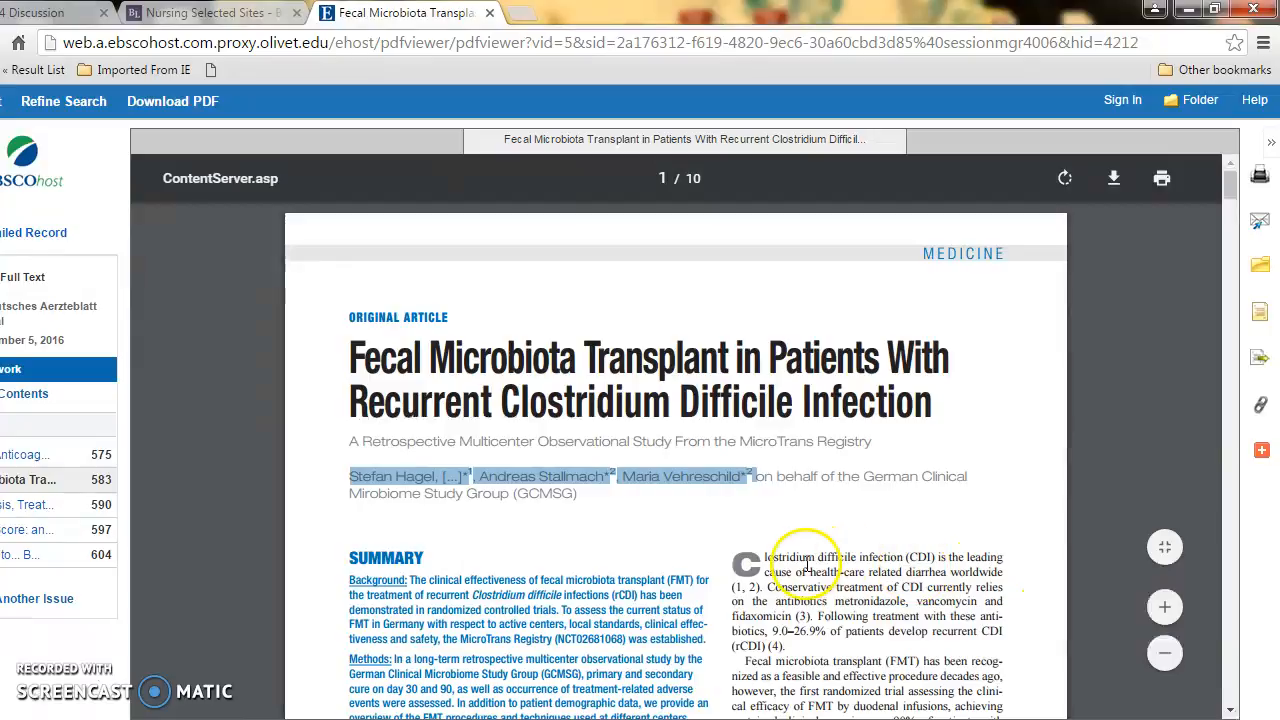
scroll(875, 540, "down", 7)
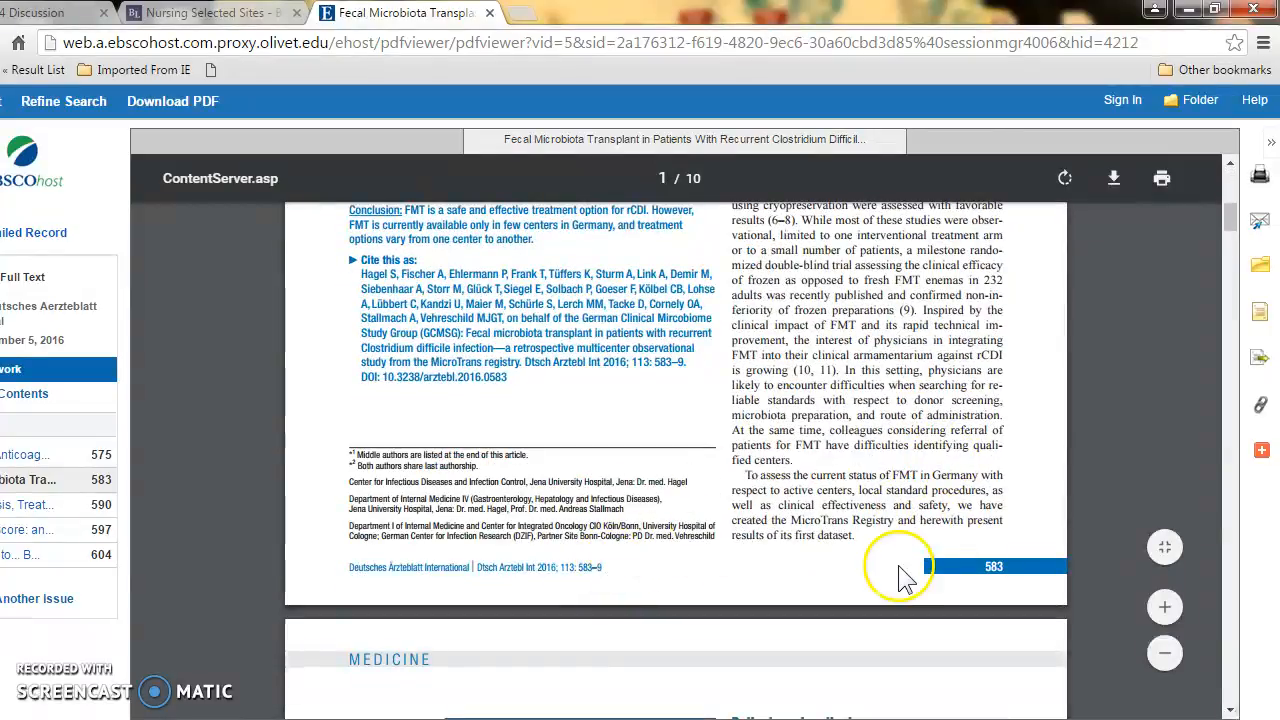
scroll(741, 504, "up", 7)
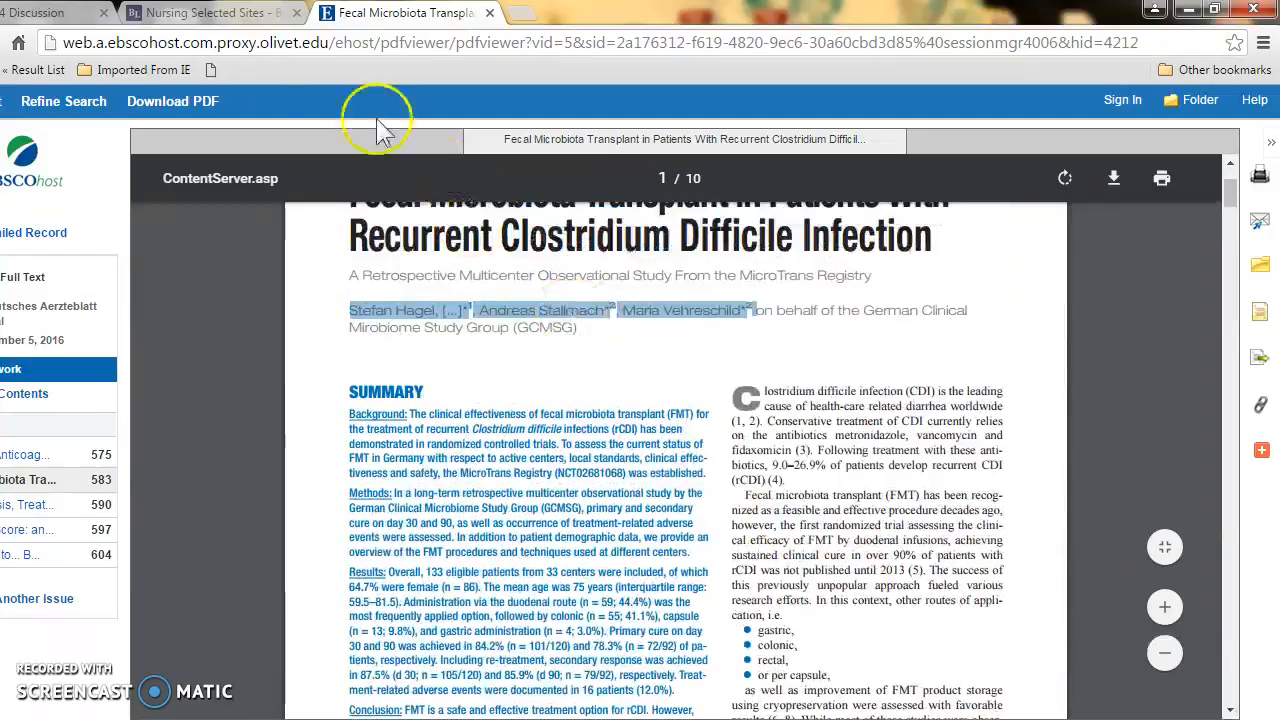
left_click(57, 16)
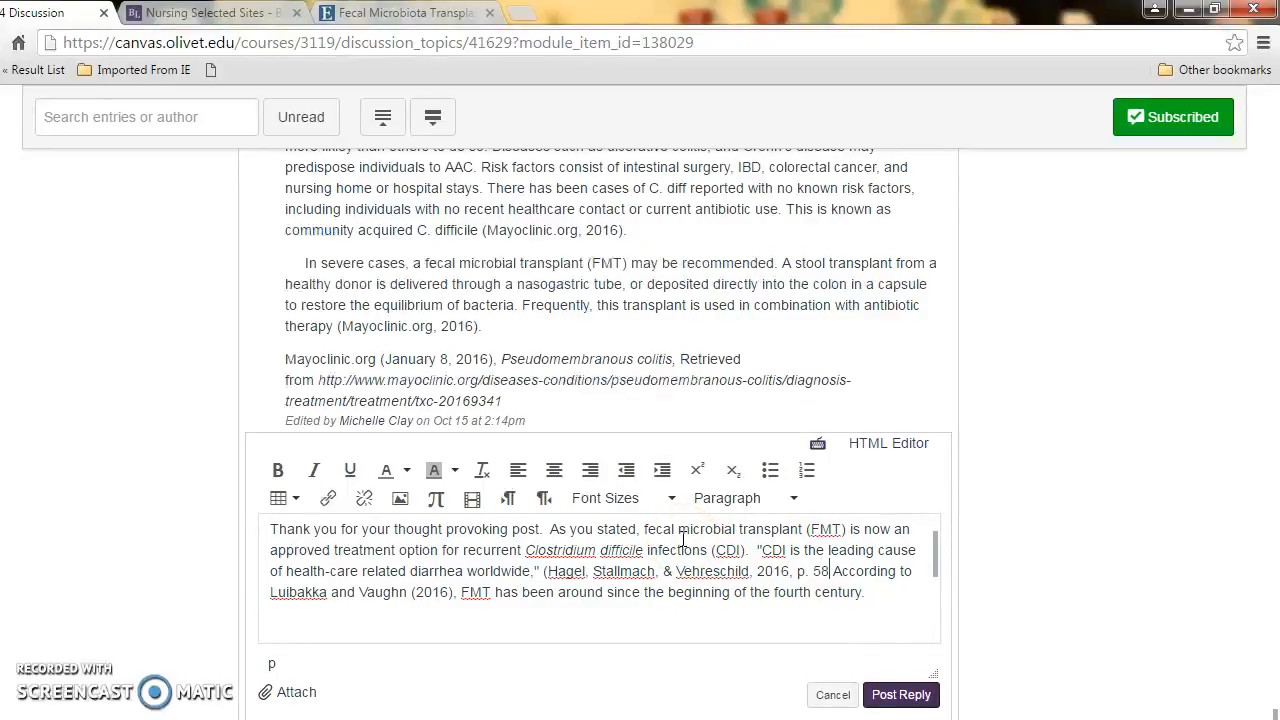
type("3).")
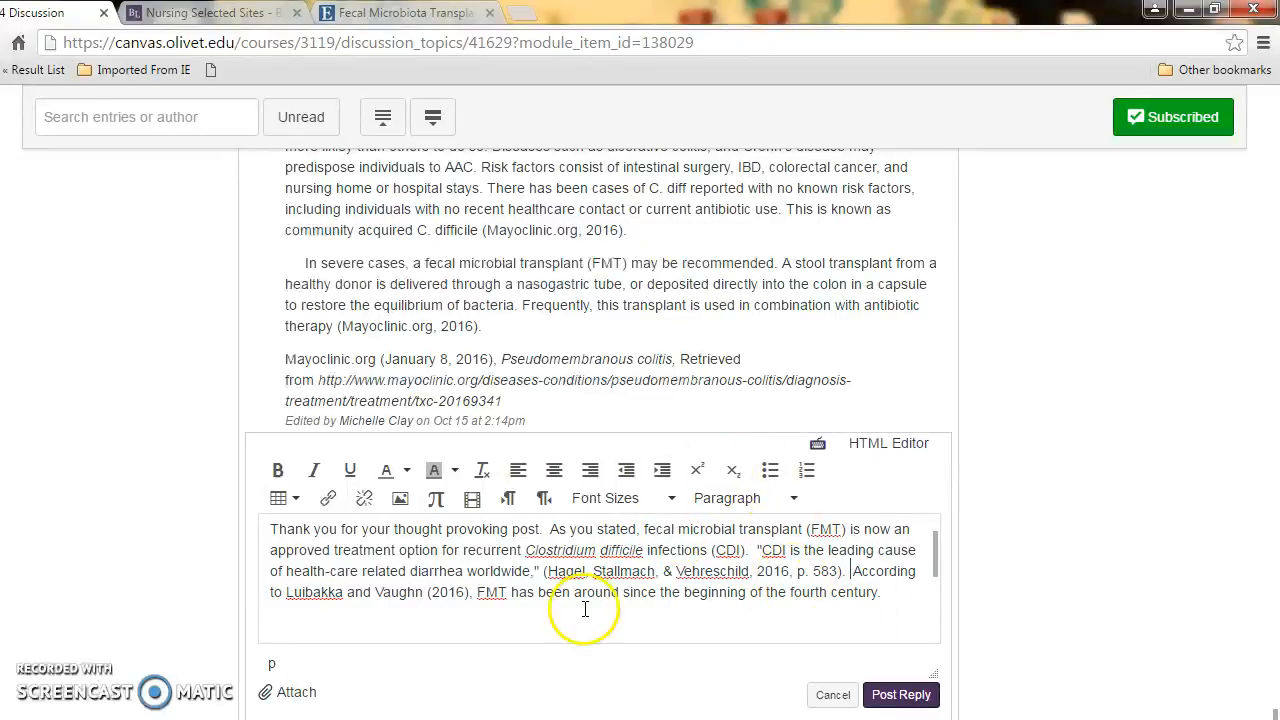
Review the reply from the greeting to the two references and post it to the discussion.
left_click(879, 594)
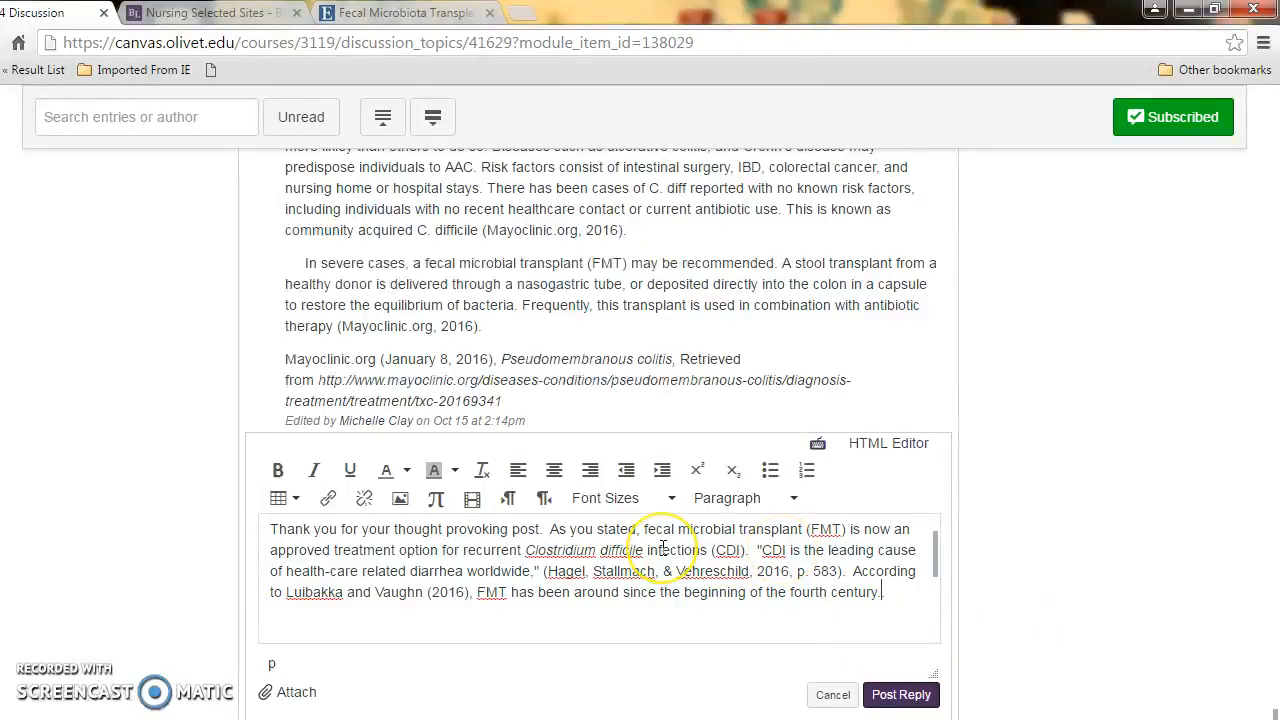
scroll(663, 548, "up", 1)
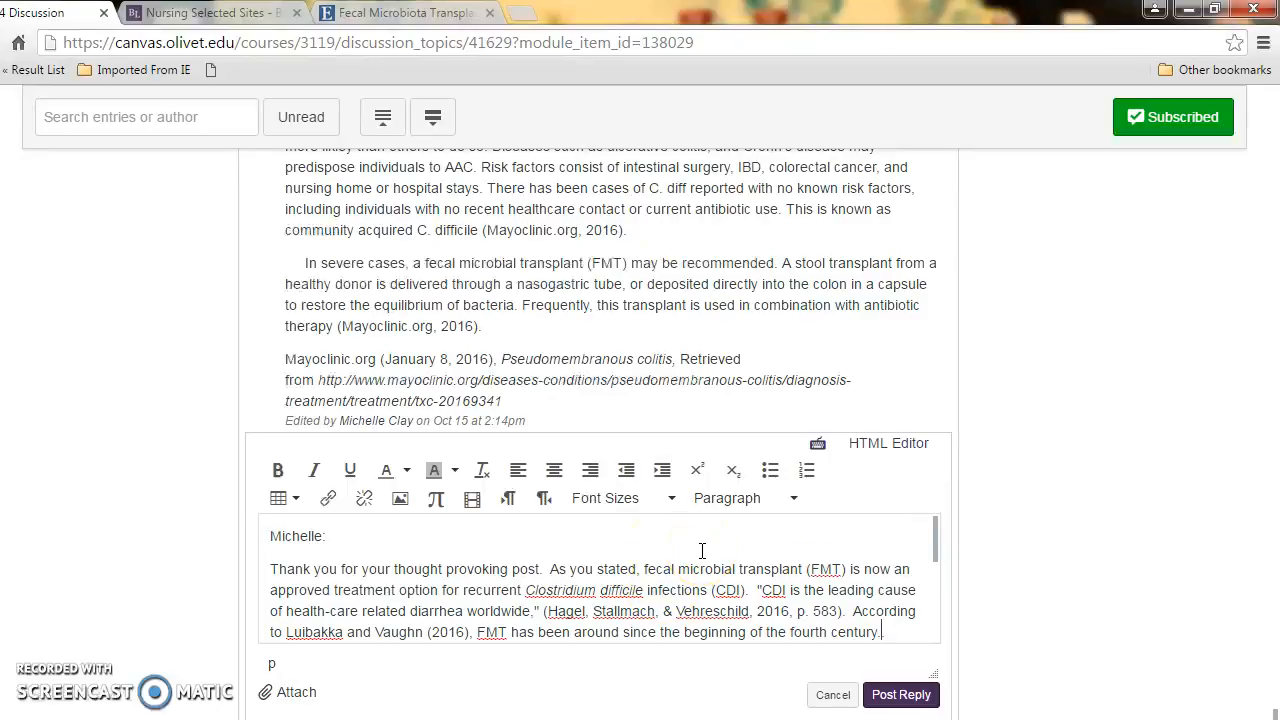
scroll(720, 560, "down", 5)
scroll(746, 572, "down", 4)
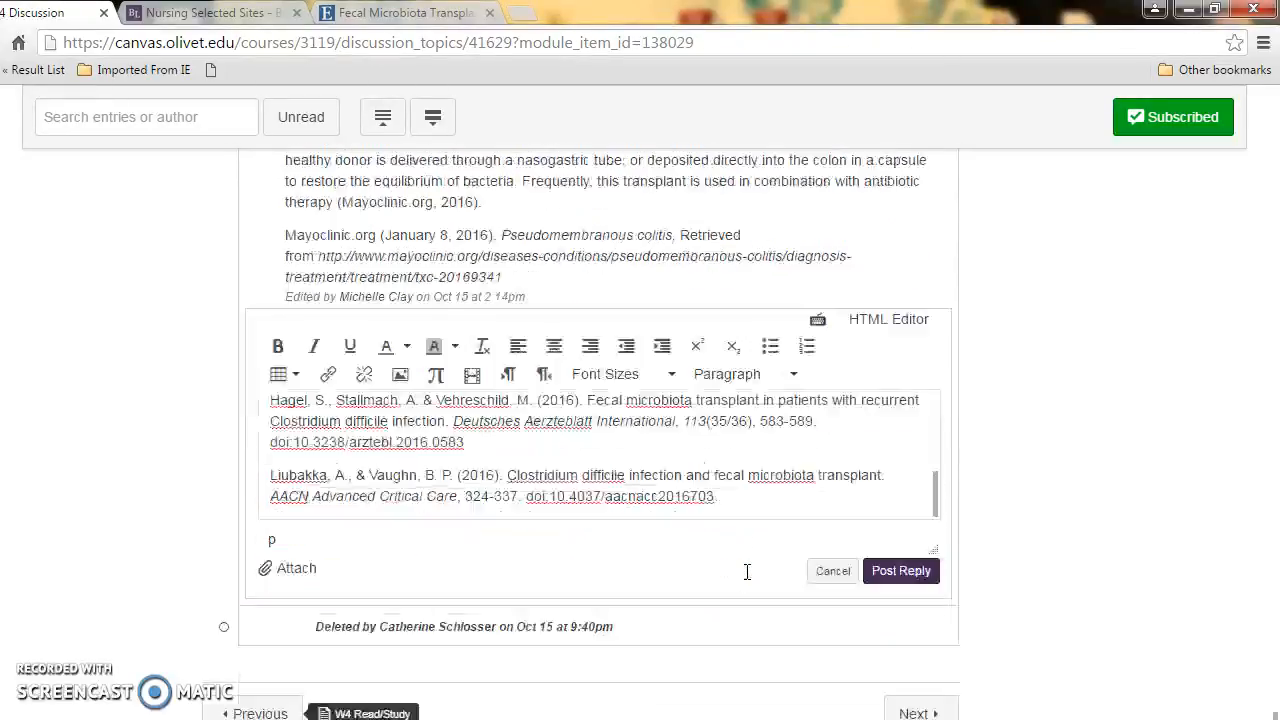
scroll(737, 508, "up", 2)
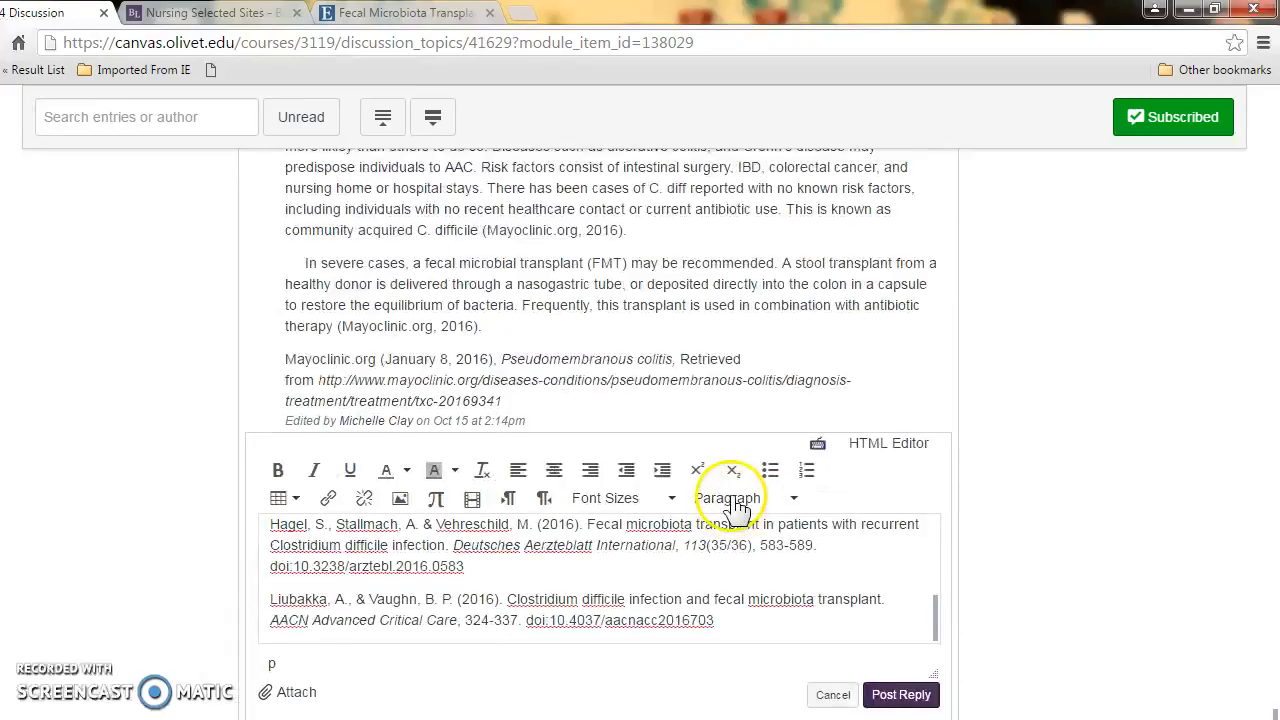
left_click(893, 699)
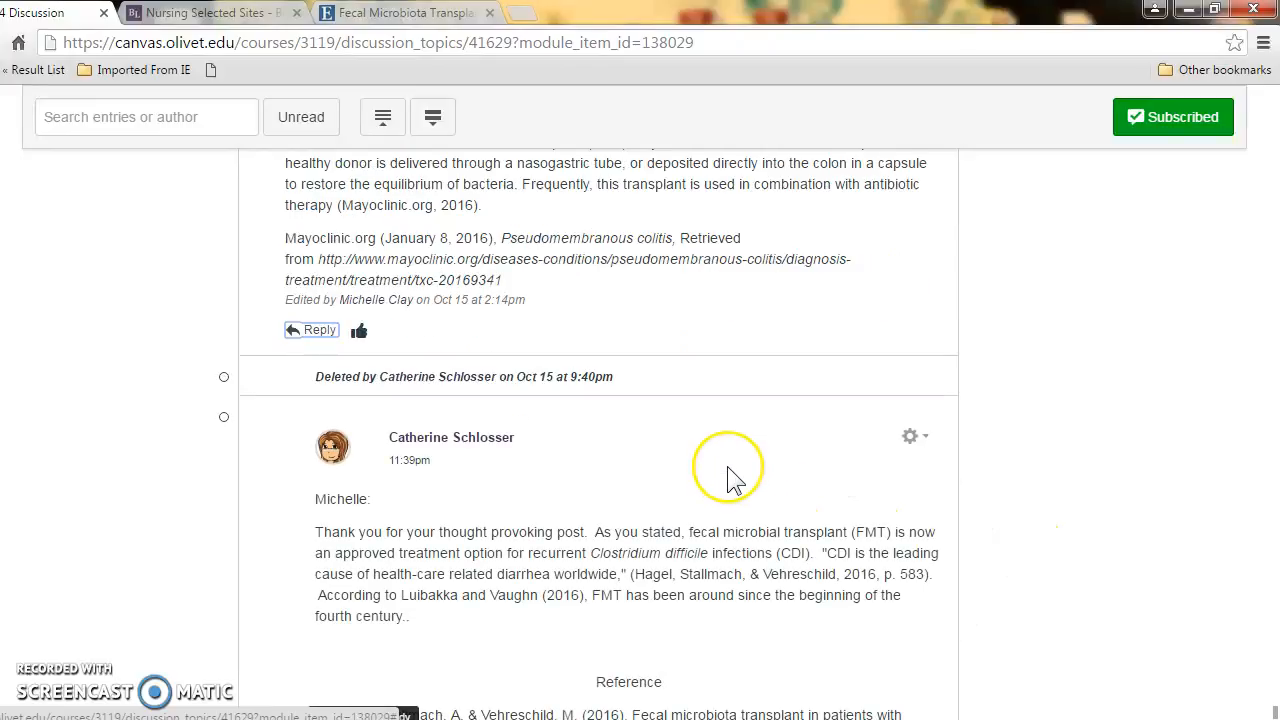
Examine the posted reply's body text, in-text citations and references beneath the original post.
scroll(727, 466, "down", 2)
scroll(727, 466, "down", 1)
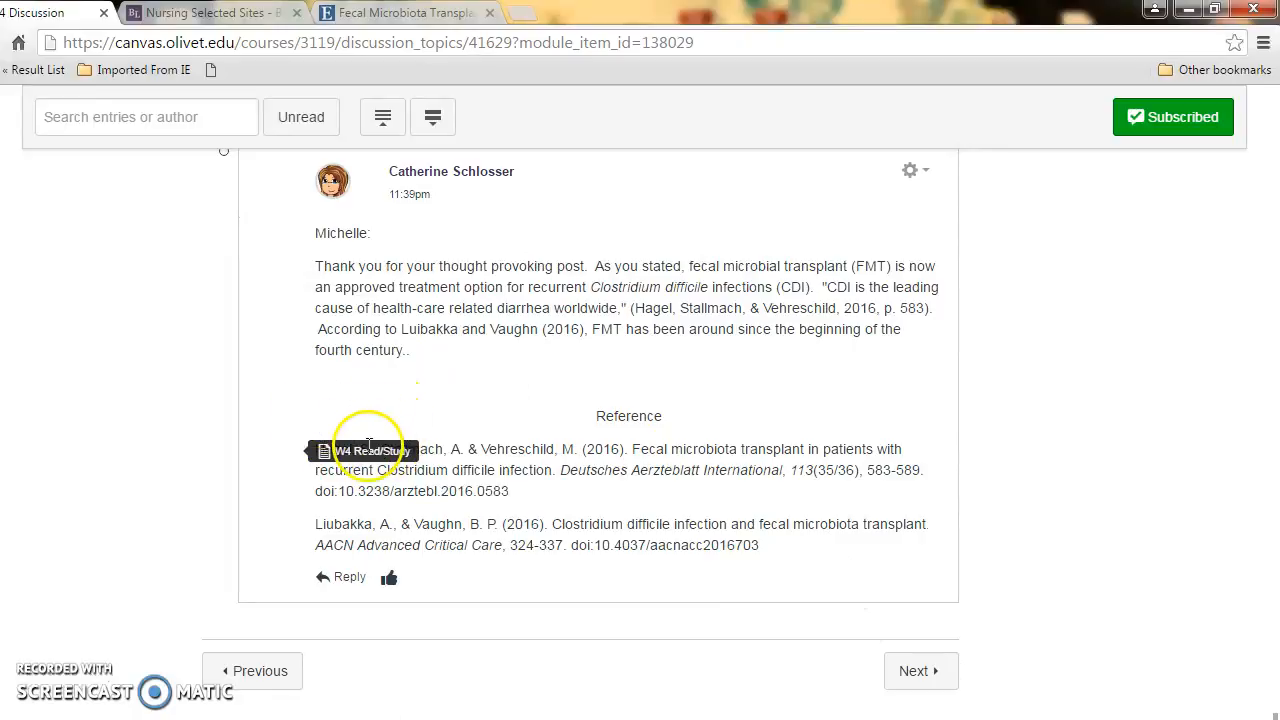
scroll(546, 447, "up", 2)
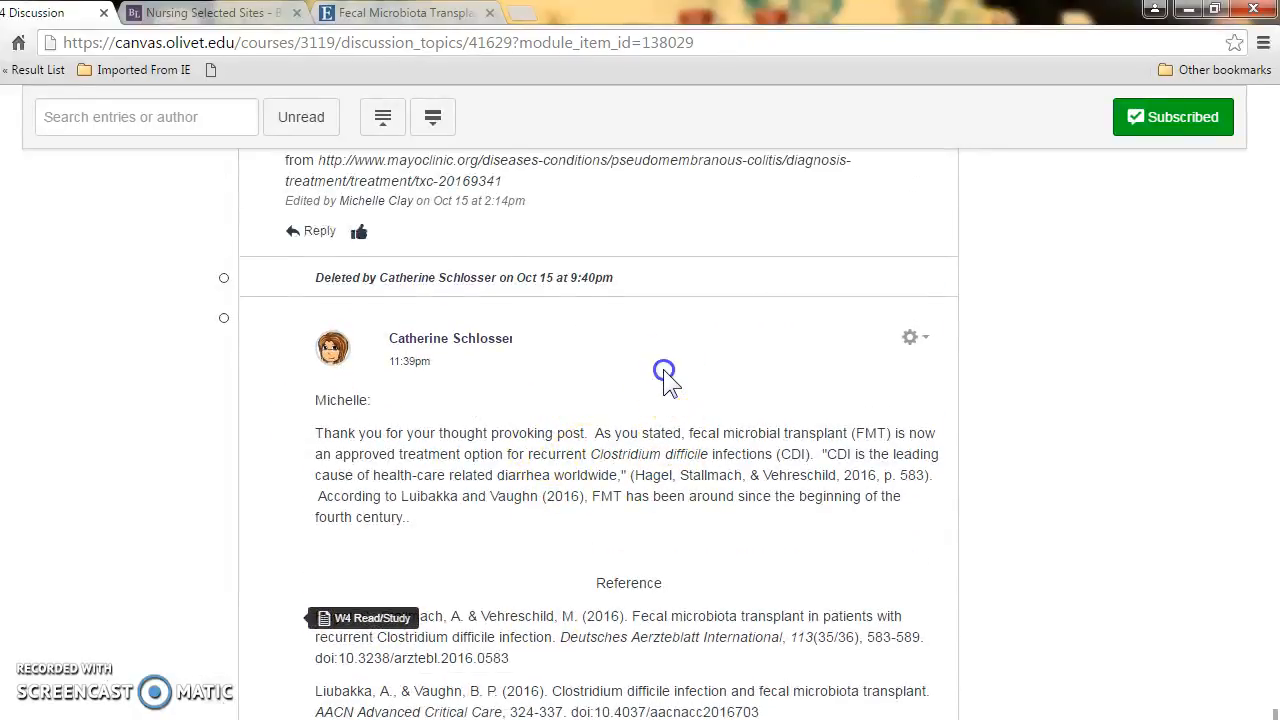
scroll(586, 378, "up", 2)
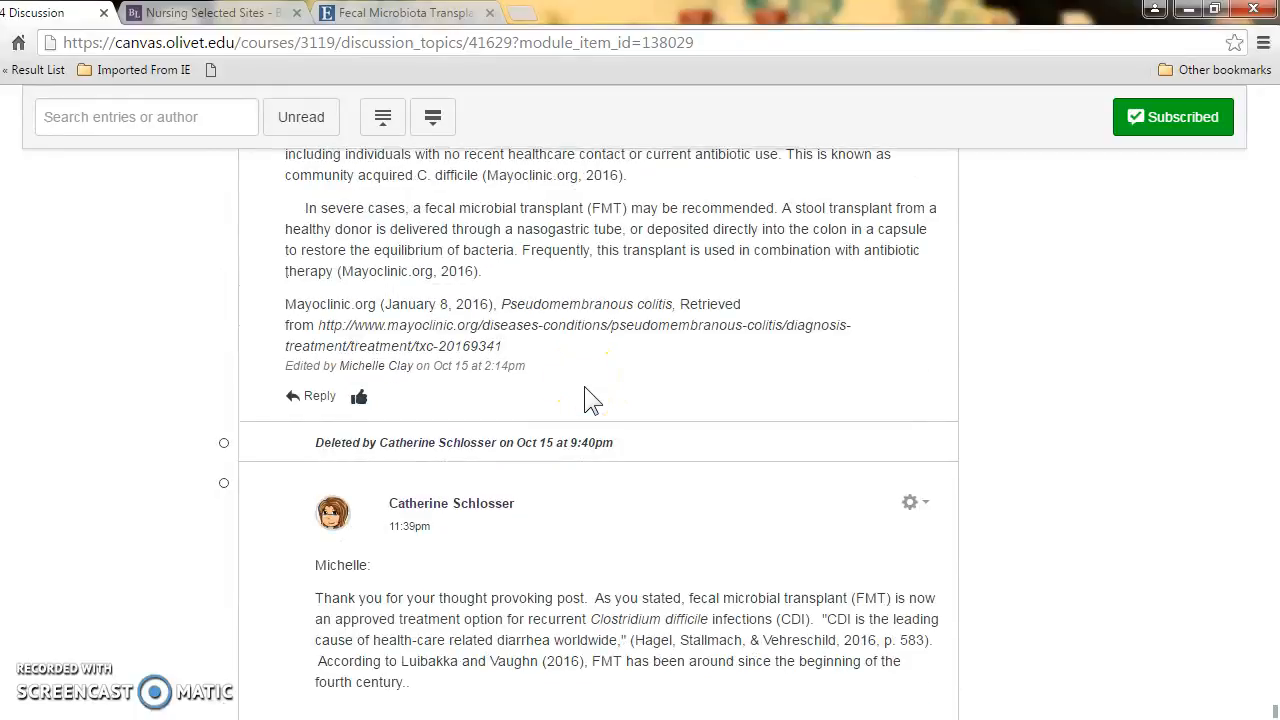
scroll(584, 386, "down", 4)
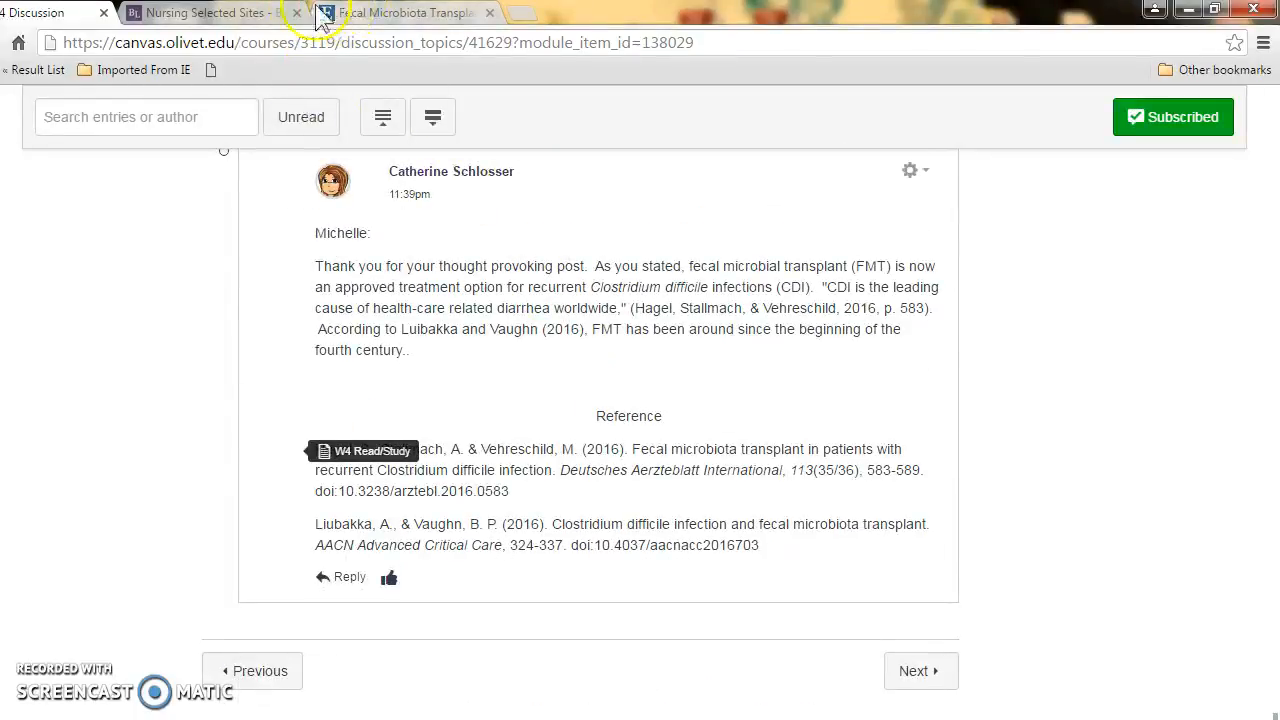
Revisit the library's nursing guide and the article's citation formats, and close both browser tabs to return to the discussion.
left_click(243, 13)
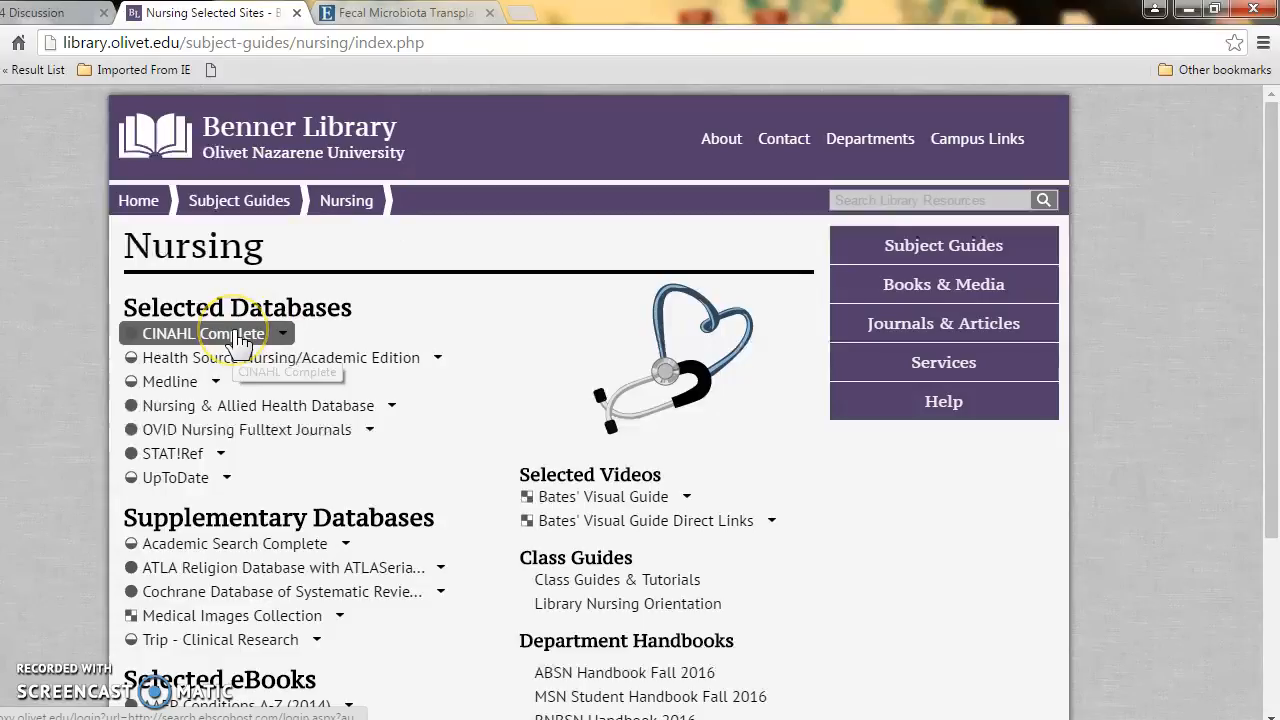
left_click(370, 14)
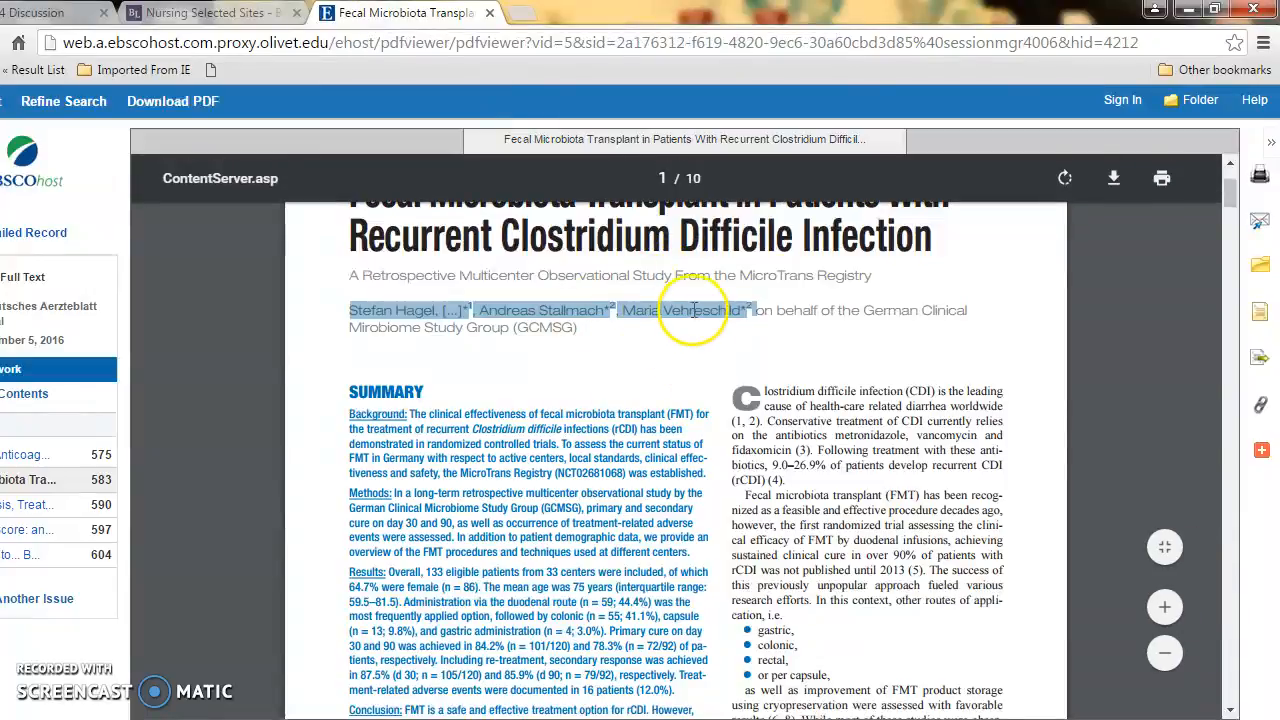
left_click(1261, 313)
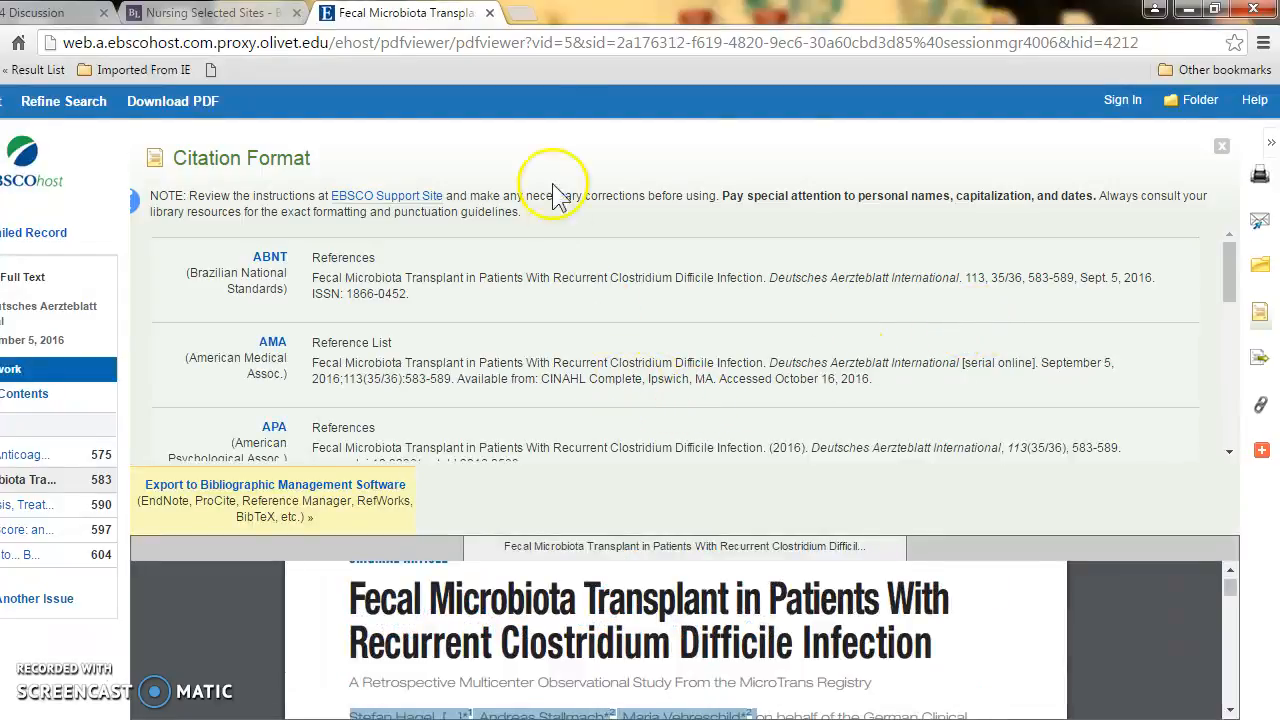
left_click(490, 13)
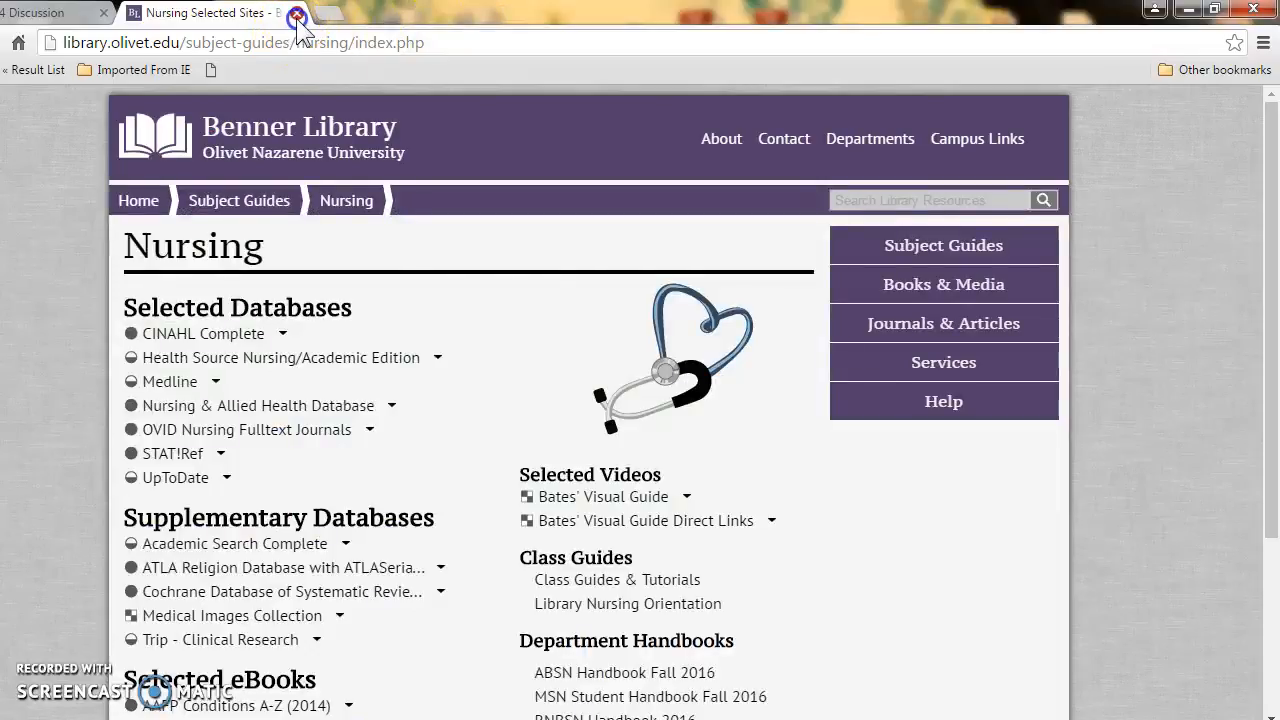
left_click(296, 15)
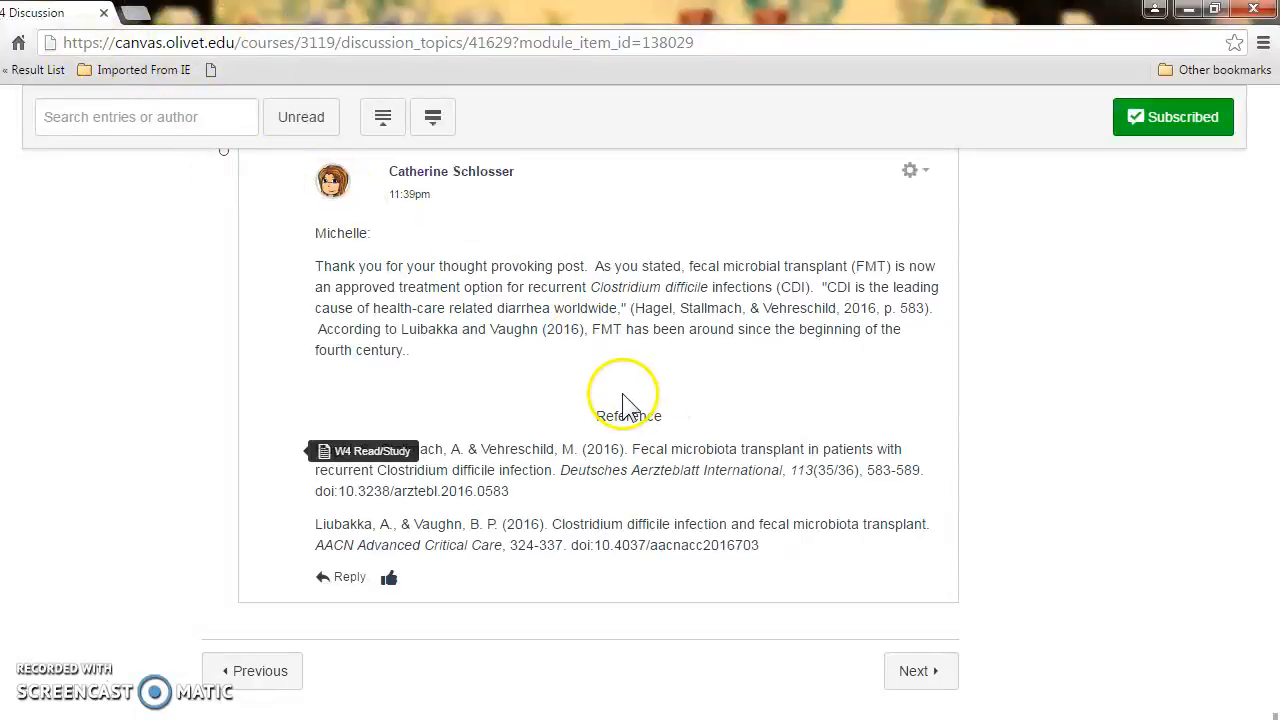